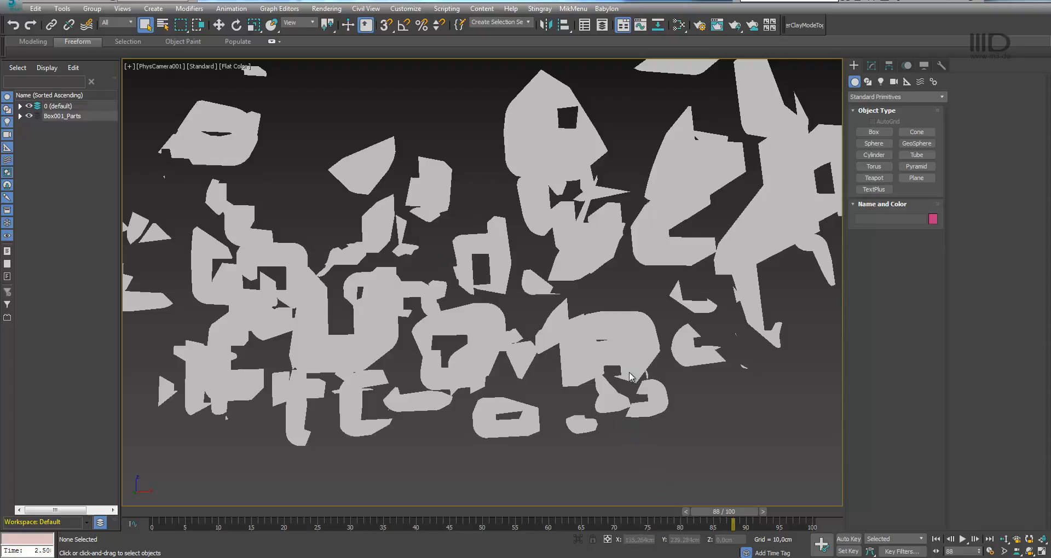
Scrub the finished text animation to frame 100, then reset the scene and confirm the reset.
drag(713, 514, 790, 510)
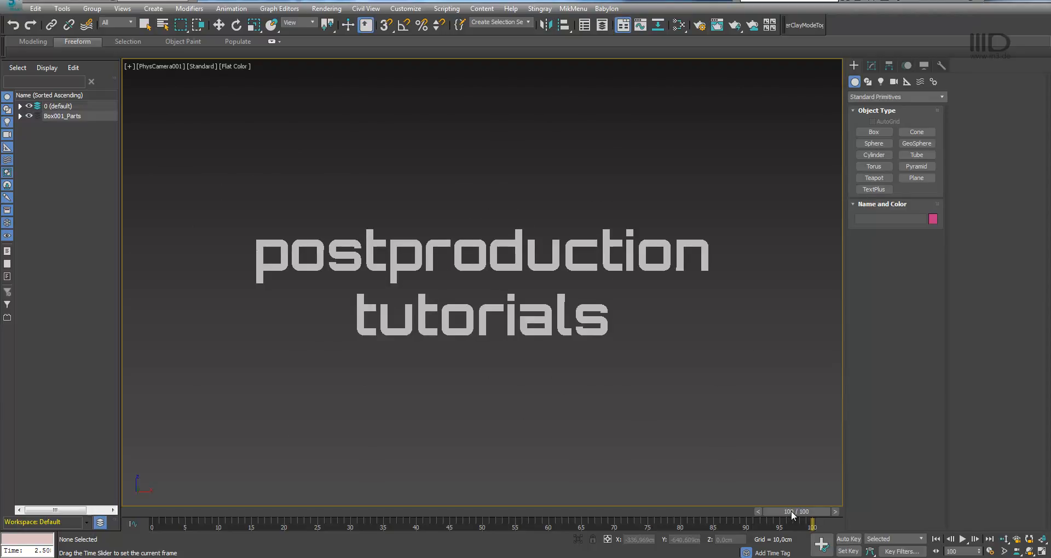
click(10, 10)
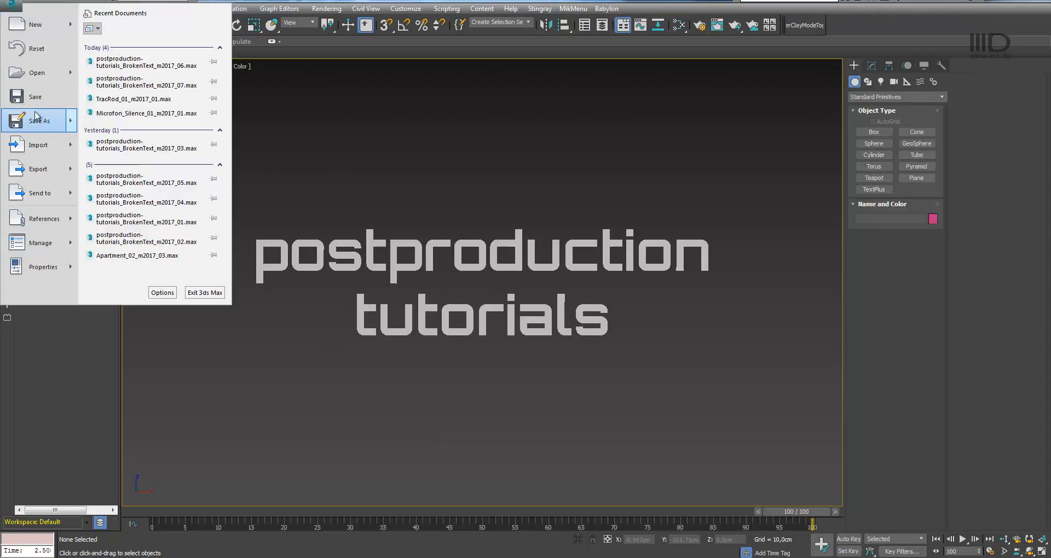
click(28, 57)
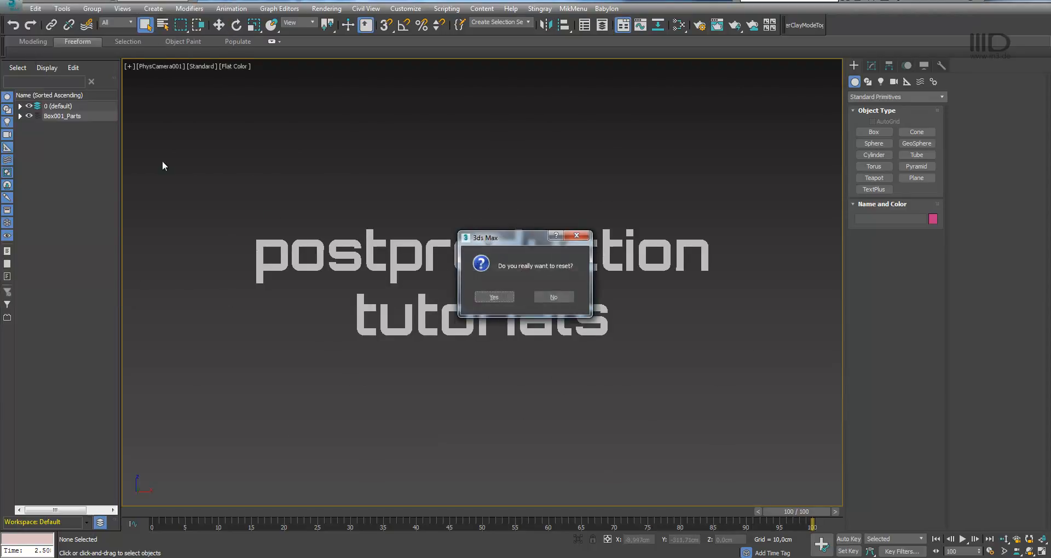
click(495, 297)
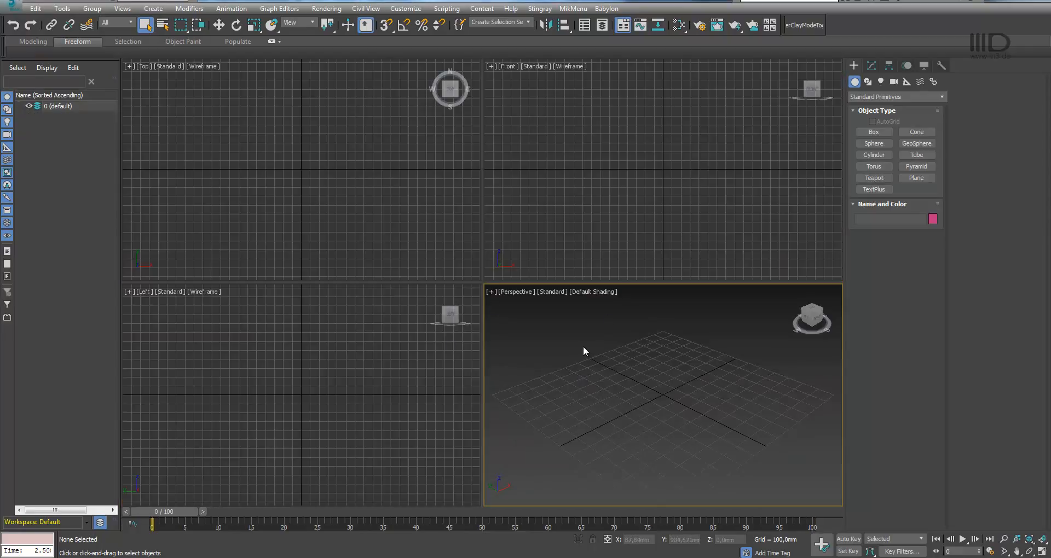
Create a TextPlus object at the centre of the Front view reading "postproduction" and "tutorials" on two lines.
click(874, 190)
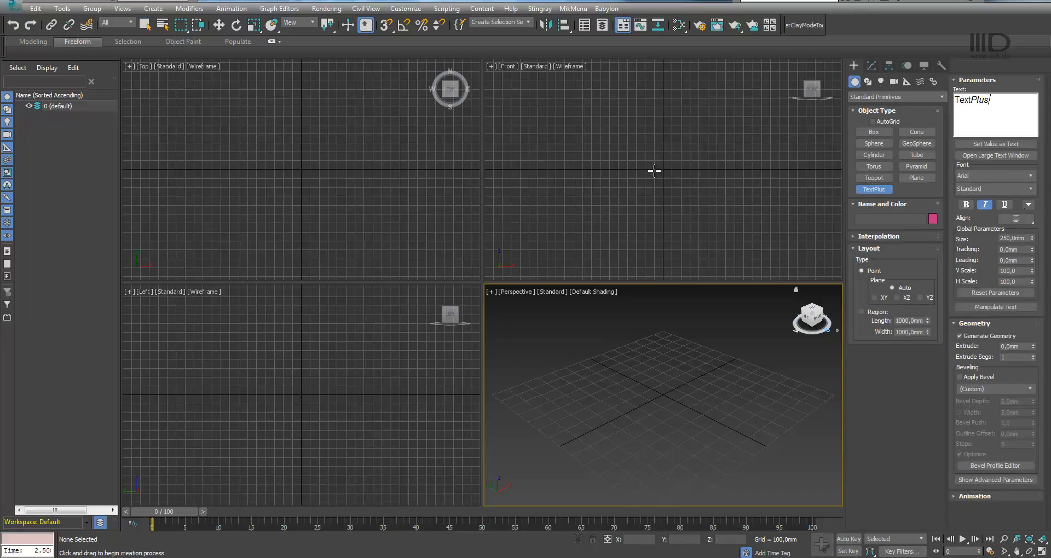
click(664, 170)
drag(994, 100, 918, 109)
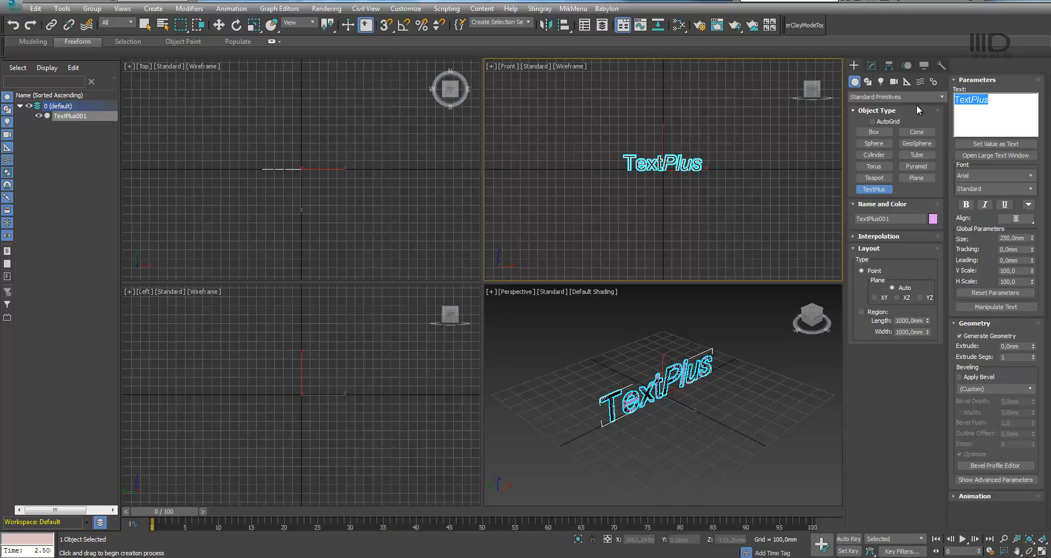
text(post)
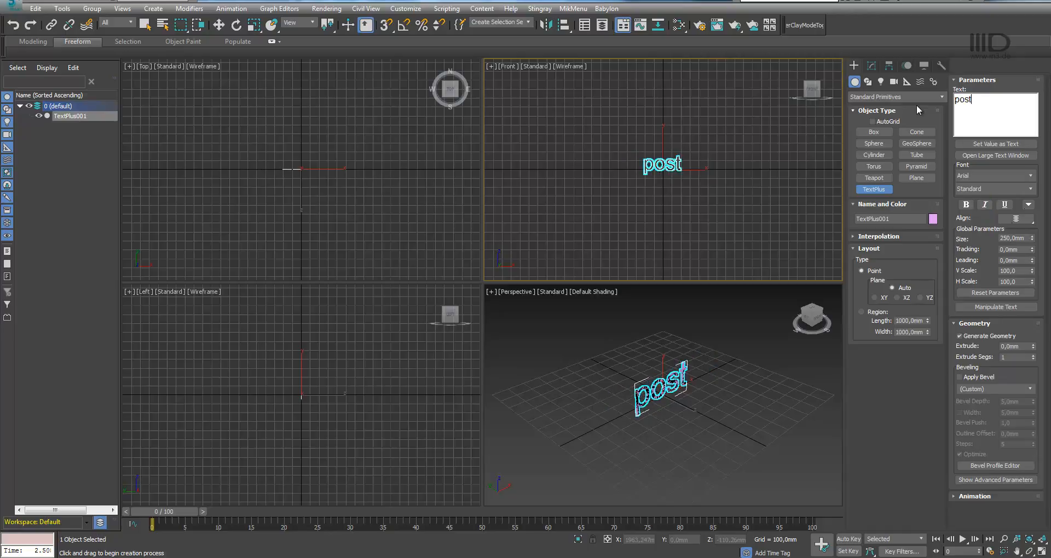
text(product)
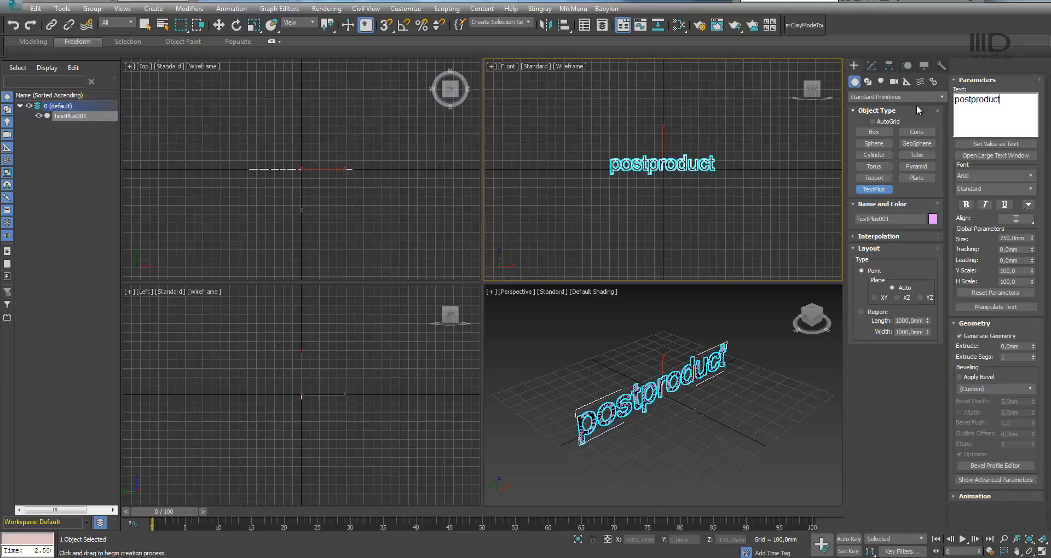
text(ion)
key(Return)
text(tur)
key(BackSpace)
text(t)
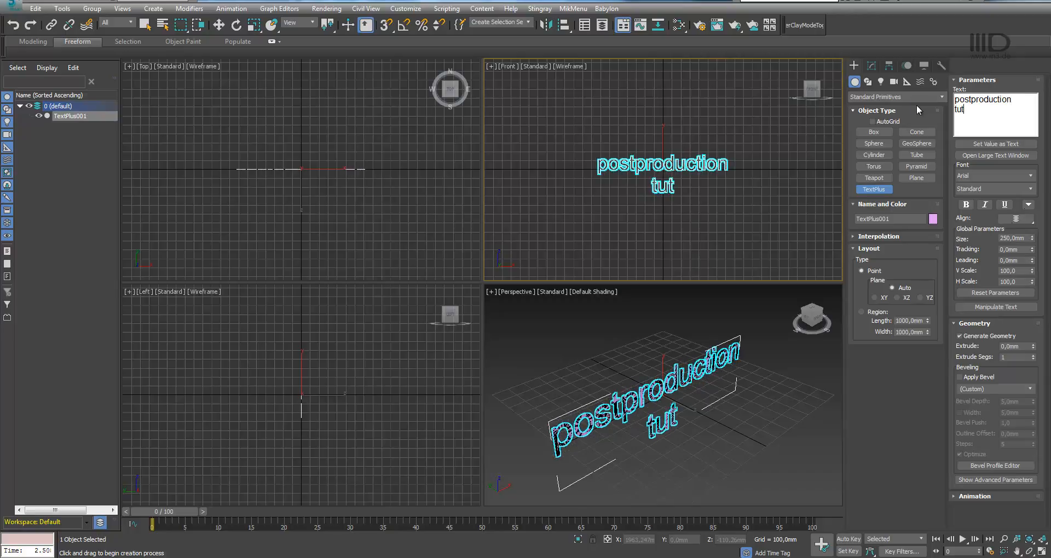
text(orials)
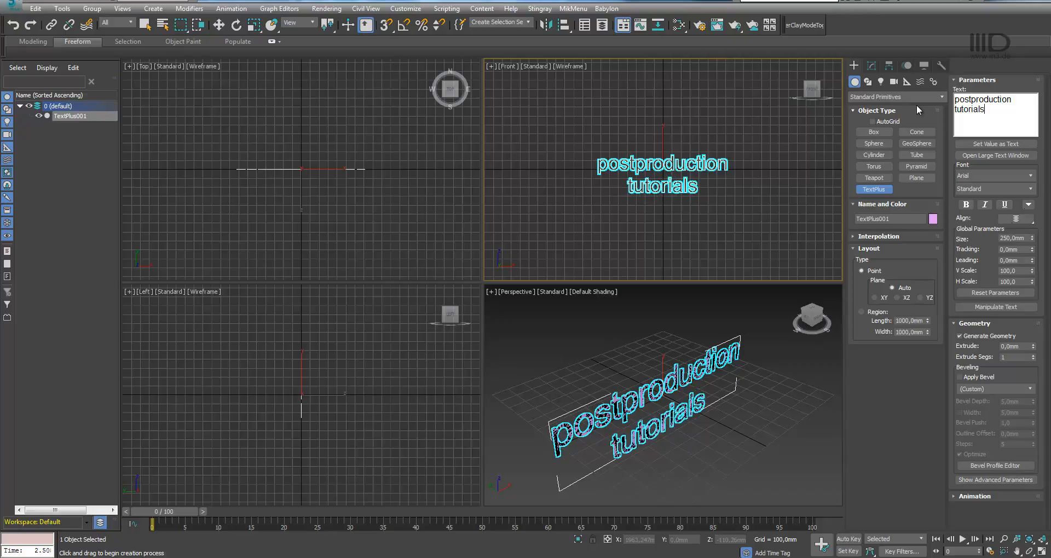
Set the font of the whole two-line text to Orbitron with the Bold style.
key(ctrl+a)
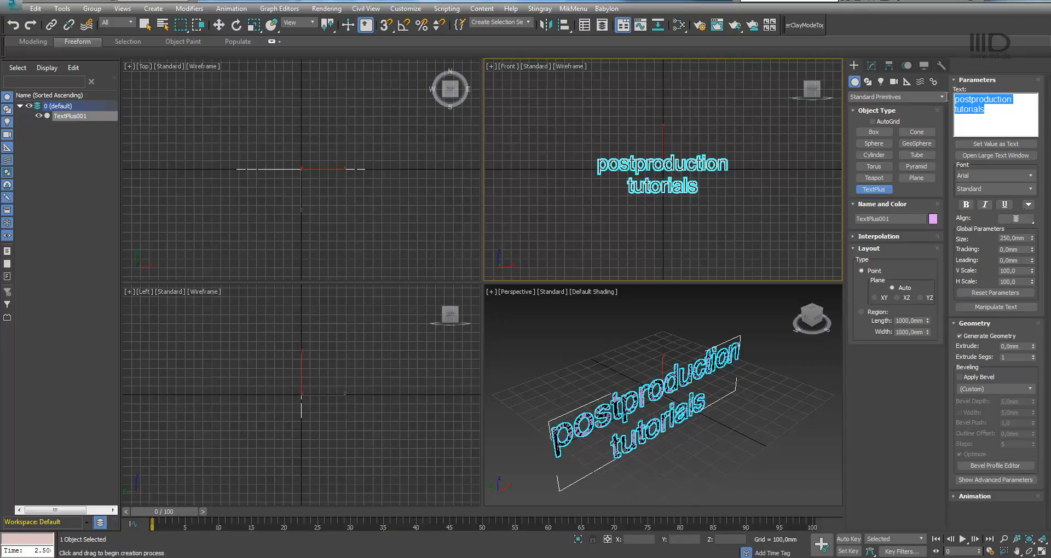
click(1030, 176)
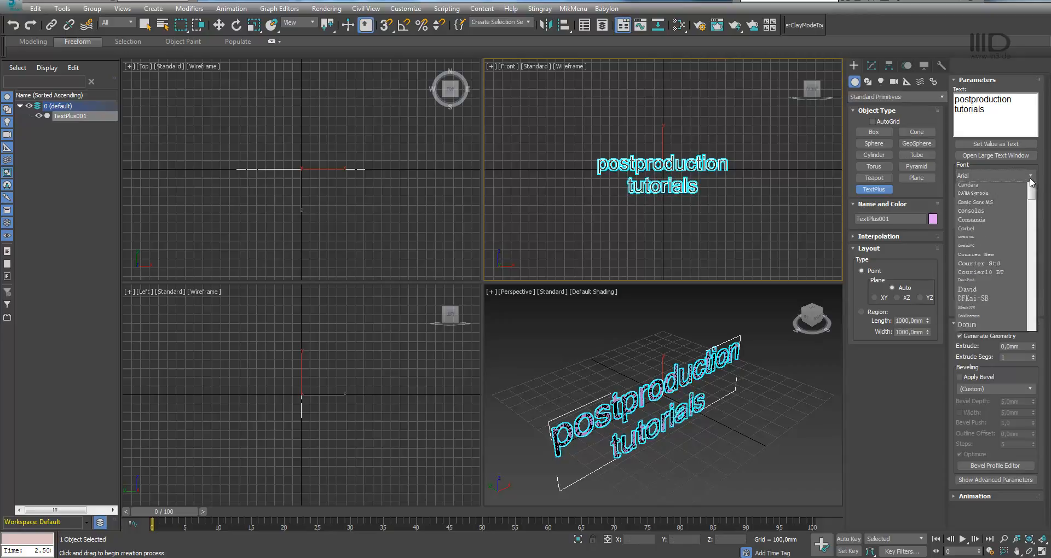
drag(1033, 266, 1042, 375)
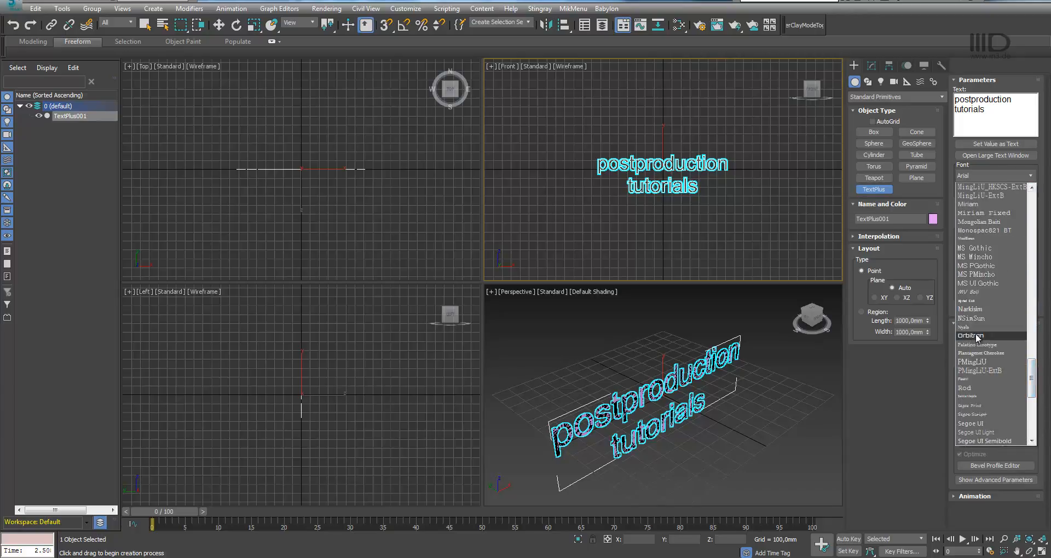
click(973, 336)
click(997, 189)
click(975, 215)
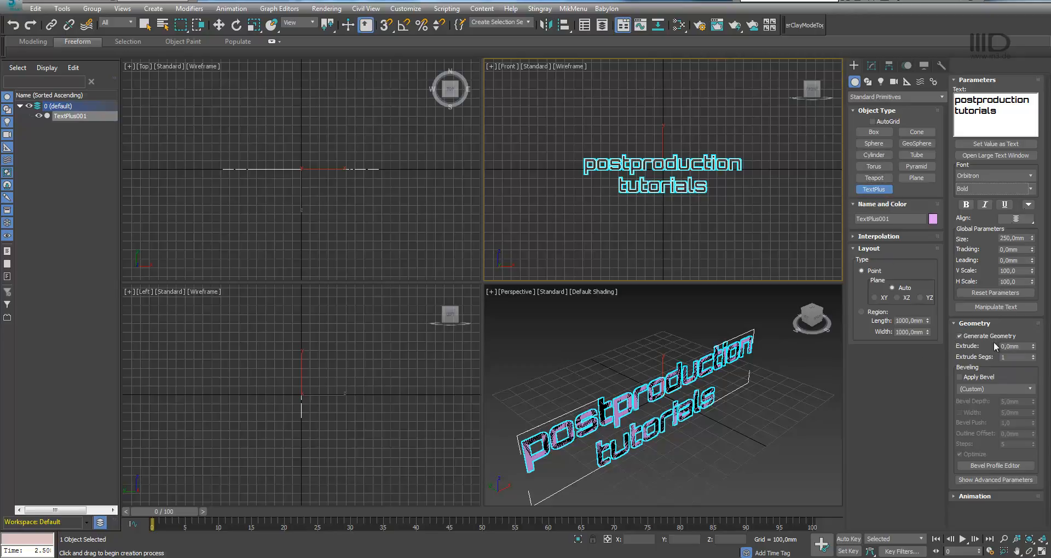
Extrude the text 90 mm and hide its selection brackets in a maximized Perspective view.
drag(1033, 346, 1033, 297)
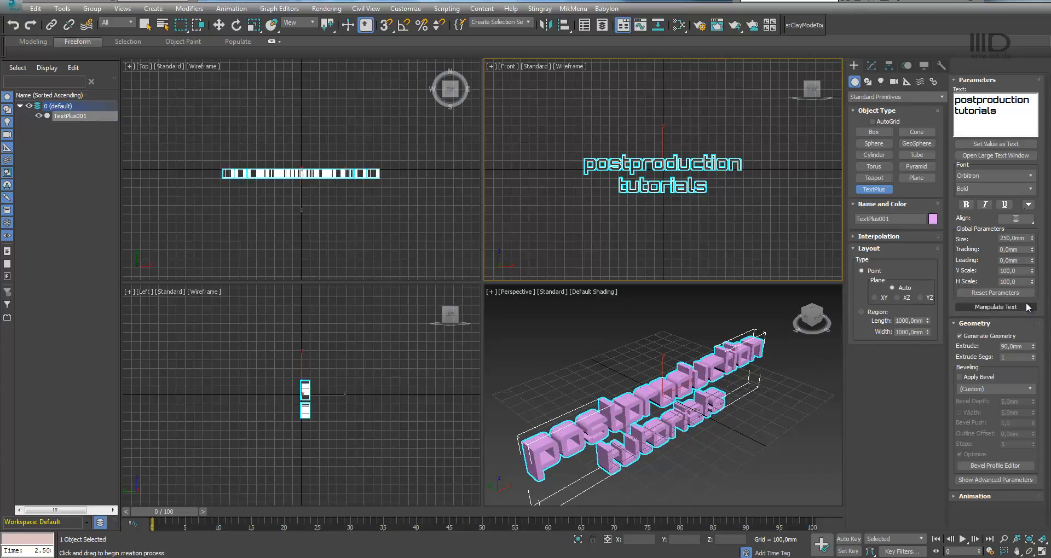
middle_drag(635, 397, 654, 363)
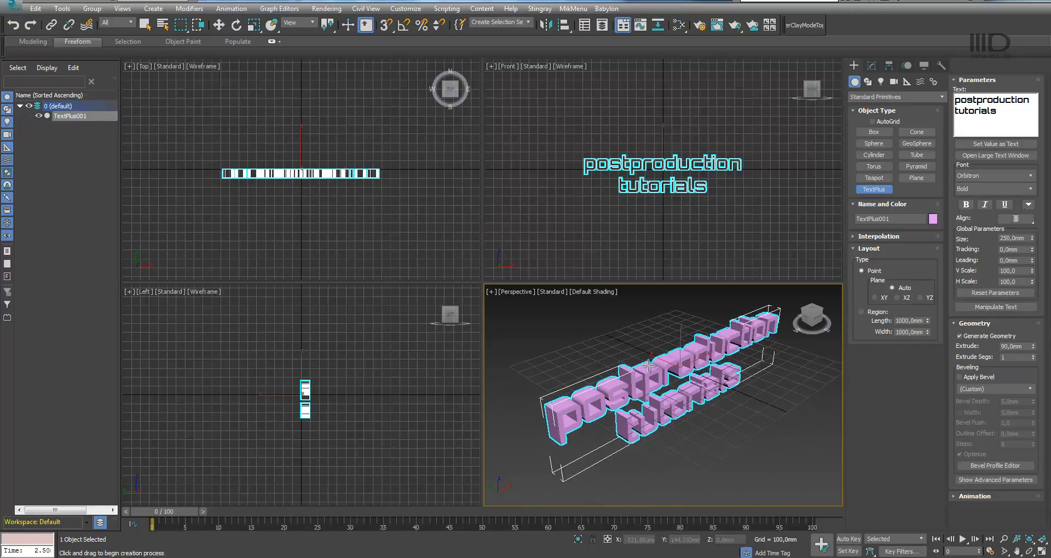
key(alt+w)
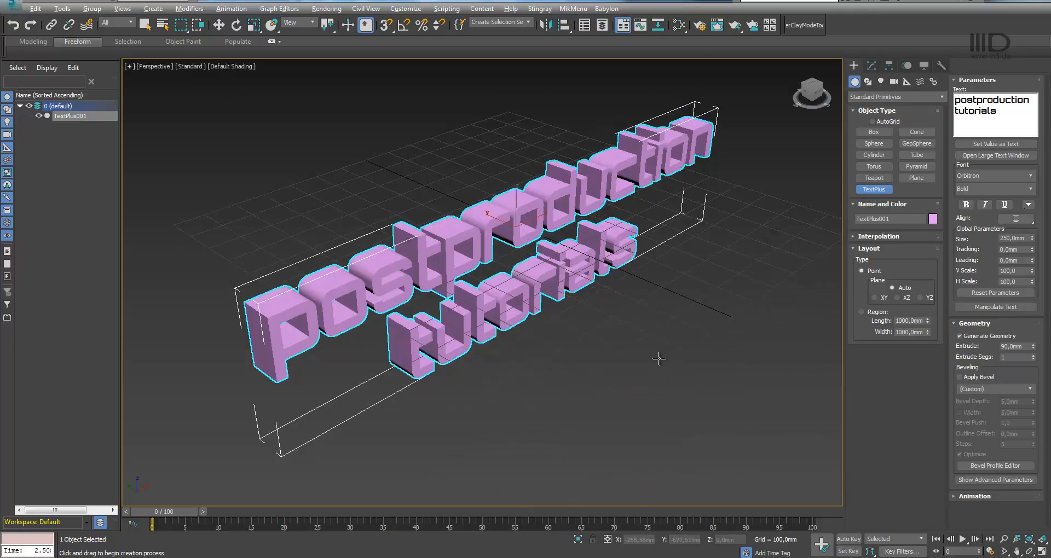
mouse_move(602, 311)
alt+middle_down()
mouse_move(568, 309)
mouse_move(581, 308)
alt+middle_up()
key(j)
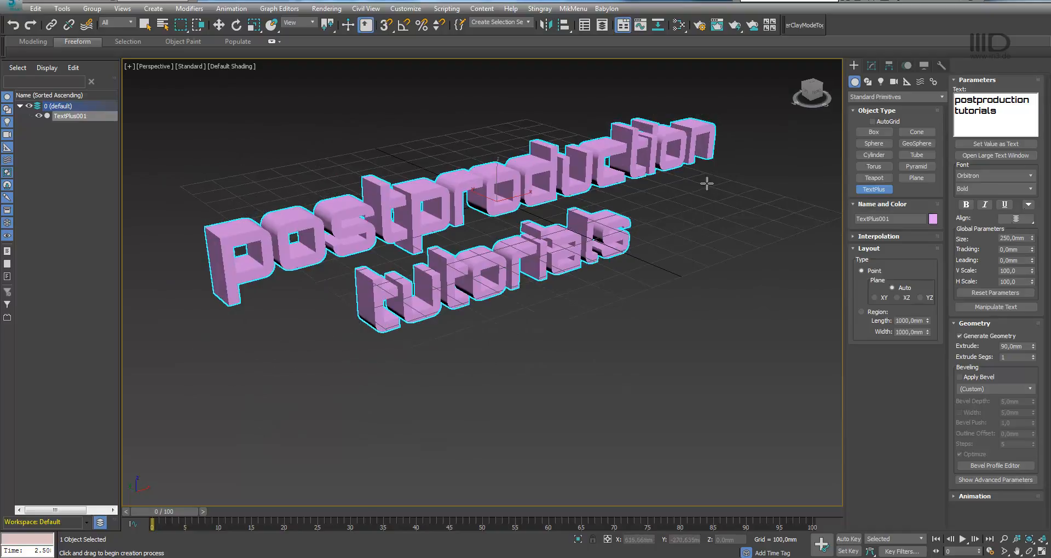
middle_drag(537, 298, 574, 286)
Move the text to the world origin by resetting its X and Z positions to 0 mm.
click(218, 26)
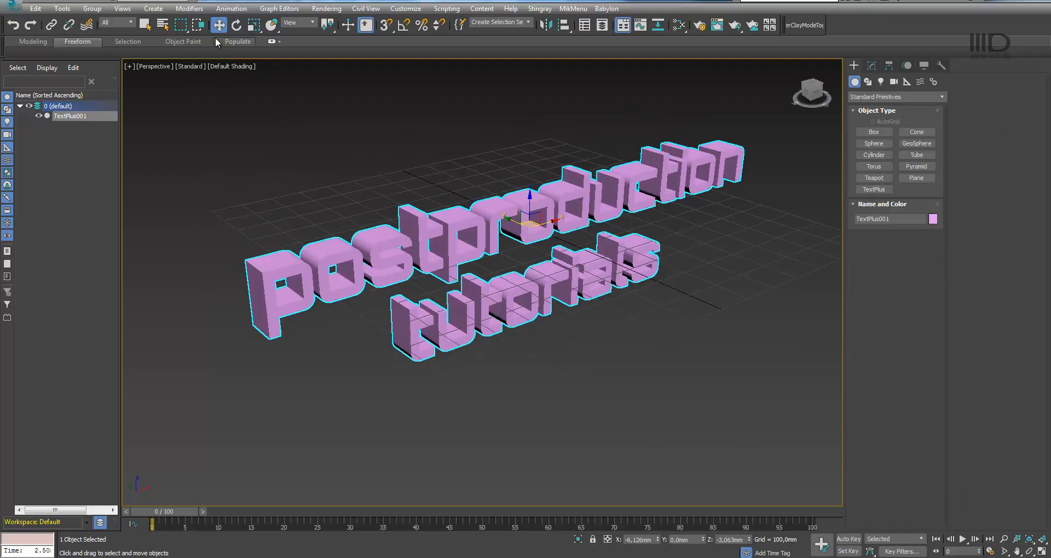
right_click(658, 541)
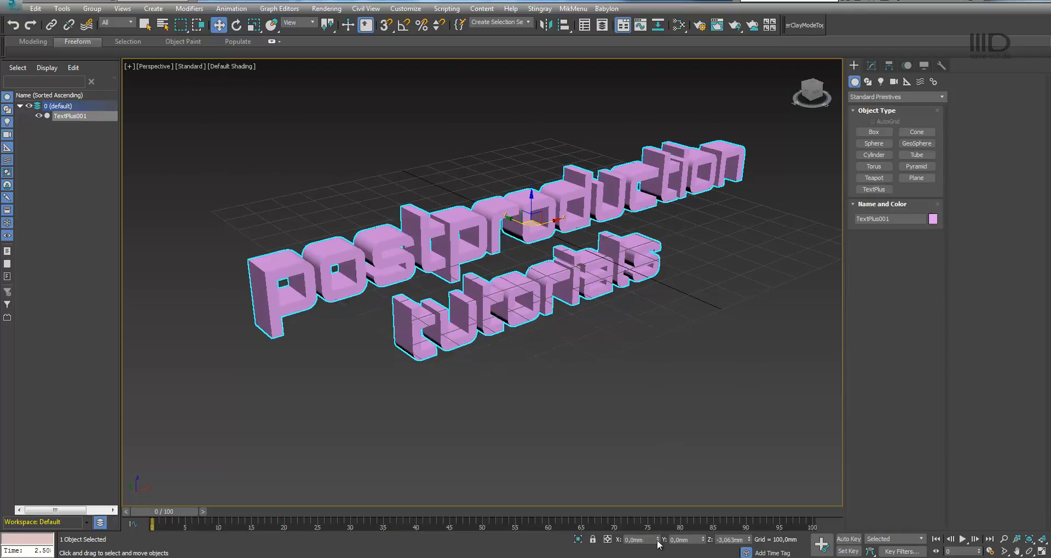
right_click(748, 541)
alt+middle_drag(523, 293, 490, 265)
middle_drag(607, 258, 541, 247)
scroll(505, 265, down, 4)
mouse_move(464, 261)
alt+middle_down()
mouse_move(463, 270)
mouse_move(472, 249)
alt+middle_up()
Switch to Firefox, search the web for "3ds max fracture" and open ScriptSpot's Fracture Voronoi page.
key(alt+Tab)
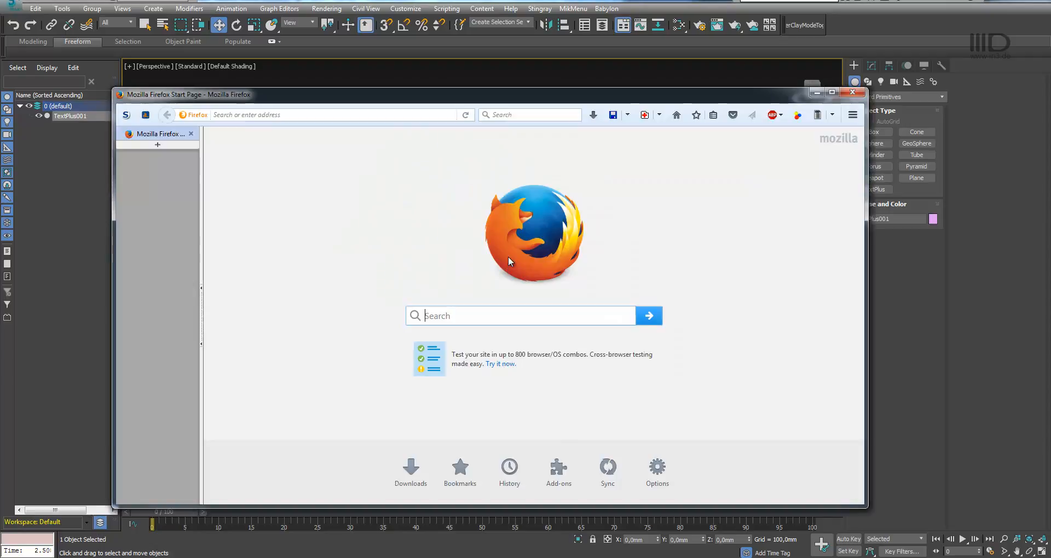
drag(402, 102, 404, 81)
text(3ds)
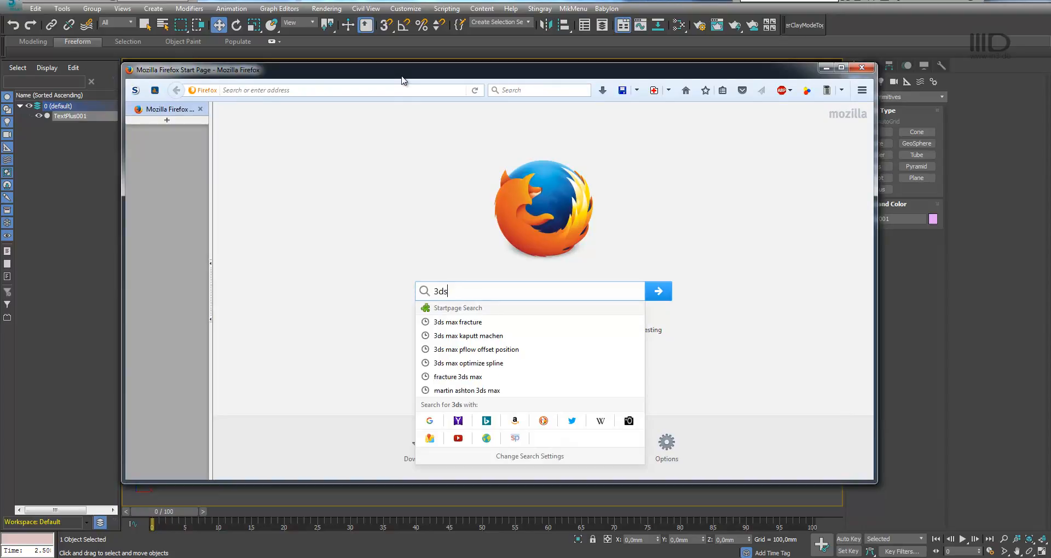
text( max)
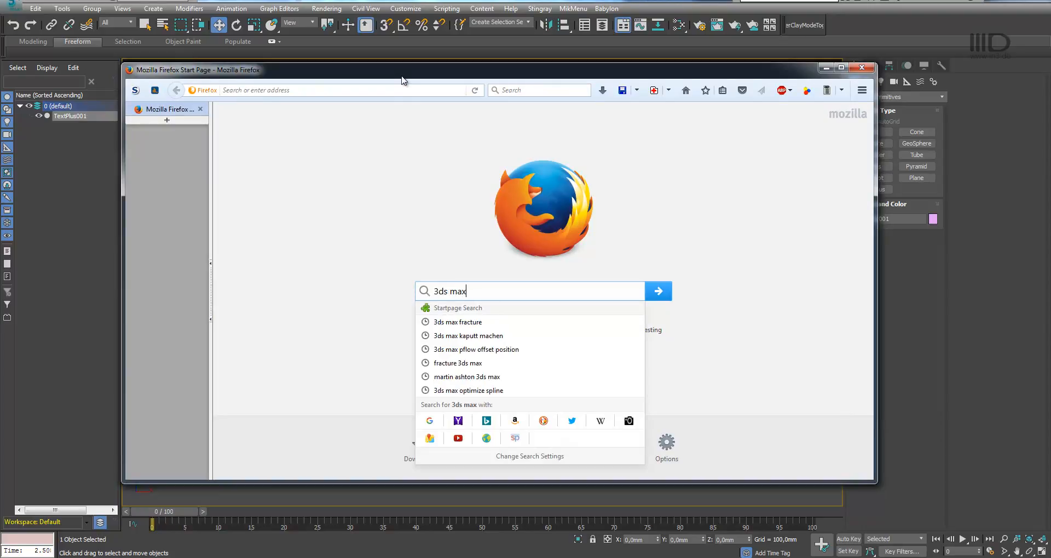
text( fracture)
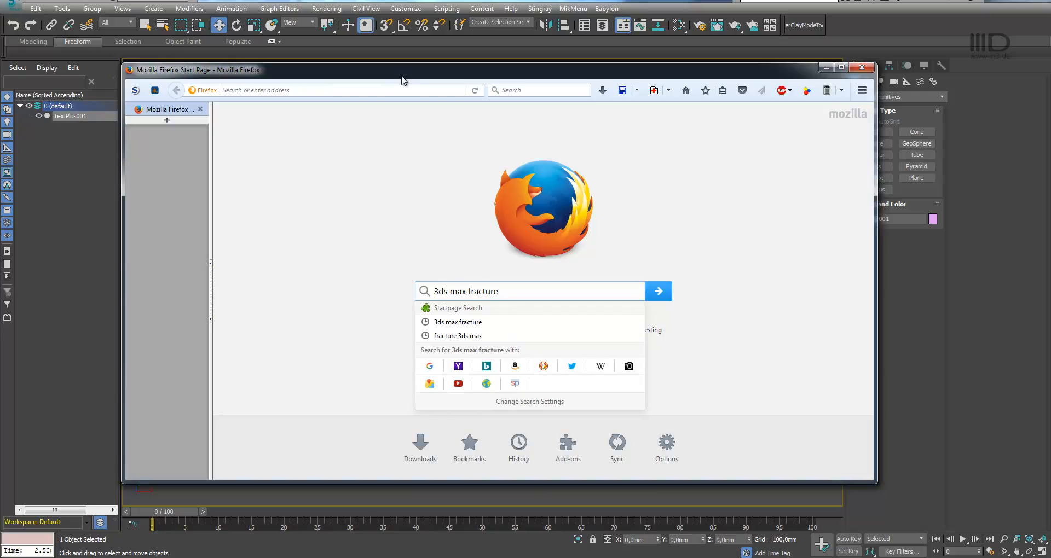
key(Return)
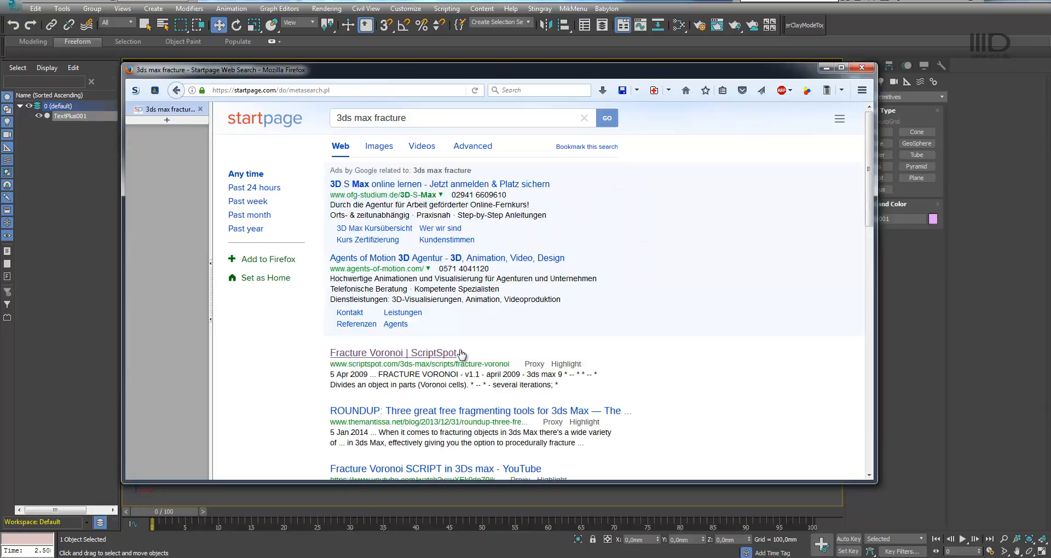
click(388, 359)
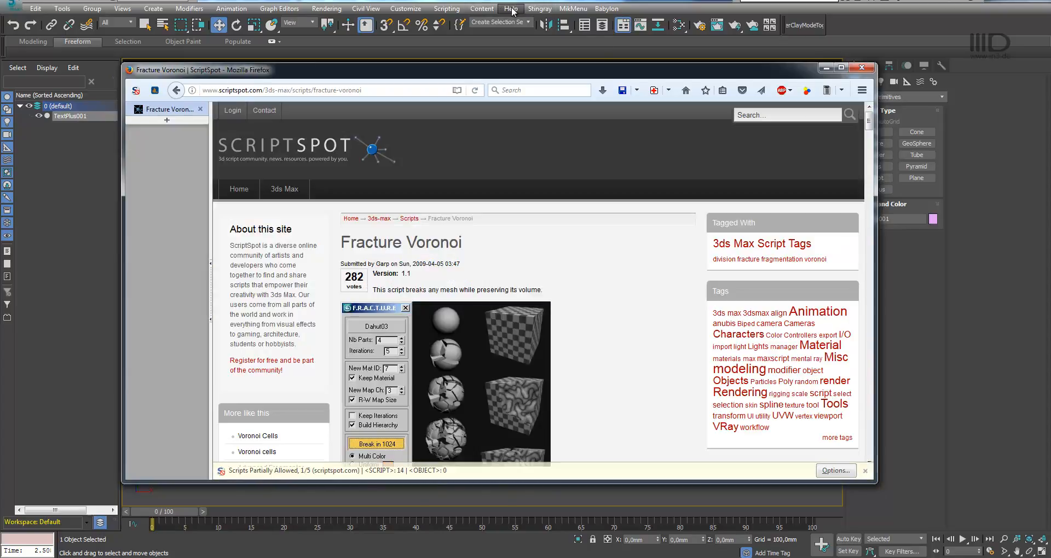
Return to 3ds Max and look through the Welcome Screen's Learn, Start and Extend pages for the ScriptSpot link, then close it.
click(510, 9)
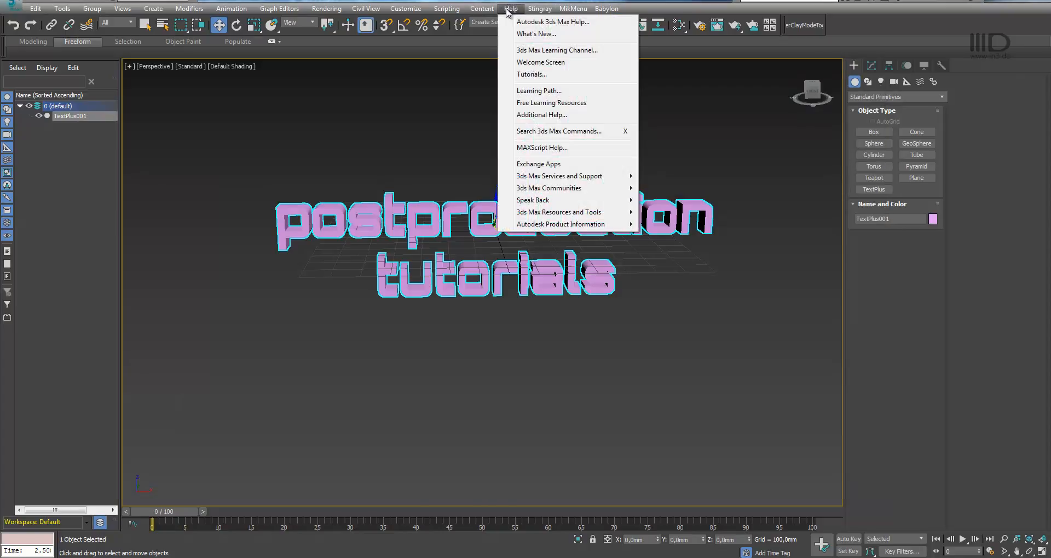
click(539, 63)
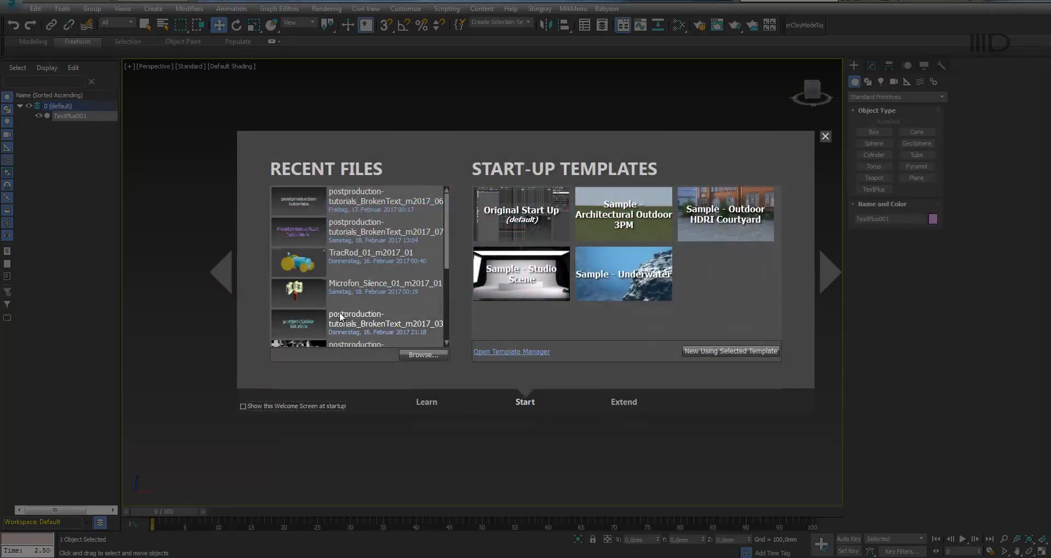
click(425, 403)
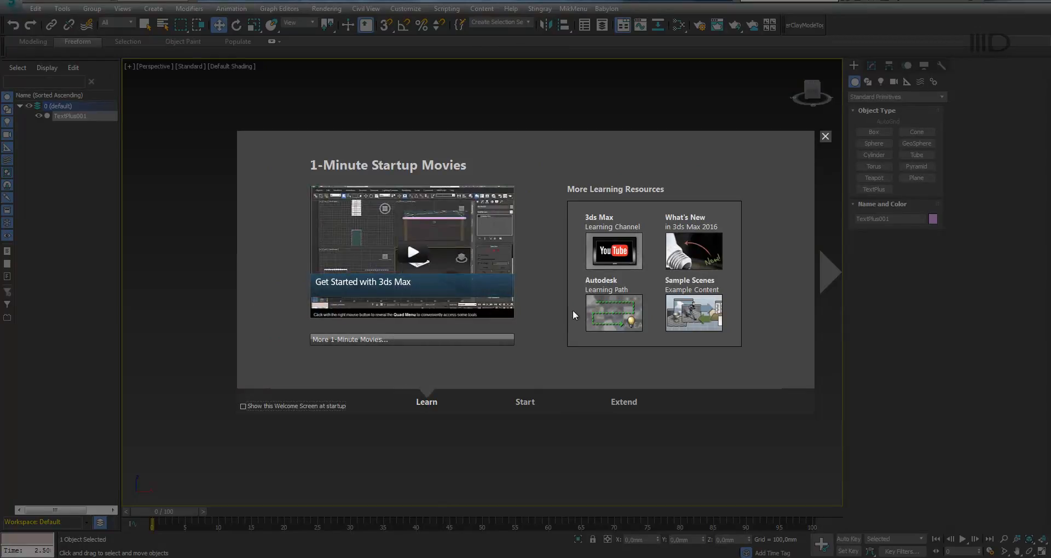
click(525, 403)
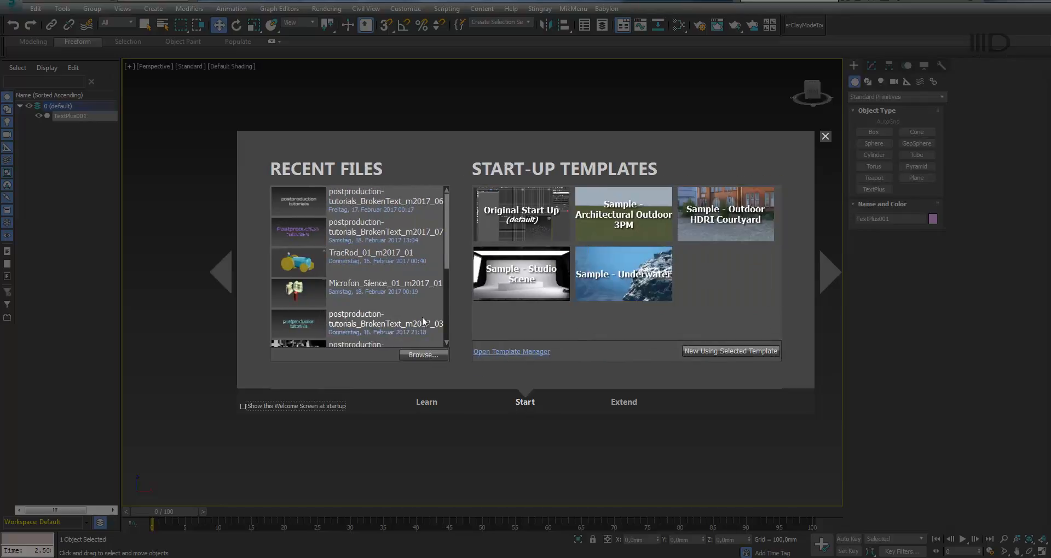
mouse_move(666, 235)
click(622, 403)
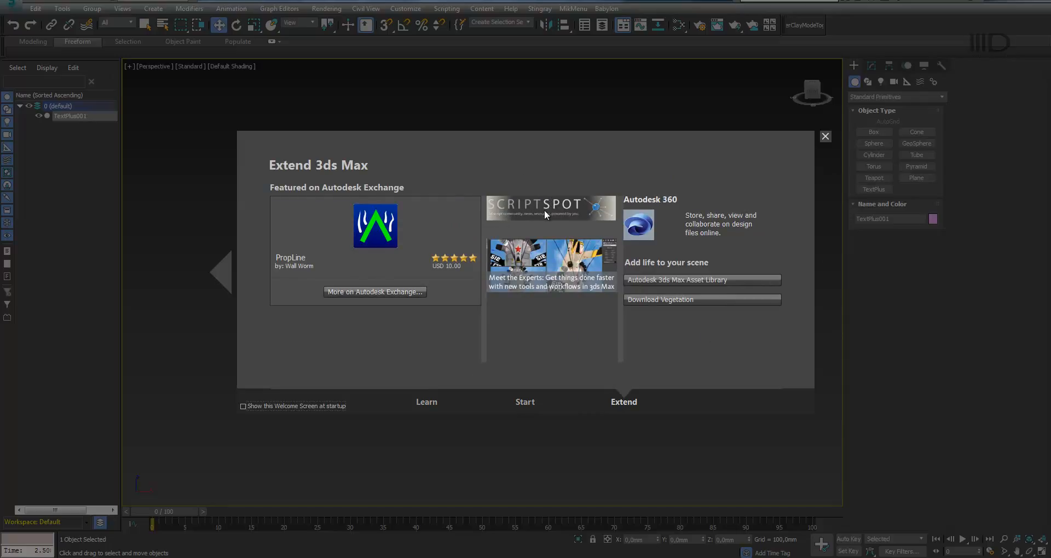
click(523, 401)
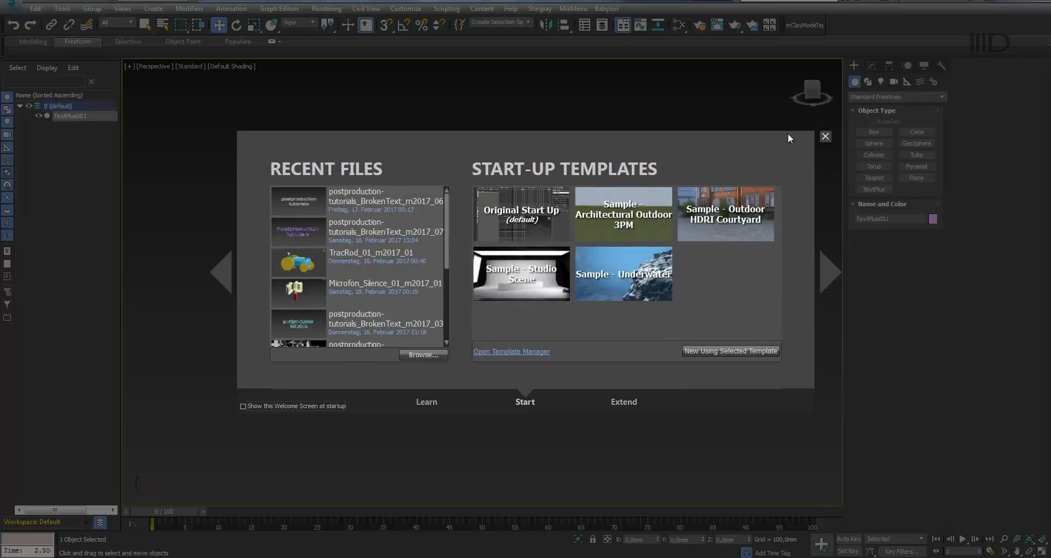
click(826, 137)
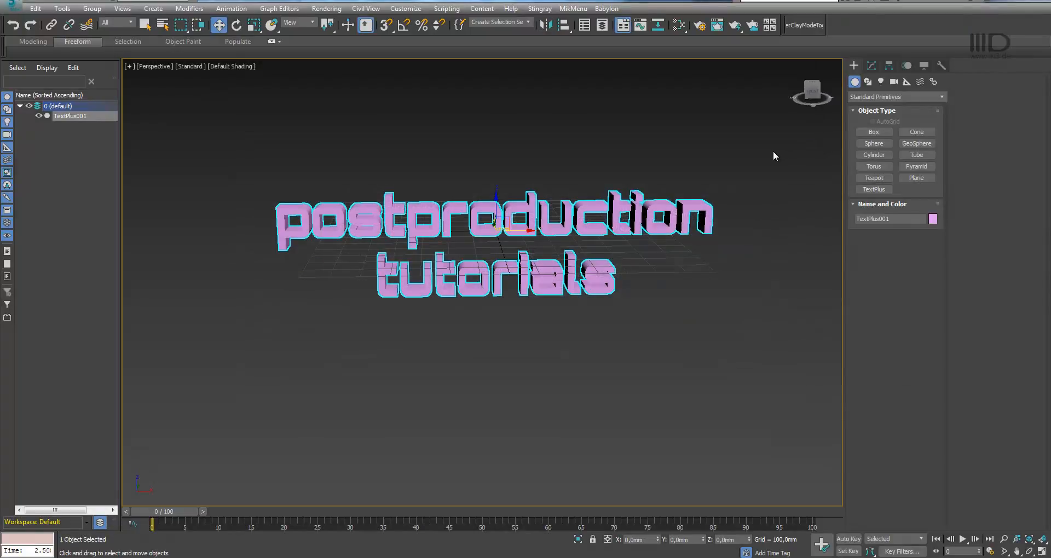
Switch to Firefox and download FractureVoronoi_v1.1.ms from the Fracture Voronoi page into the Scripts folder, replacing the existing file.
key(alt+Tab)
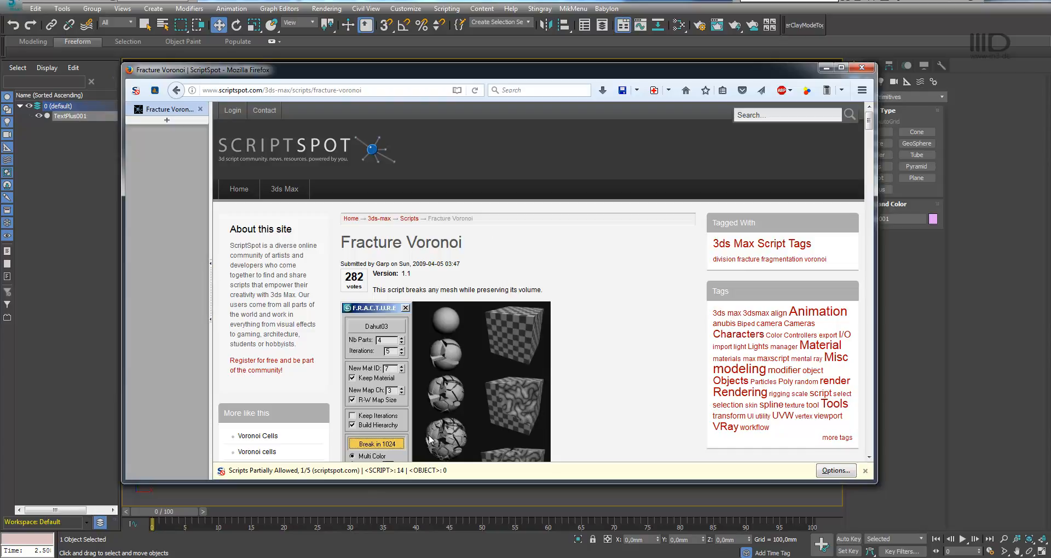
scroll(608, 323, down, 10)
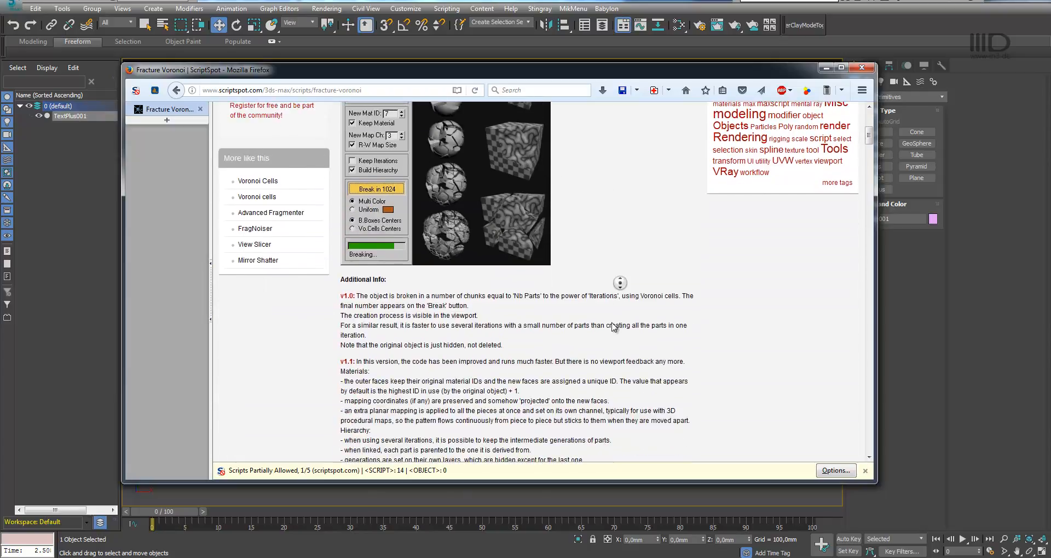
click(386, 357)
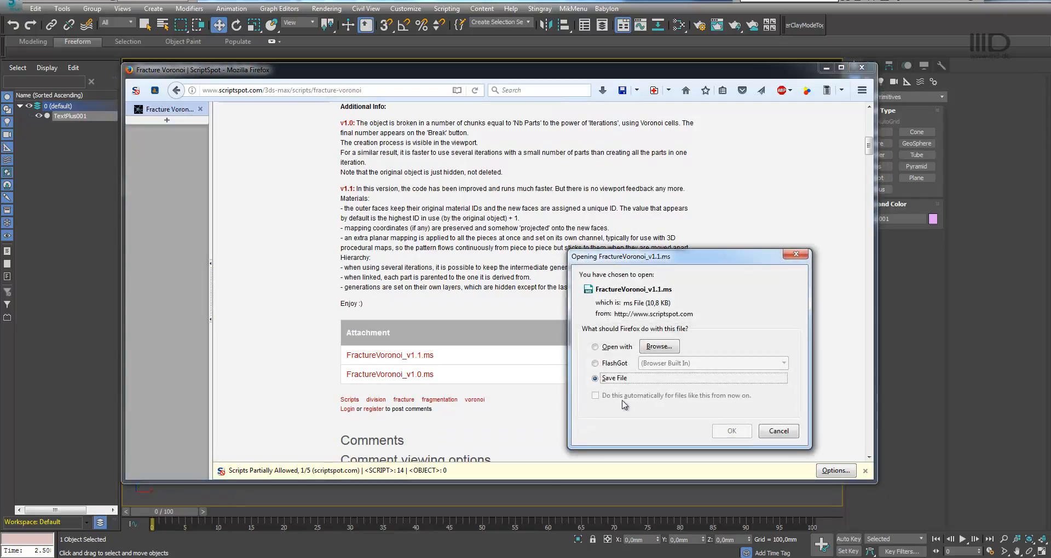
click(722, 431)
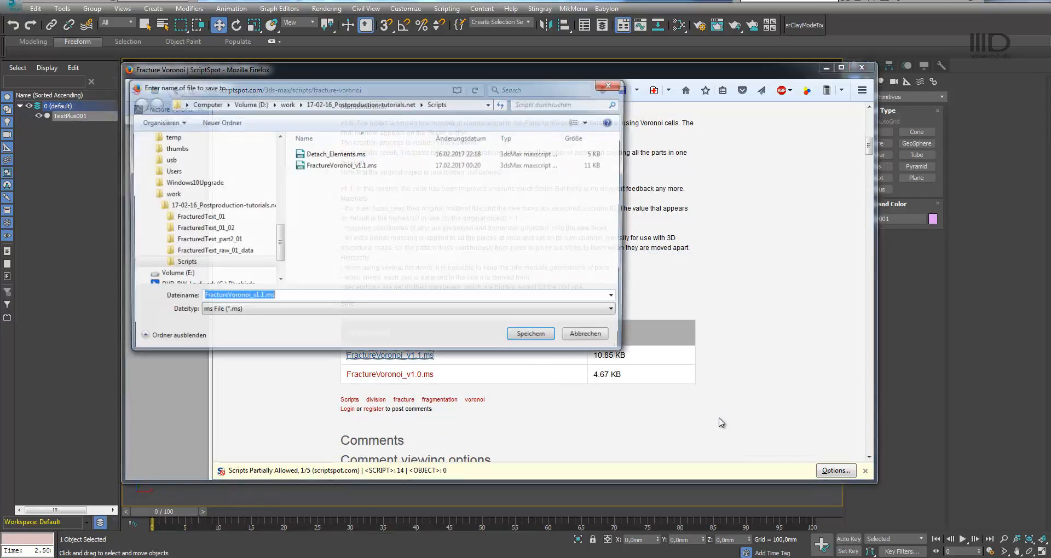
click(329, 166)
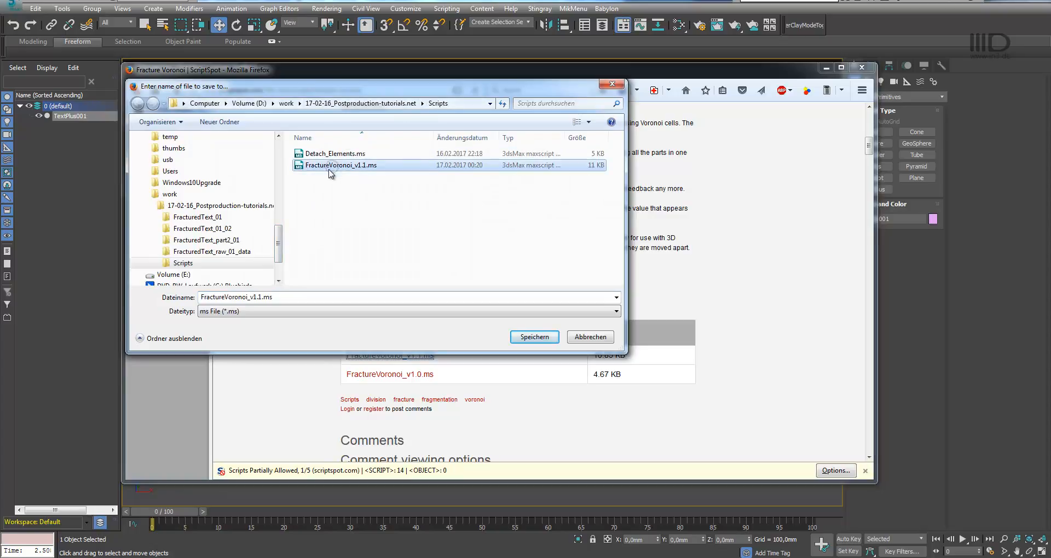
click(534, 337)
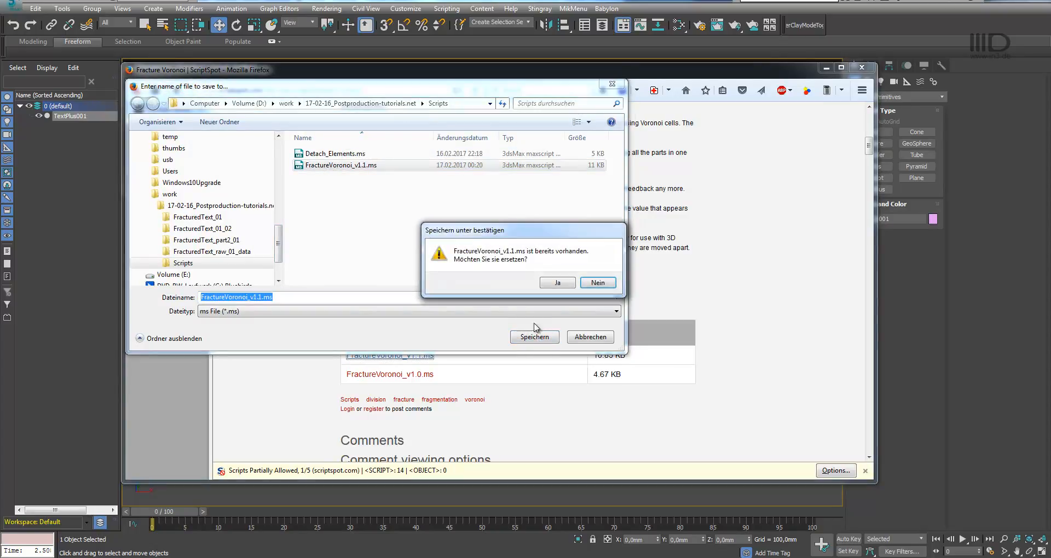
click(557, 284)
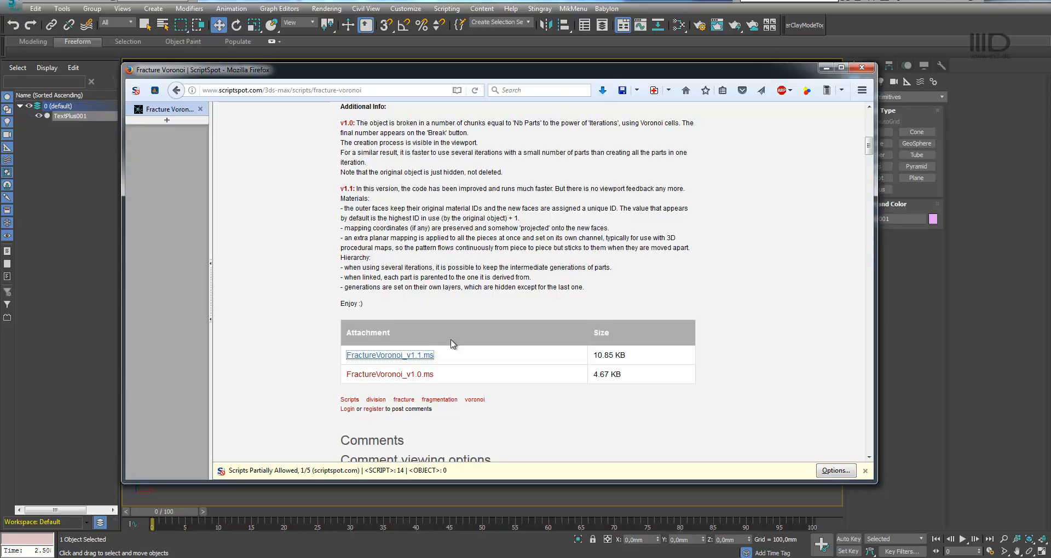
Run the downloaded FractureVoronoi_v1.1.ms script in 3ds Max and place its dialog clear of the scene list.
drag(559, 82, 592, 174)
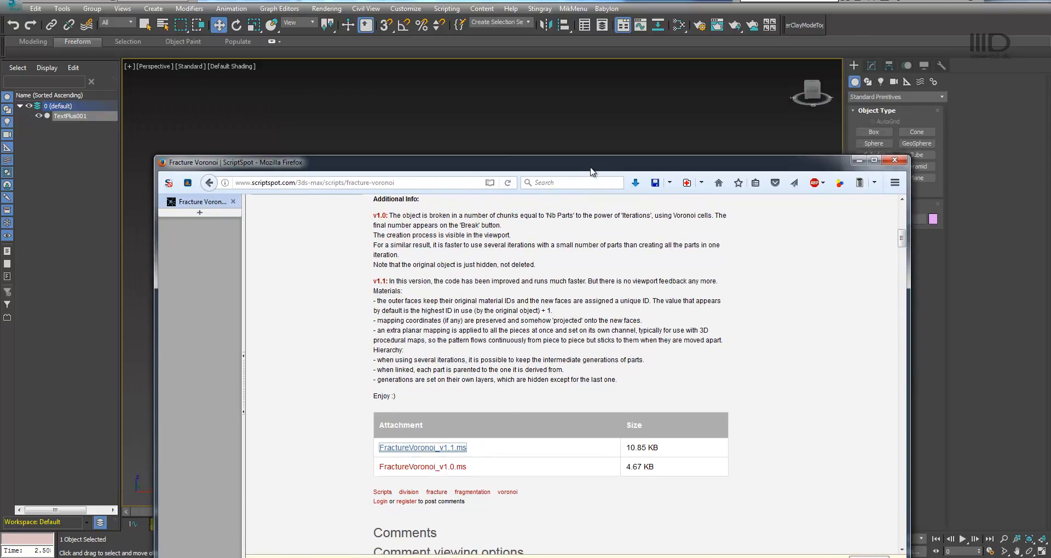
click(635, 183)
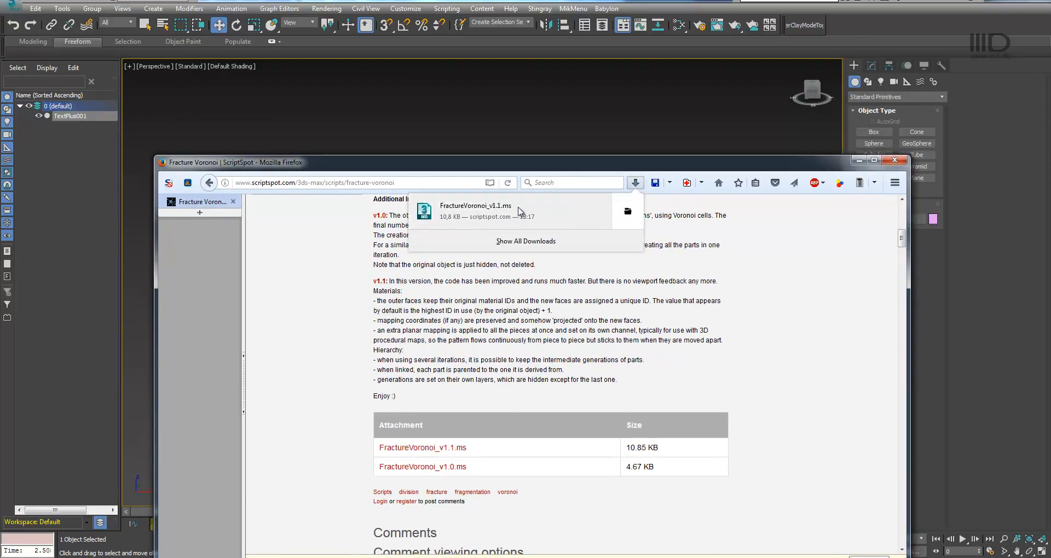
click(478, 213)
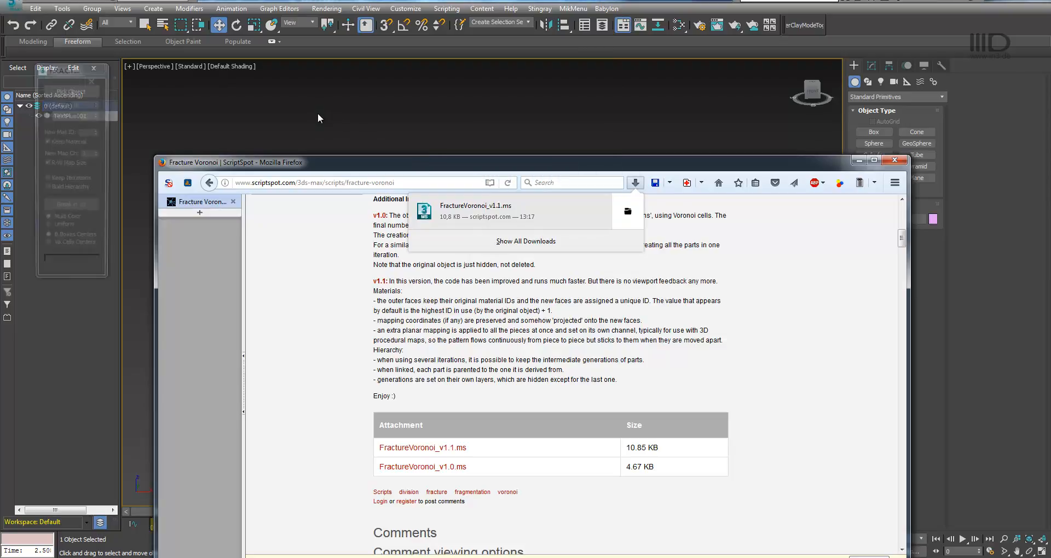
drag(67, 72, 179, 113)
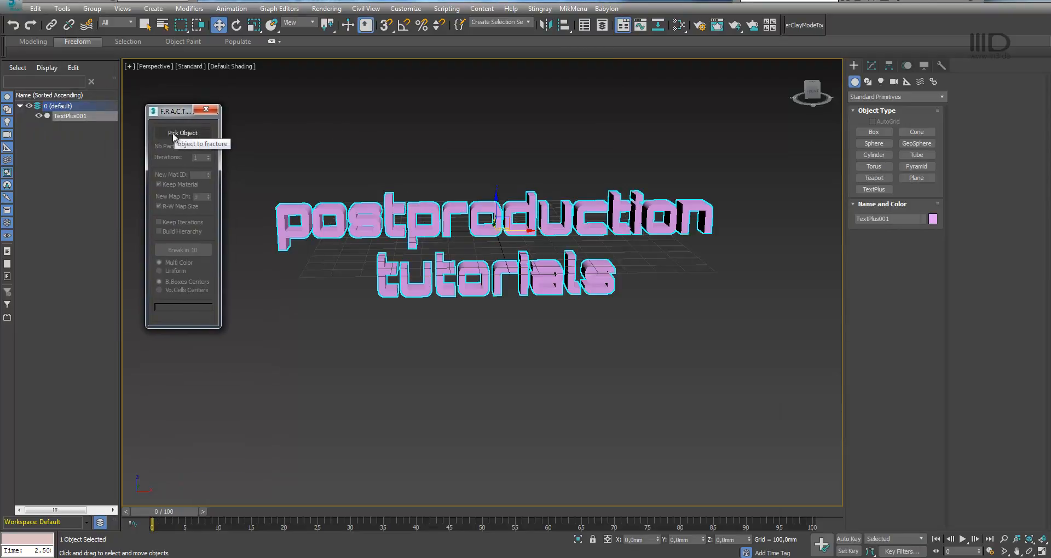
Pick the extruded text as the fracture object, set Iterations to 2 and break it into 100 parts.
click(176, 135)
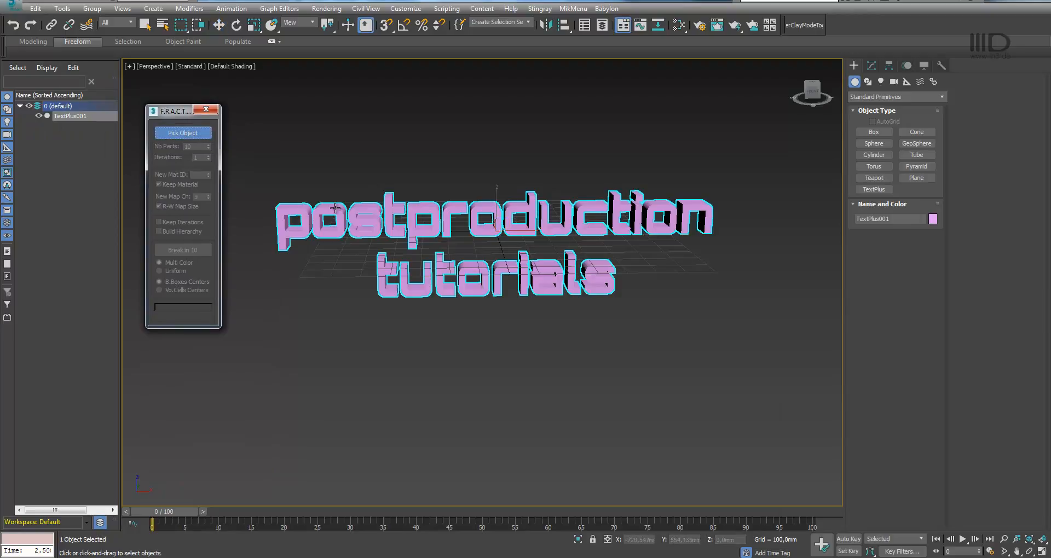
click(335, 208)
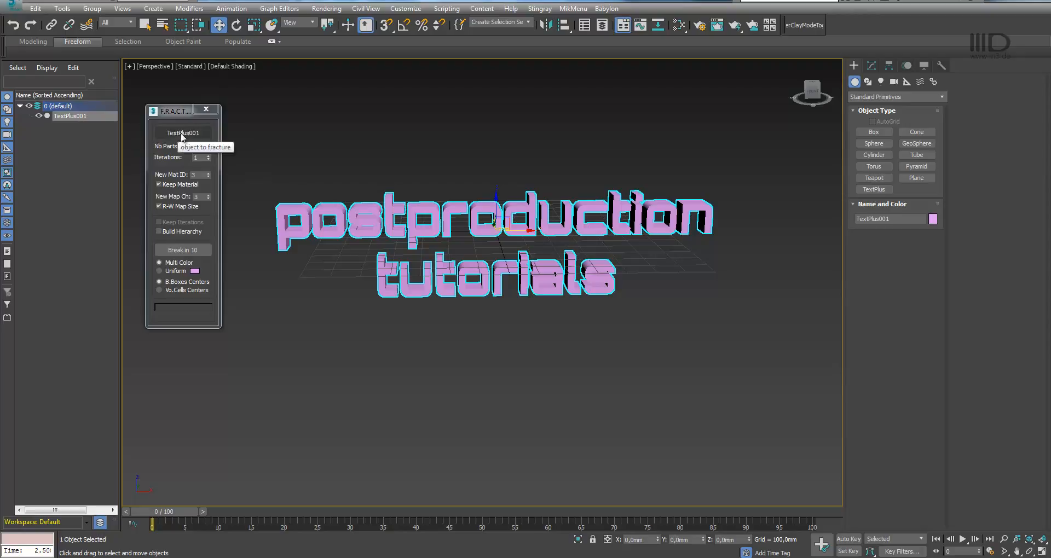
click(209, 155)
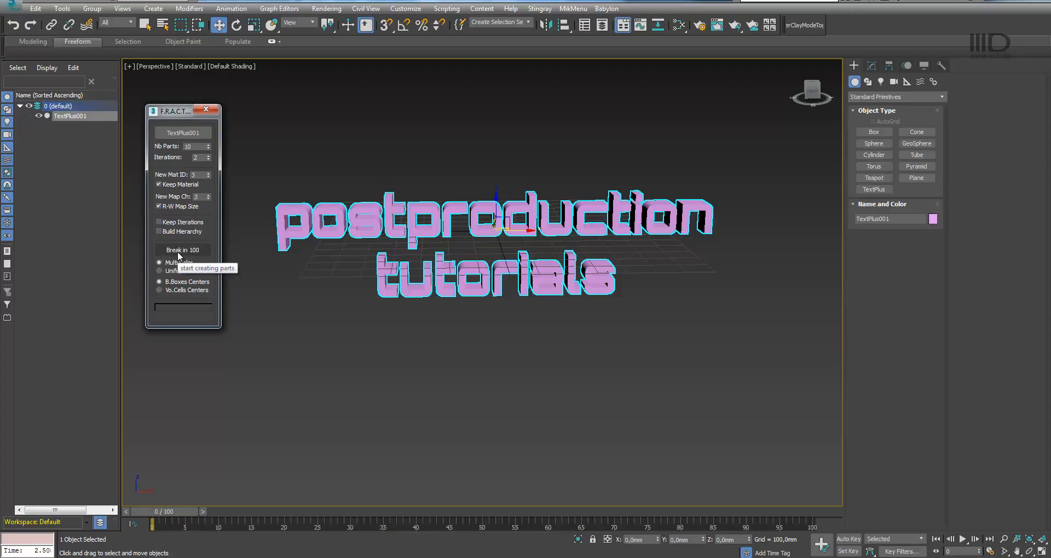
click(181, 251)
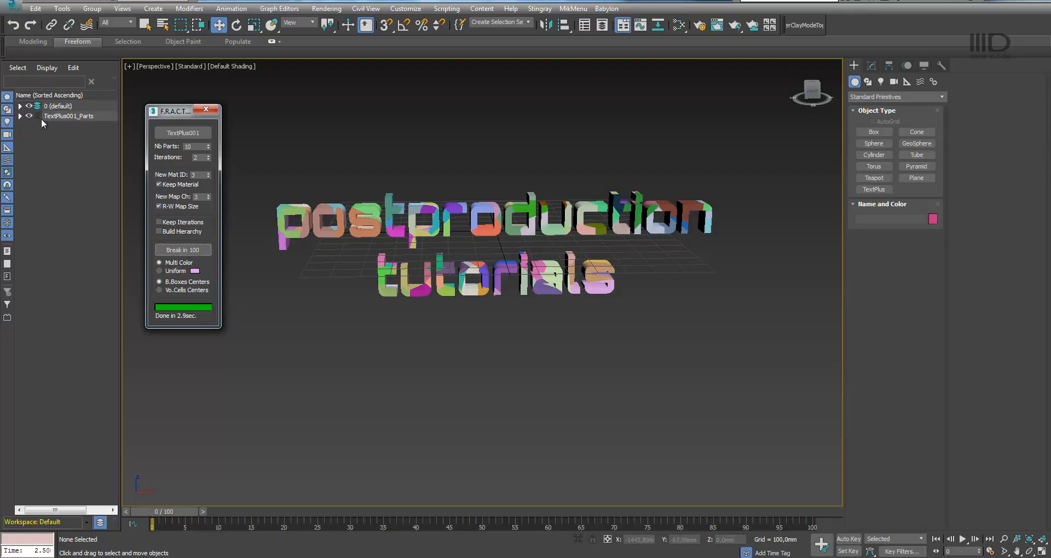
Try moving the upper fragment of the first letter t freely and along the Y axis, undoing each move.
click(388, 203)
drag(388, 203, 453, 160)
key(ctrl+z)
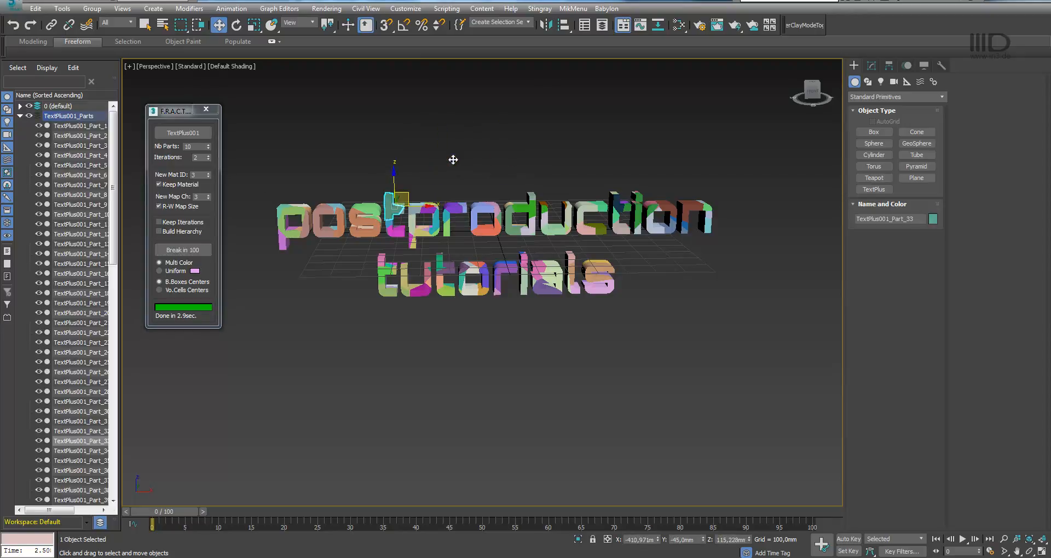
alt+middle_drag(443, 249, 410, 278)
alt+middle_drag(384, 283, 446, 301)
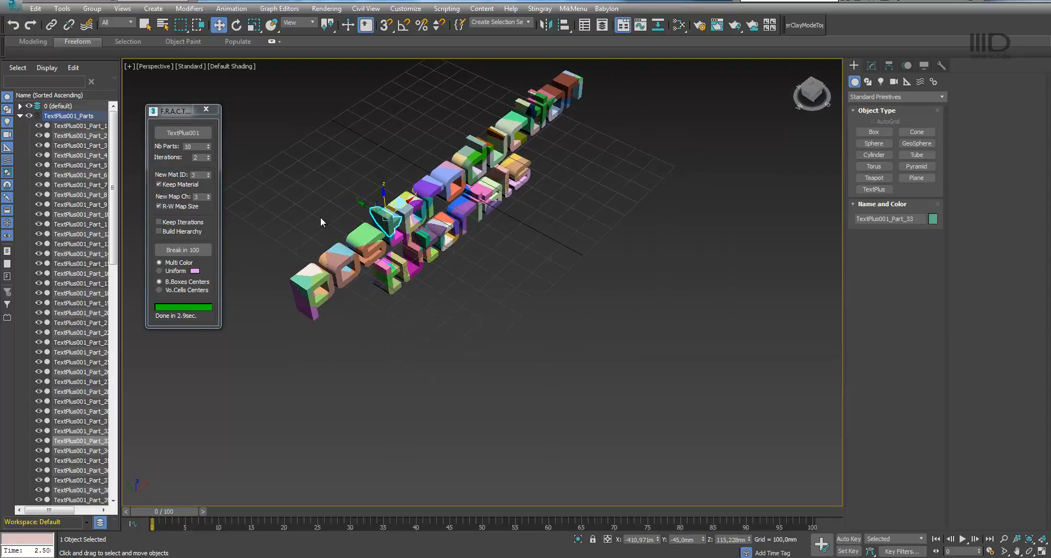
drag(362, 206, 303, 176)
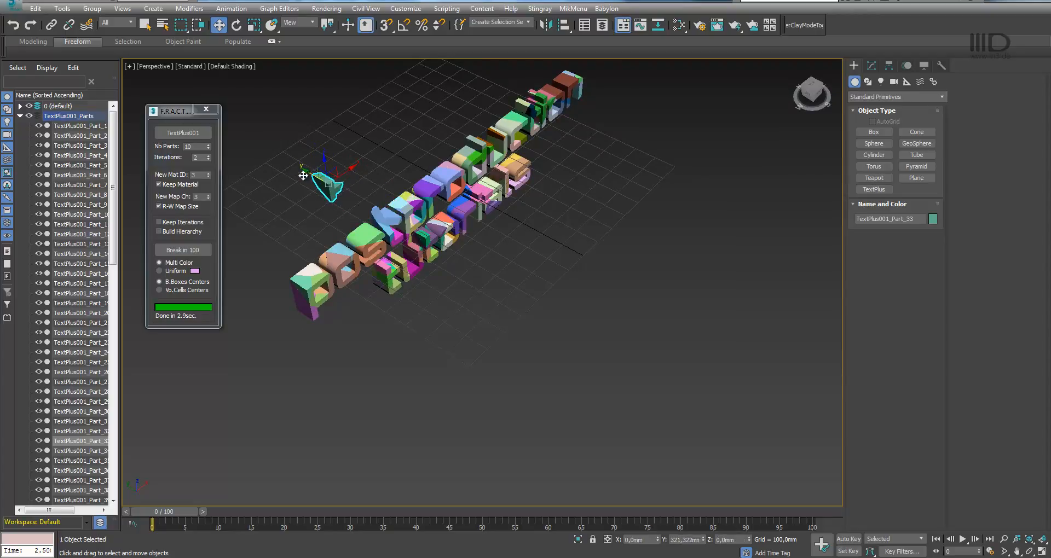
key(ctrl+z)
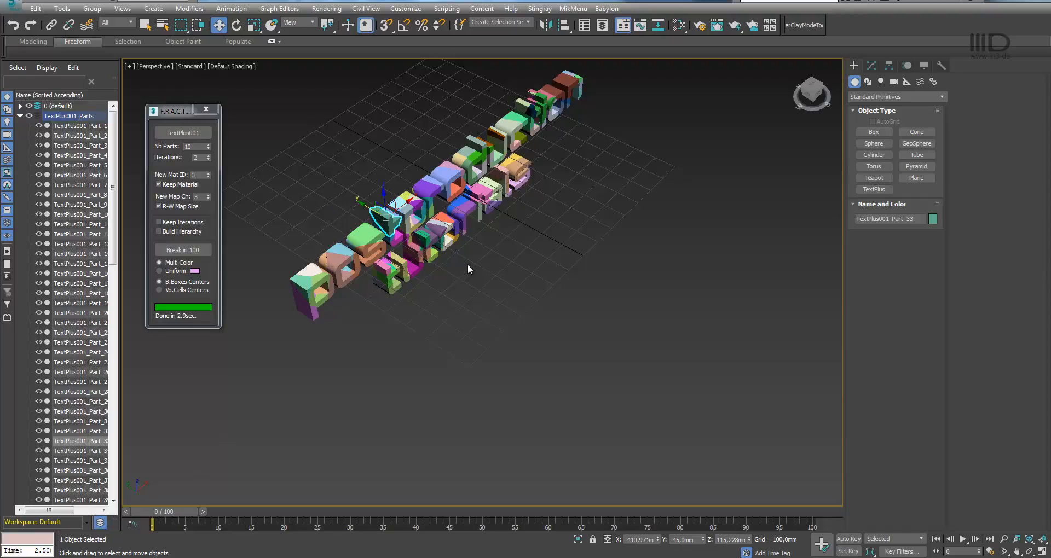
Switch to the file explorer, open the Scripts folder and load trans_random.mse into the 3ds Max viewport.
key(alt+Tab)
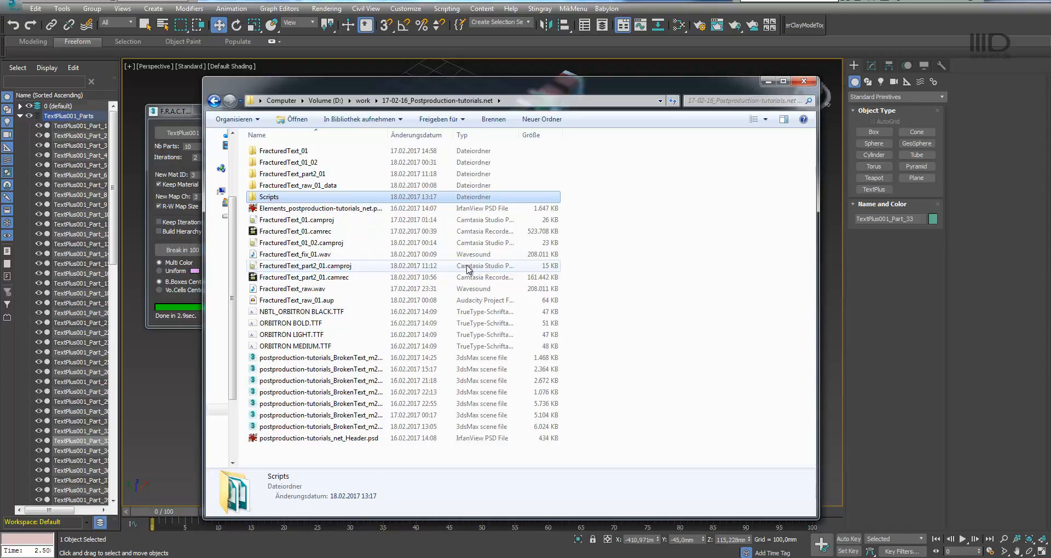
double_click(268, 196)
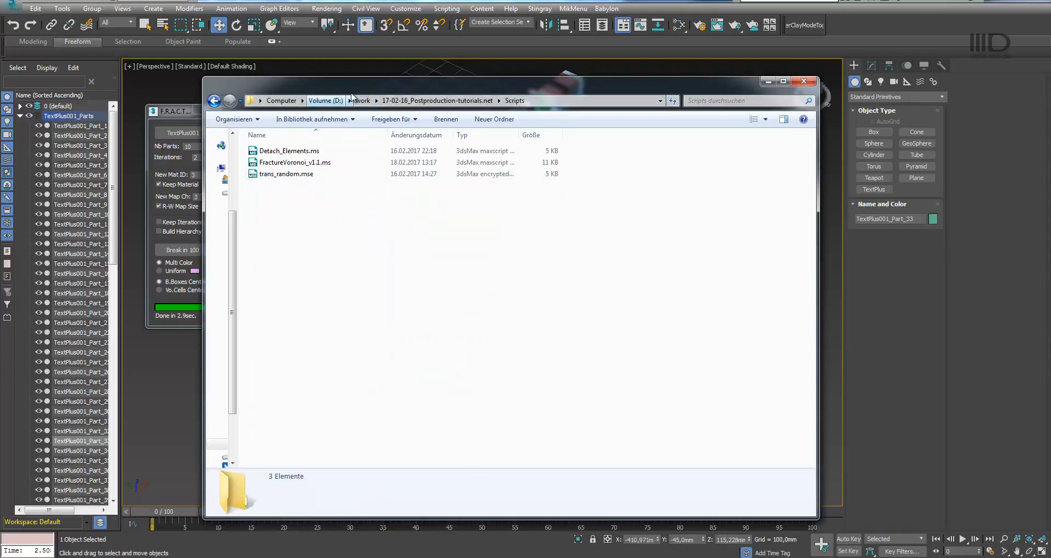
drag(364, 88, 401, 80)
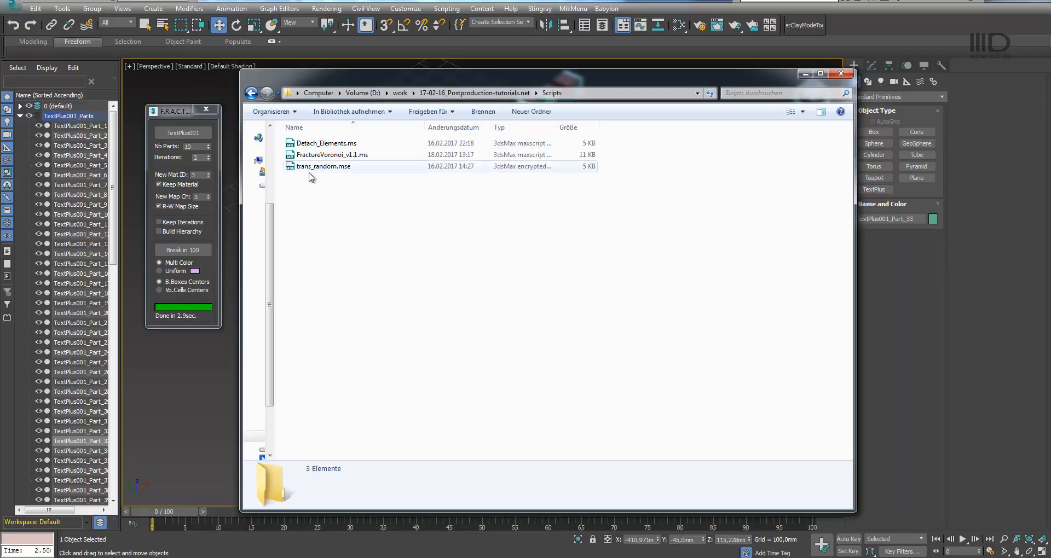
drag(322, 169, 185, 343)
drag(161, 375, 170, 372)
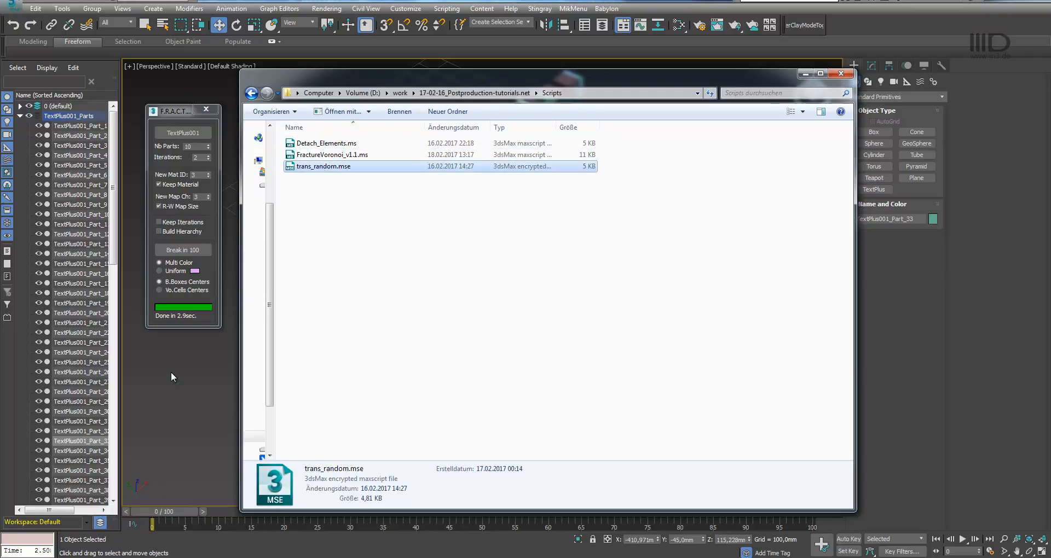
click(629, 9)
drag(524, 160, 697, 141)
Select all fragments of the broken text in the Perspective view.
drag(612, 64, 328, 267)
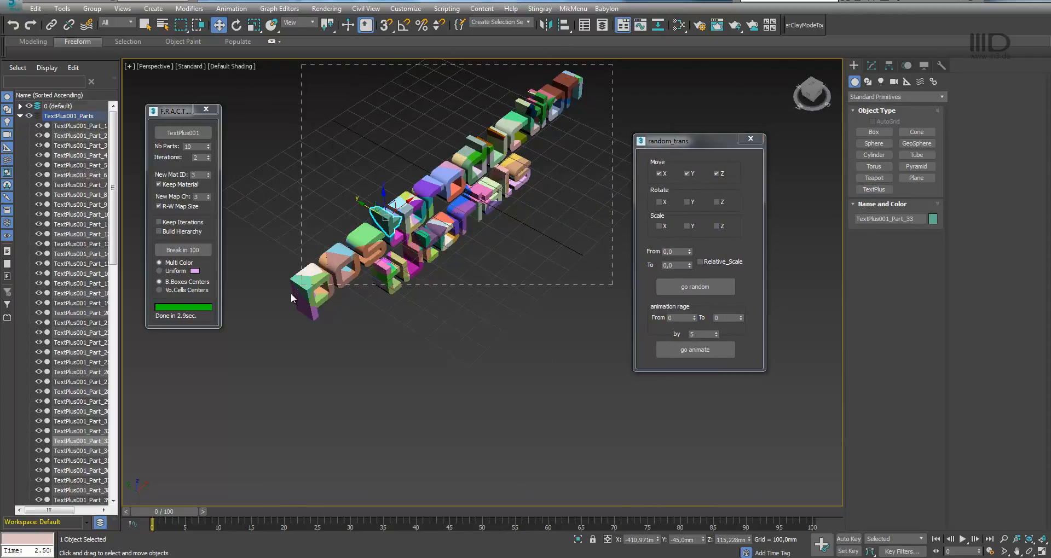
drag(223, 354, 222, 354)
middle_drag(447, 257, 472, 294)
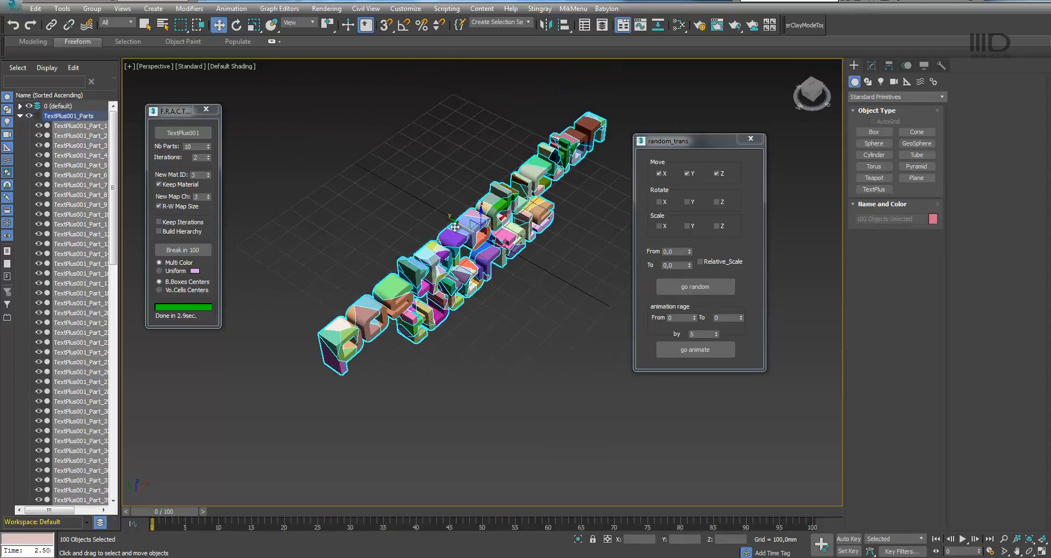
drag(451, 228, 328, 337)
Restrict the random move to the Y axis, set its range from -600 to 600 and apply it to the fragments.
click(675, 252)
text(-600)
key(Tab)
text(6)
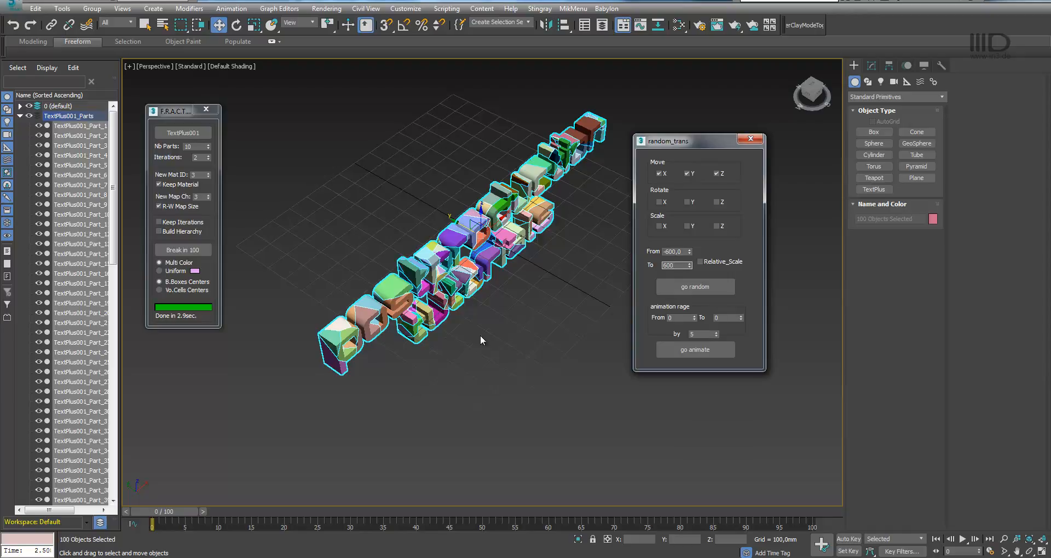
click(659, 174)
click(687, 287)
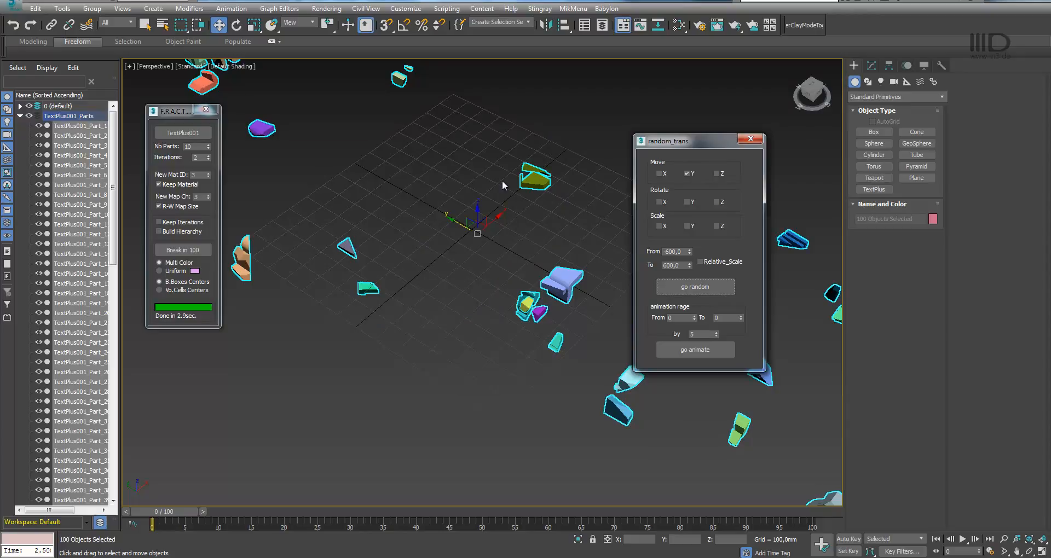
Undo the scatter, rerun the random Y move with a range from -100 to 100, and close both script dialogs.
key(y)
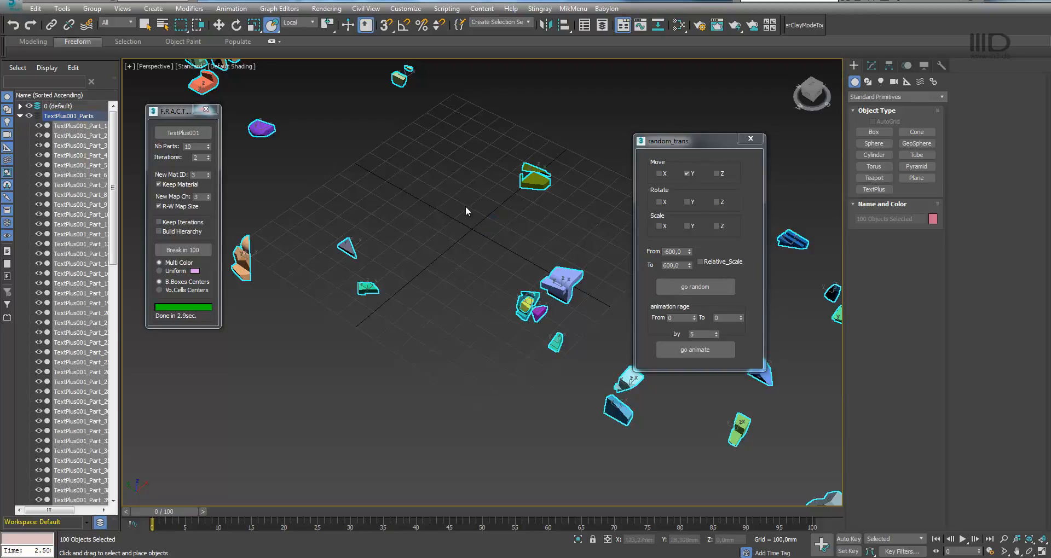
click(13, 25)
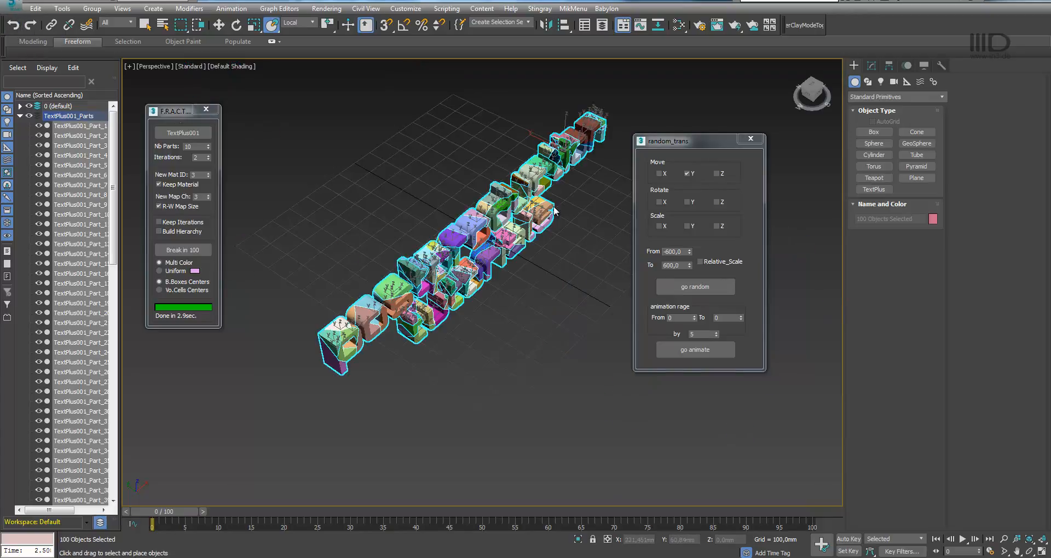
click(668, 252)
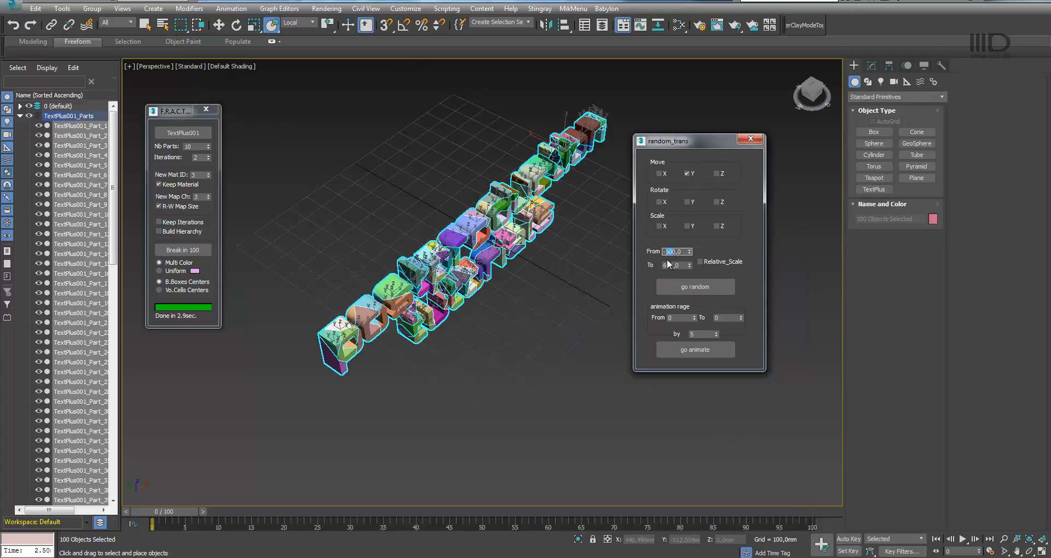
click(664, 267)
click(694, 287)
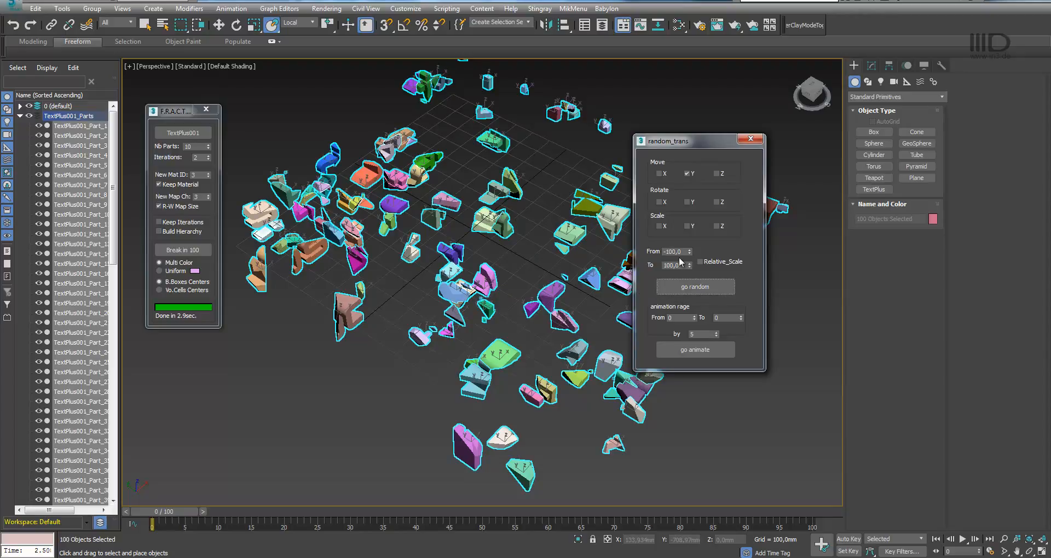
click(751, 140)
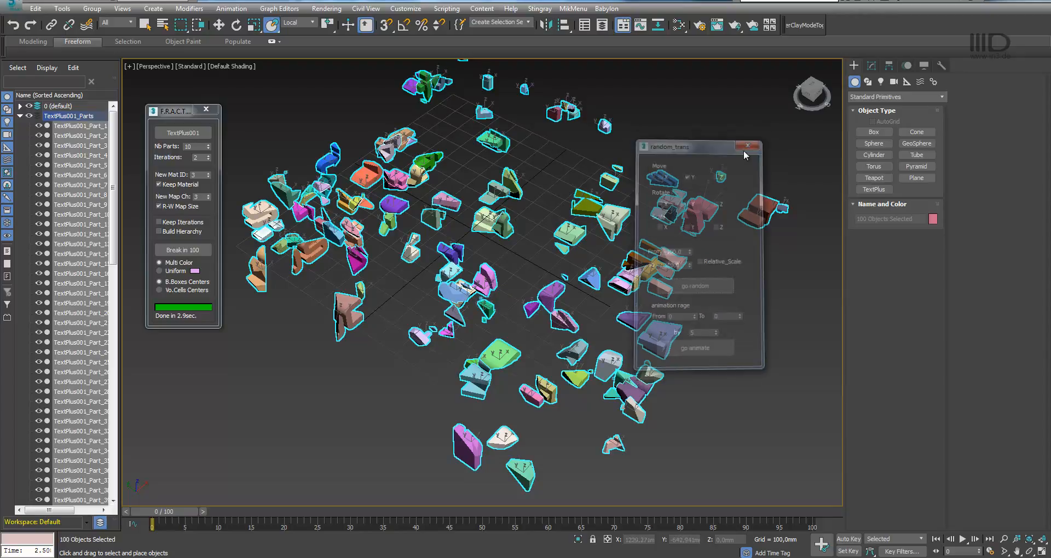
click(206, 112)
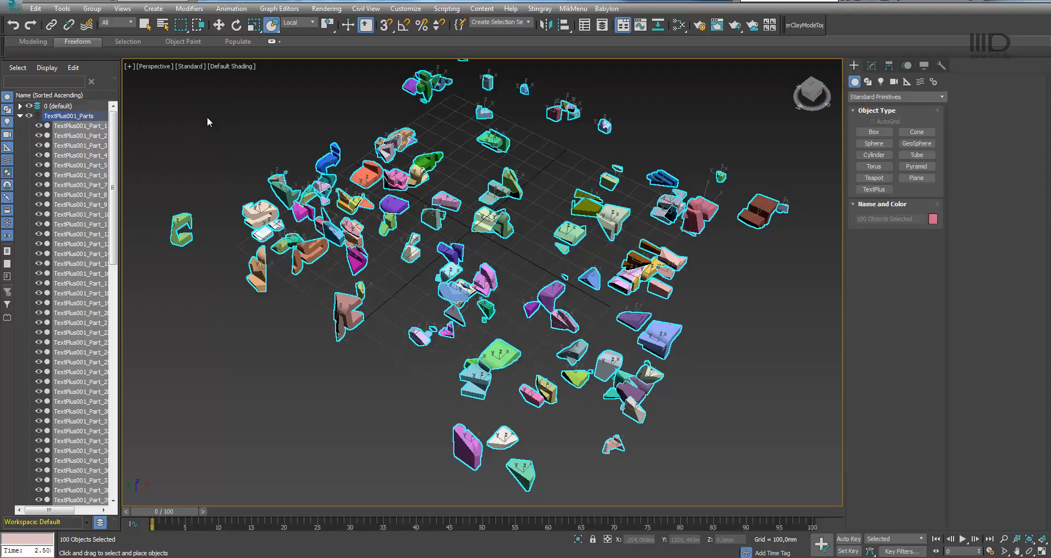
Create a physical camera from a view in which the scattered fragments still read as the text from the front.
alt+middle_drag(538, 322, 513, 300)
key(ctrl+c)
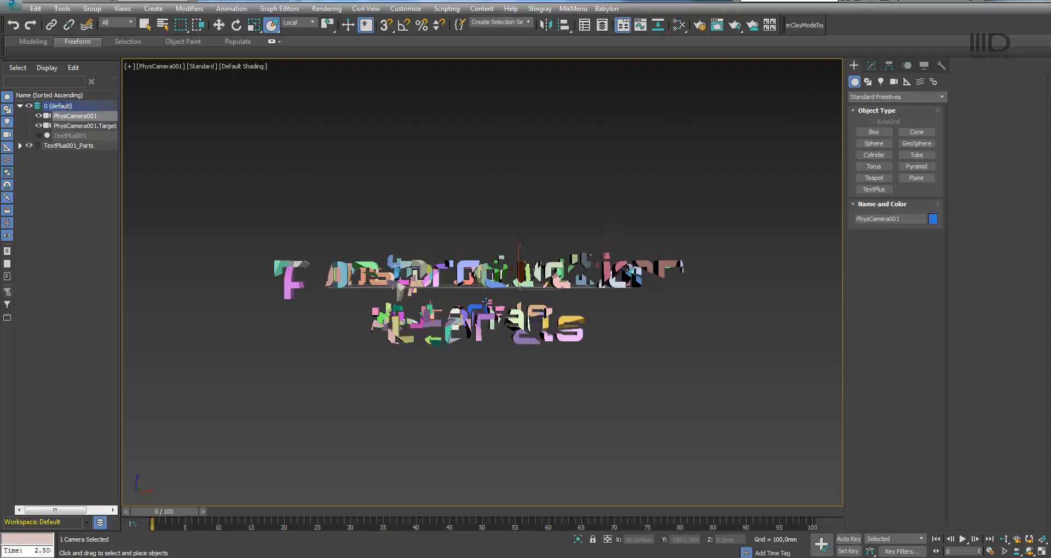
click(122, 9)
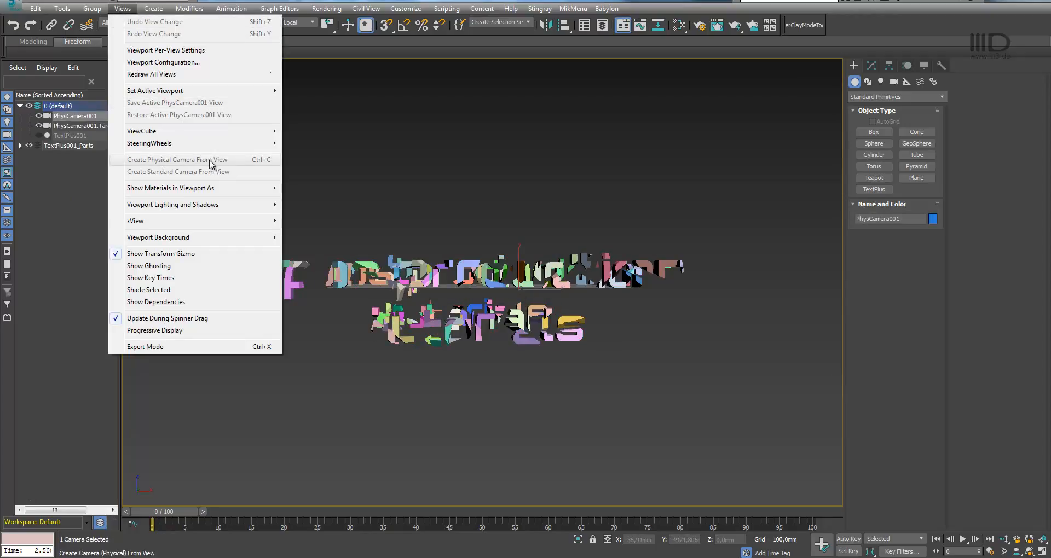
Make the physical camera free by turning off its target, and set its X and Z position to 0 mm.
click(889, 267)
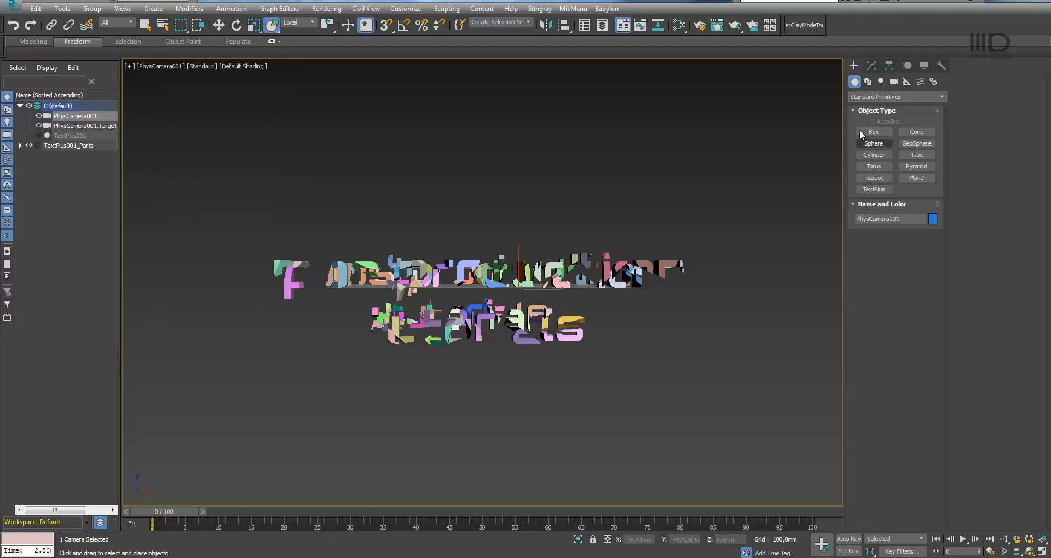
click(871, 66)
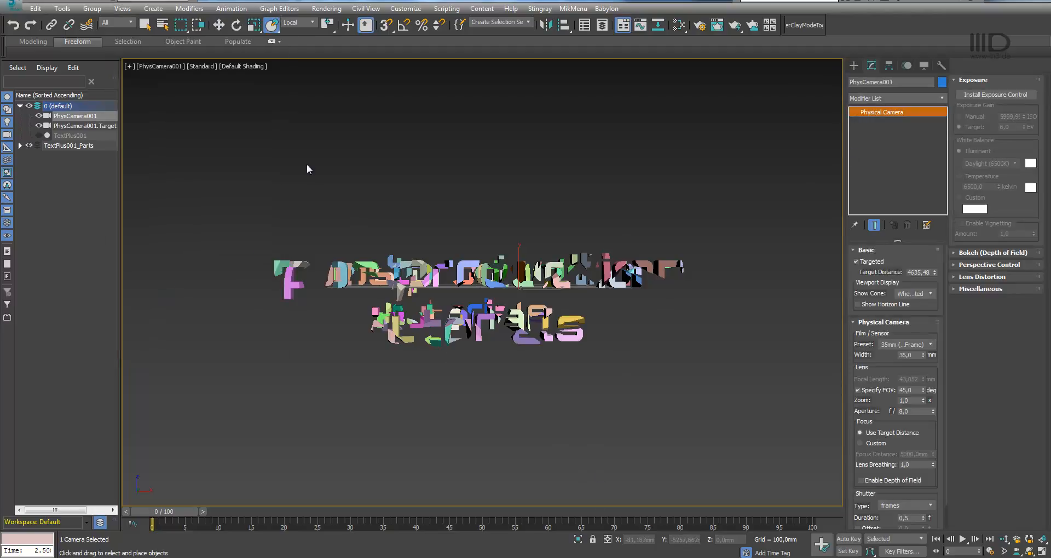
click(219, 26)
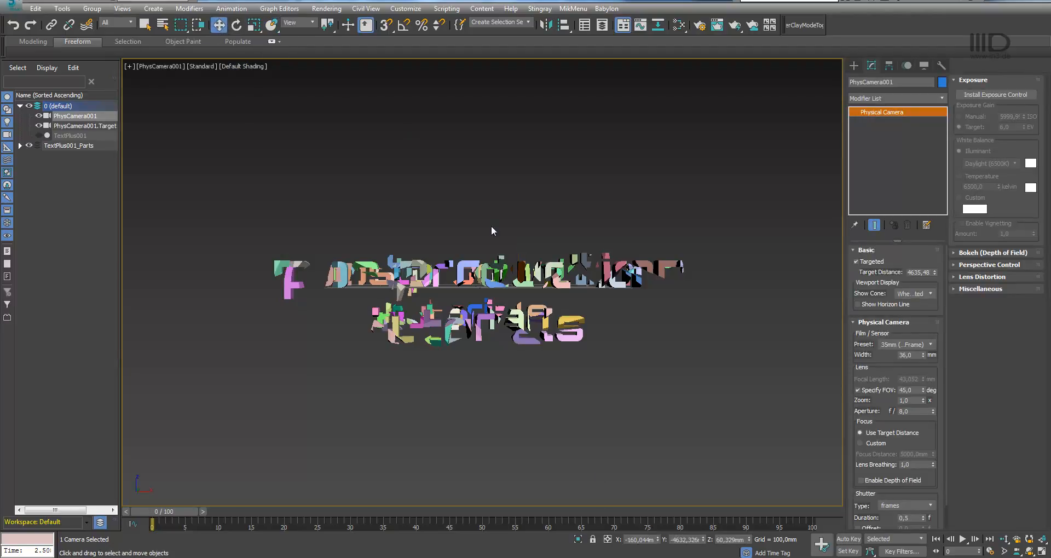
click(857, 263)
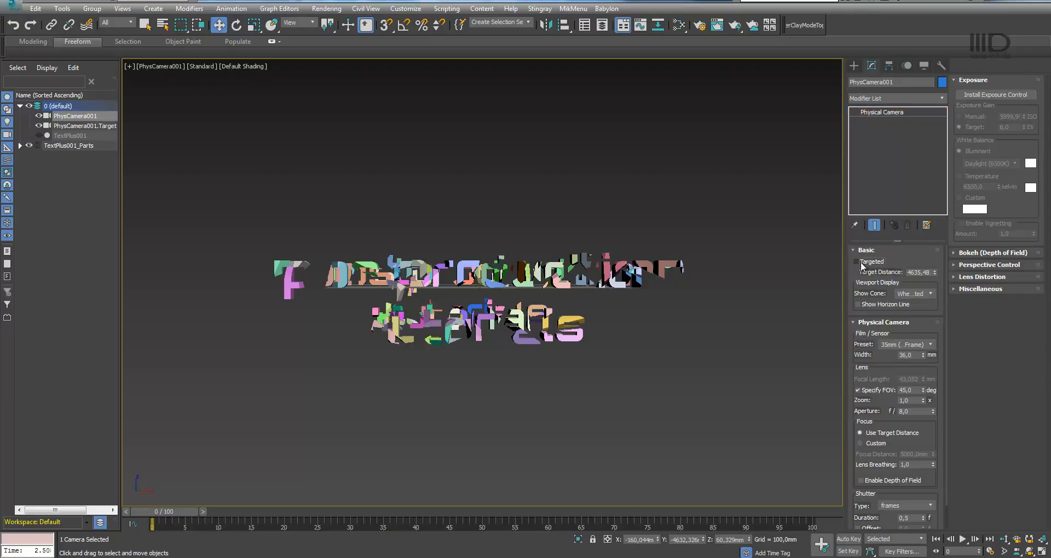
right_click(658, 540)
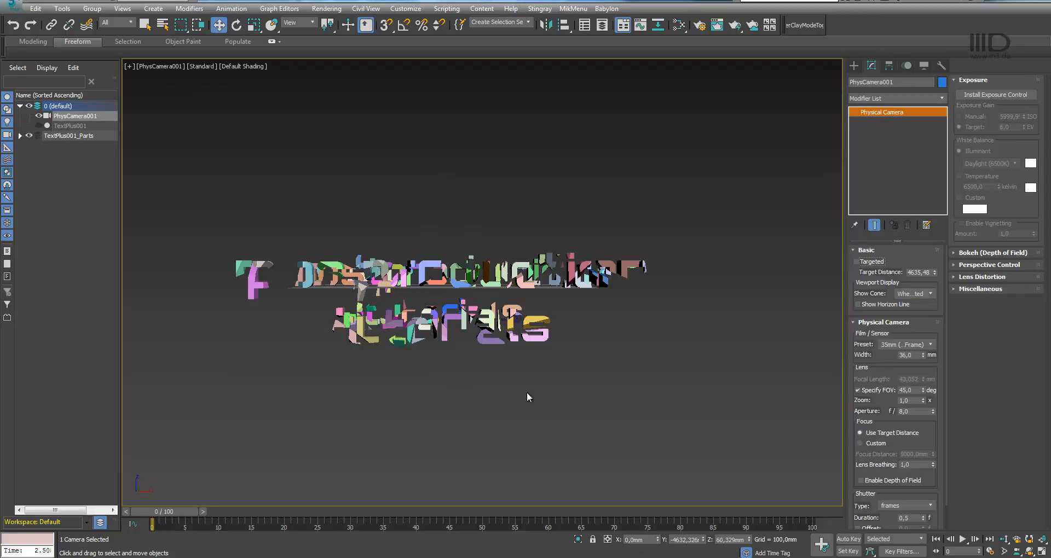
right_click(750, 541)
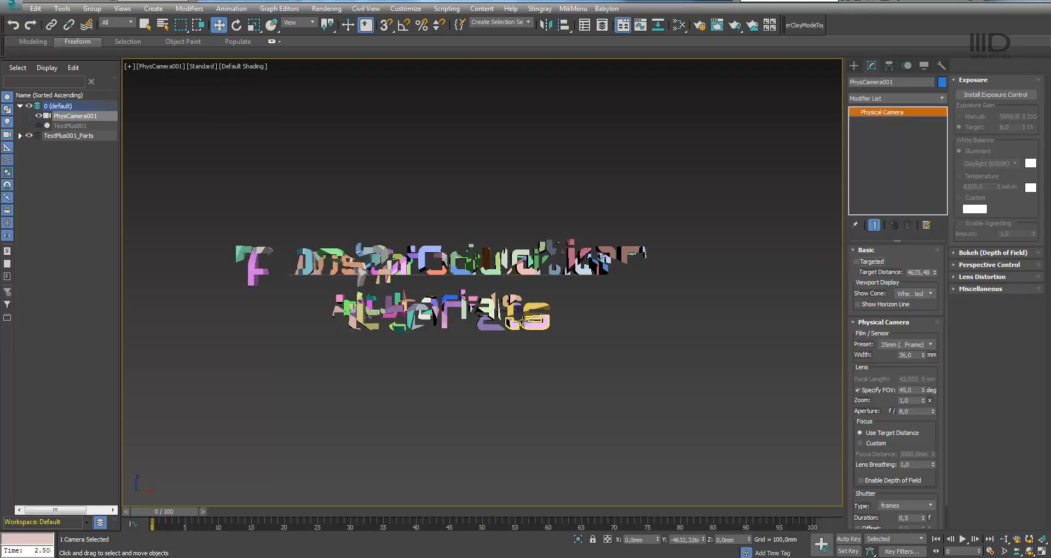
Set the camera's rotation to 90 degrees on X and 0 on Z.
click(234, 27)
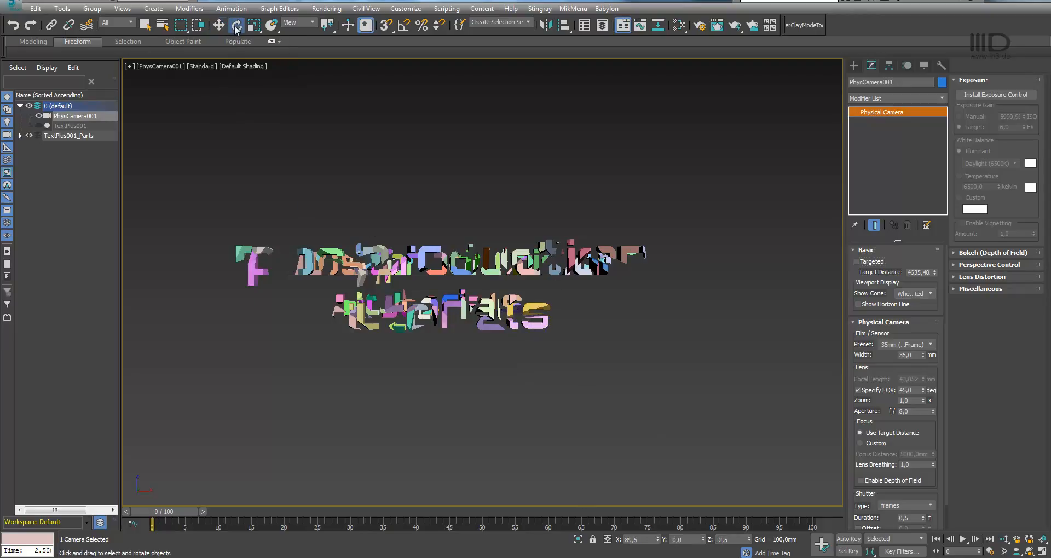
click(650, 538)
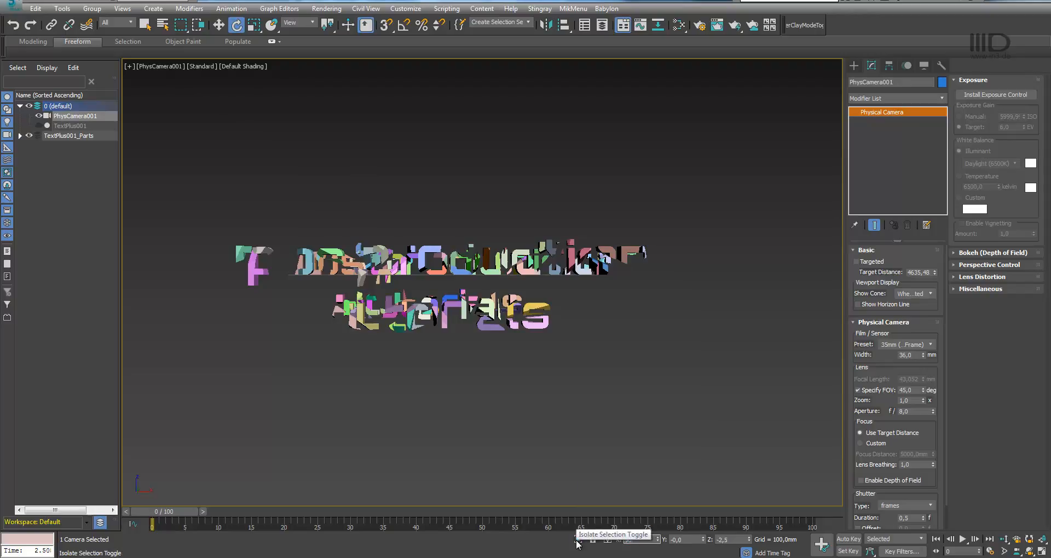
right_click(750, 540)
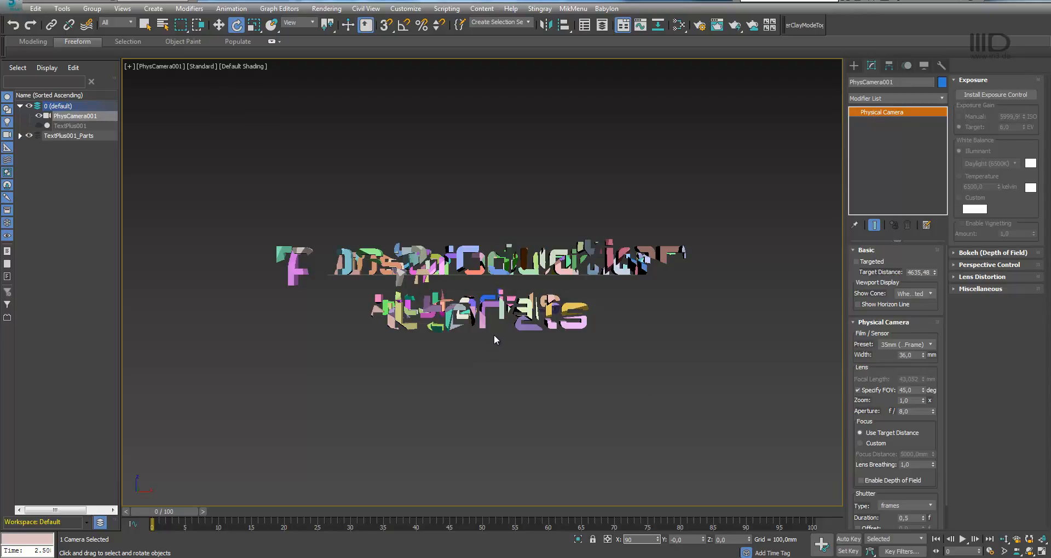
Draw a box about 1013 mm long, 302 mm wide and 242 mm high in the Perspective view, away from the text and camera.
key(p)
scroll(499, 235, down, 5)
alt+middle_drag(465, 294, 344, 339)
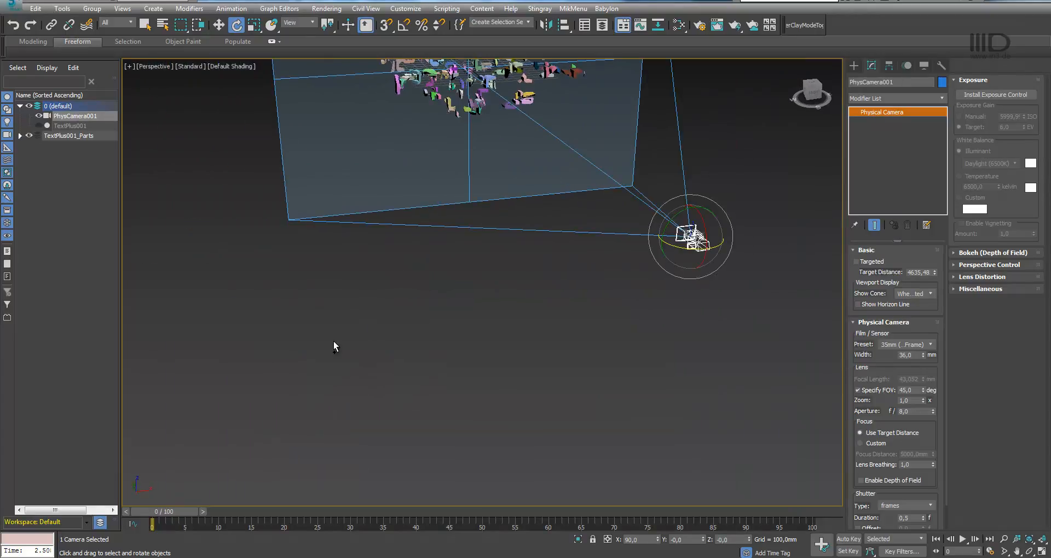
right_click(337, 325)
right_click(327, 328)
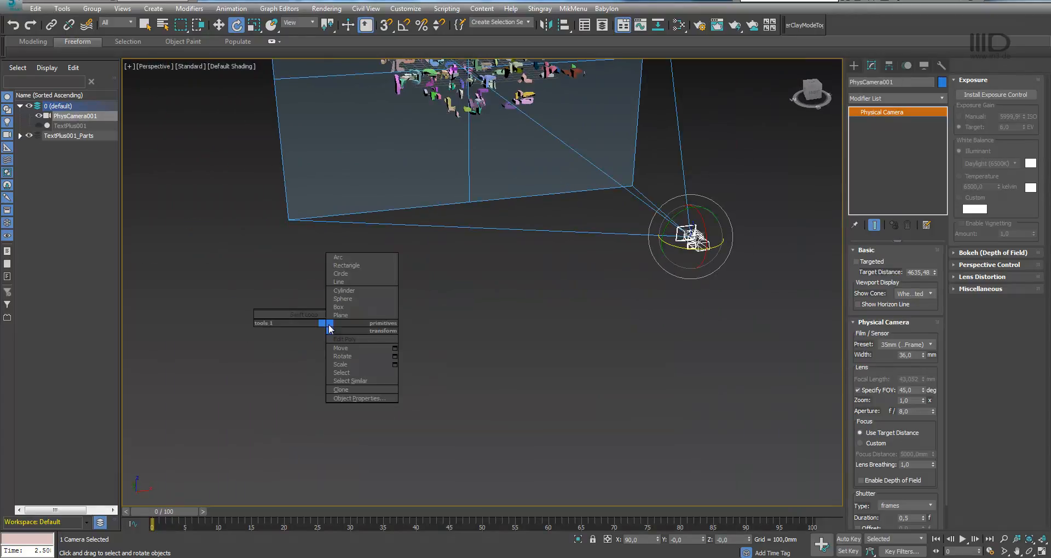
click(342, 307)
drag(239, 268, 167, 382)
click(228, 332)
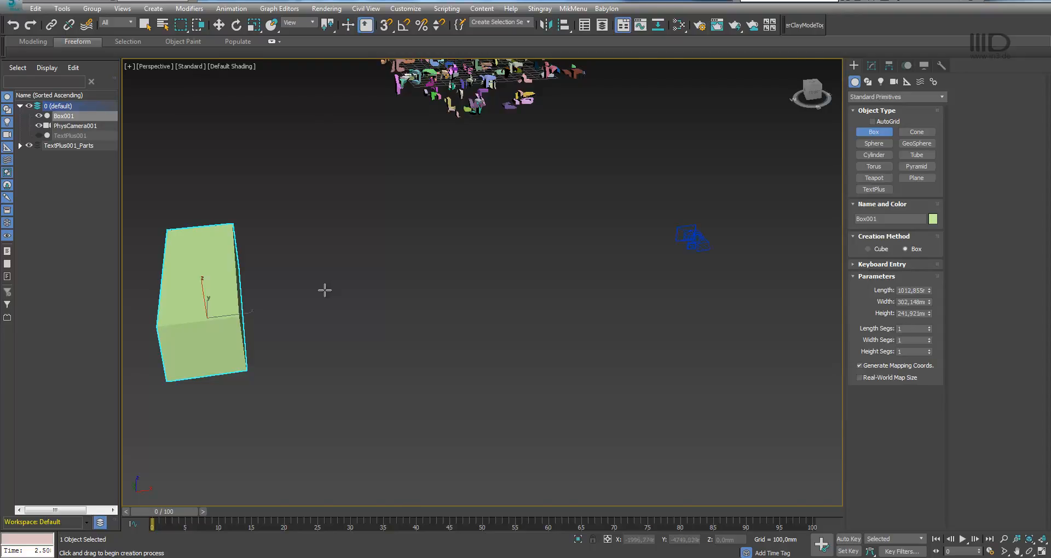
Compare how the box looks in the Orthographic and Perspective views.
key(u)
alt+middle_drag(405, 303, 483, 198)
middle_drag(431, 260, 403, 197)
alt+middle_drag(408, 248, 417, 244)
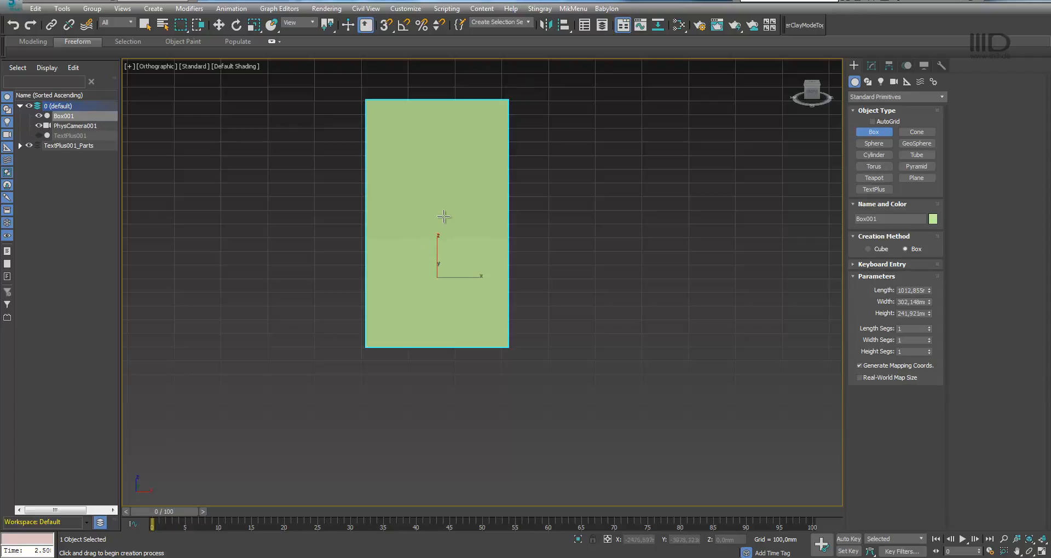
key(p)
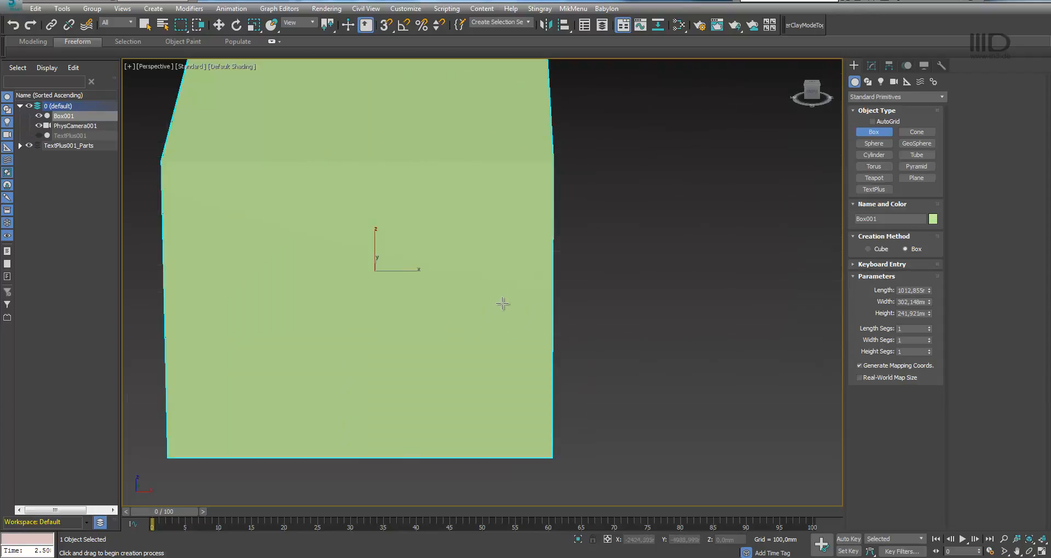
scroll(462, 255, down, 5)
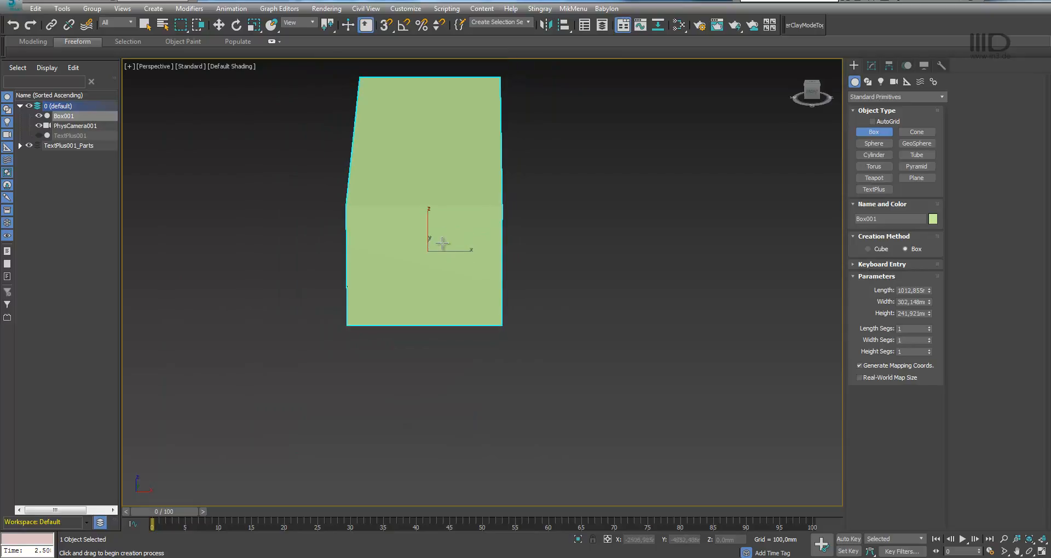
middle_drag(460, 278, 458, 283)
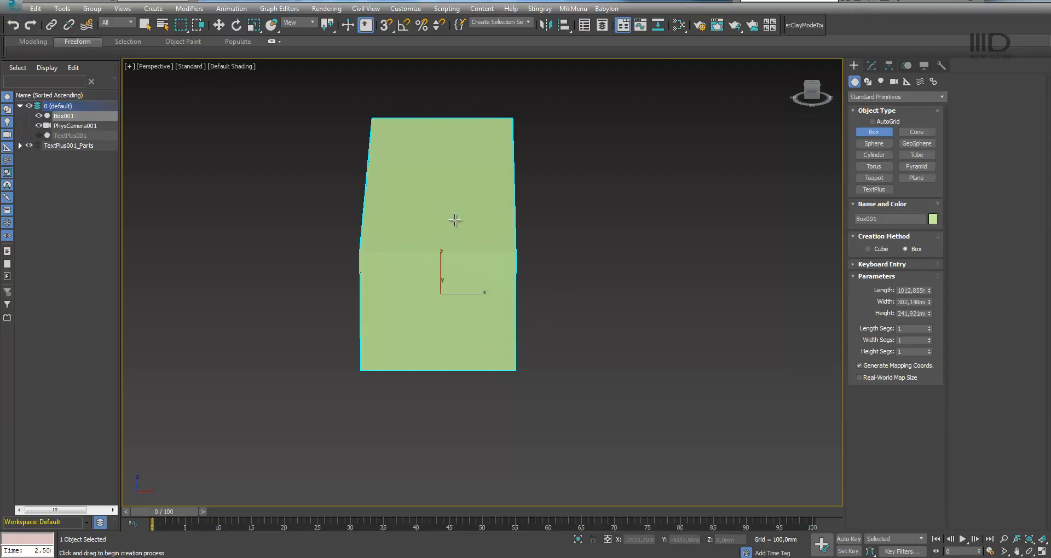
Delete the box, check the scattered fragments in perspective and return to the physical camera's view.
key(Delete)
key(z)
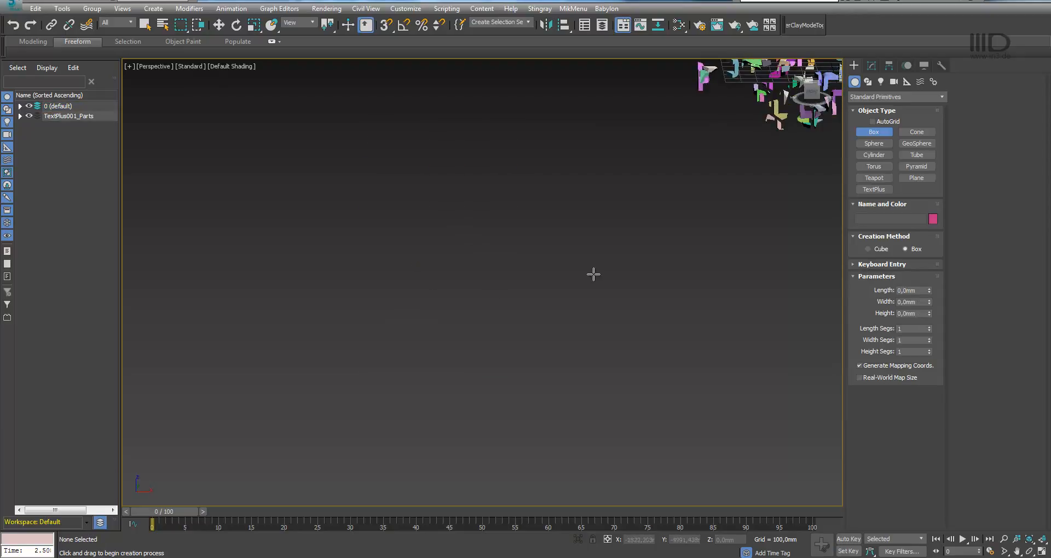
alt+middle_drag(508, 291, 513, 290)
middle_drag(516, 250, 483, 324)
scroll(469, 288, up, 3)
scroll(479, 273, up, 1)
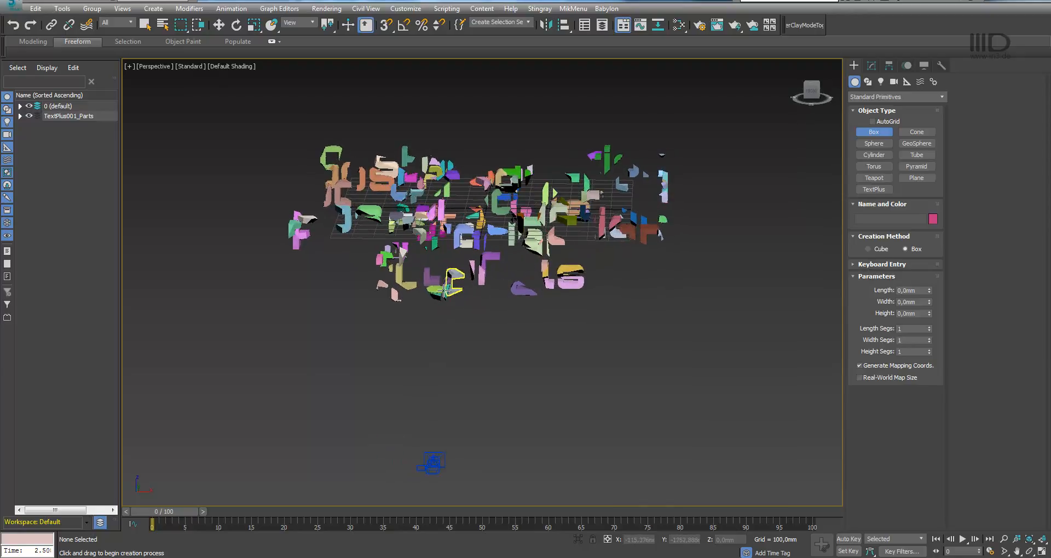
key(c)
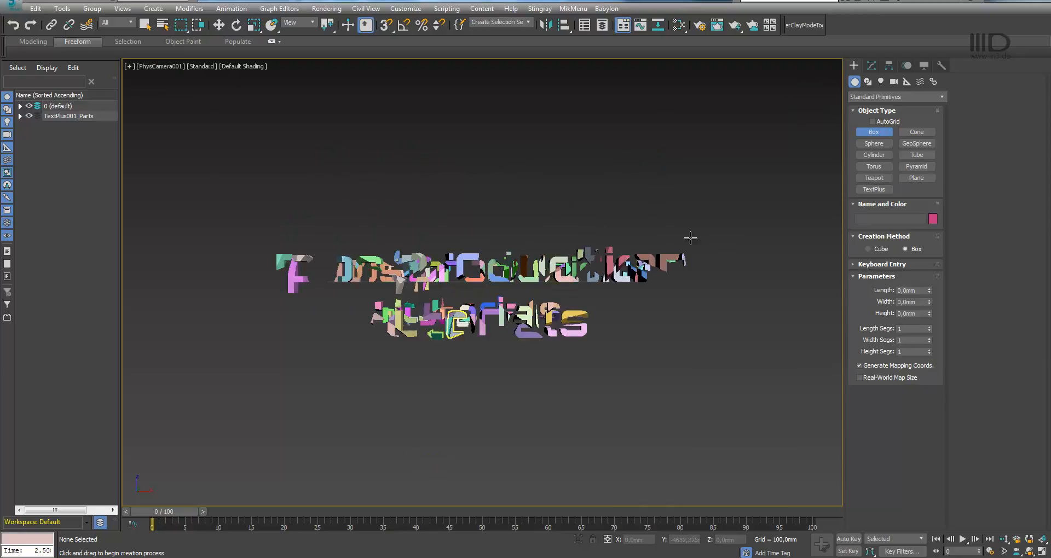
Select all the text fragments in the camera view and apply a Taper modifier to them.
key(e)
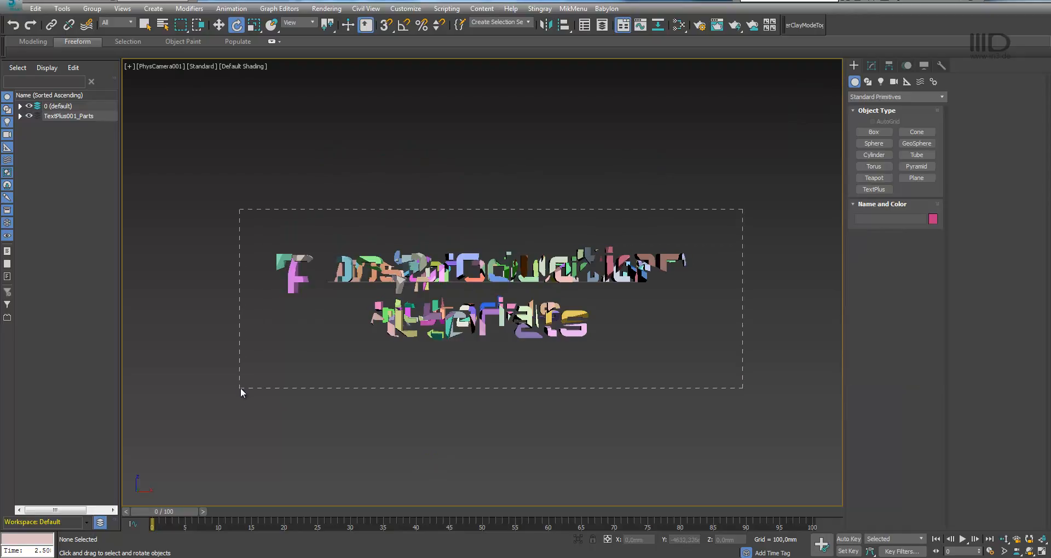
drag(241, 388, 241, 388)
click(871, 66)
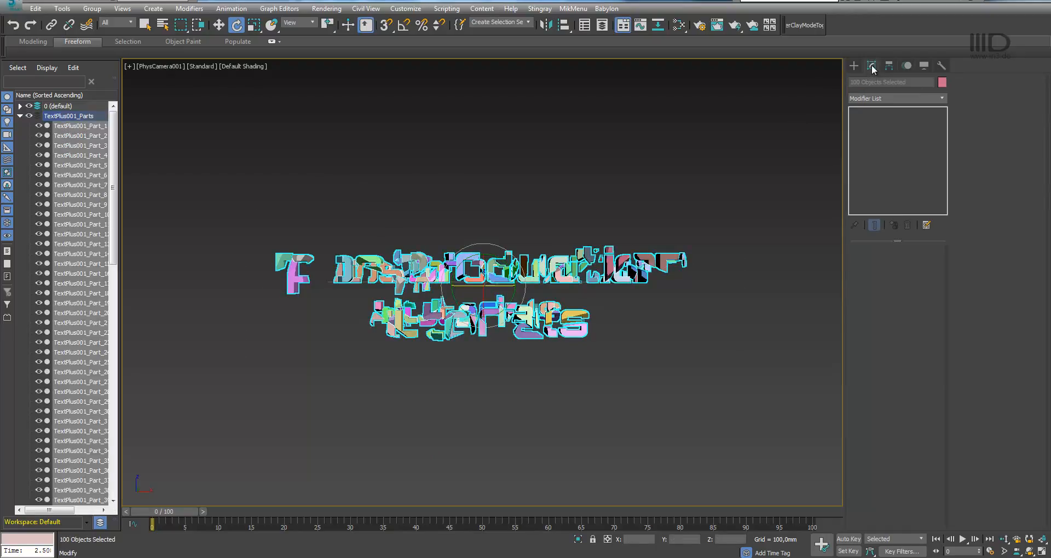
click(893, 98)
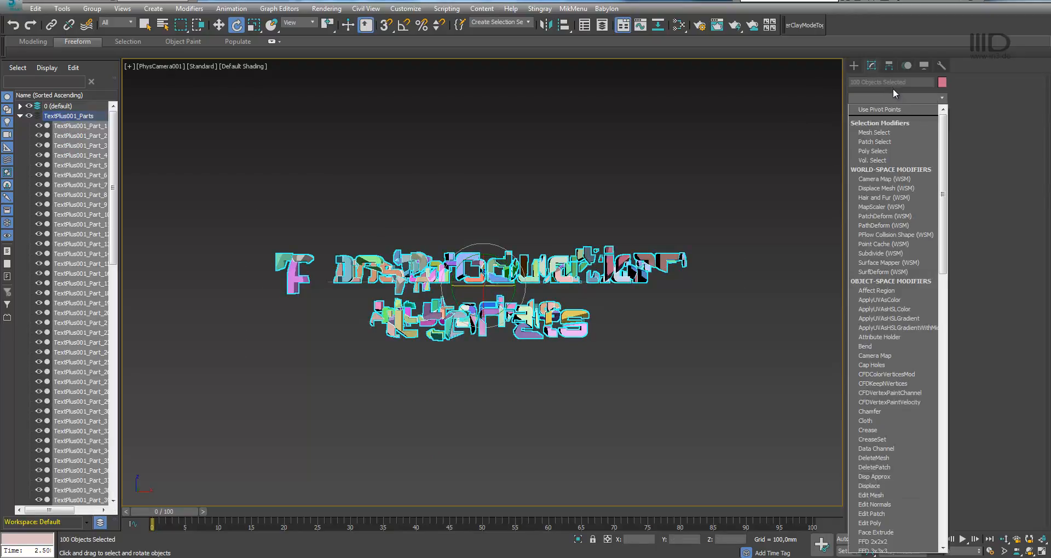
key(t)
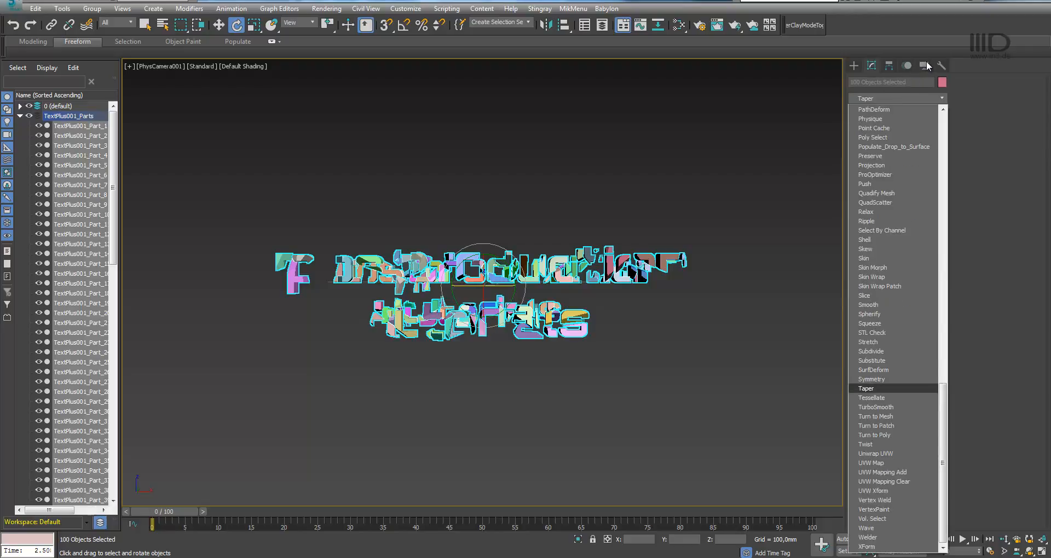
key(Return)
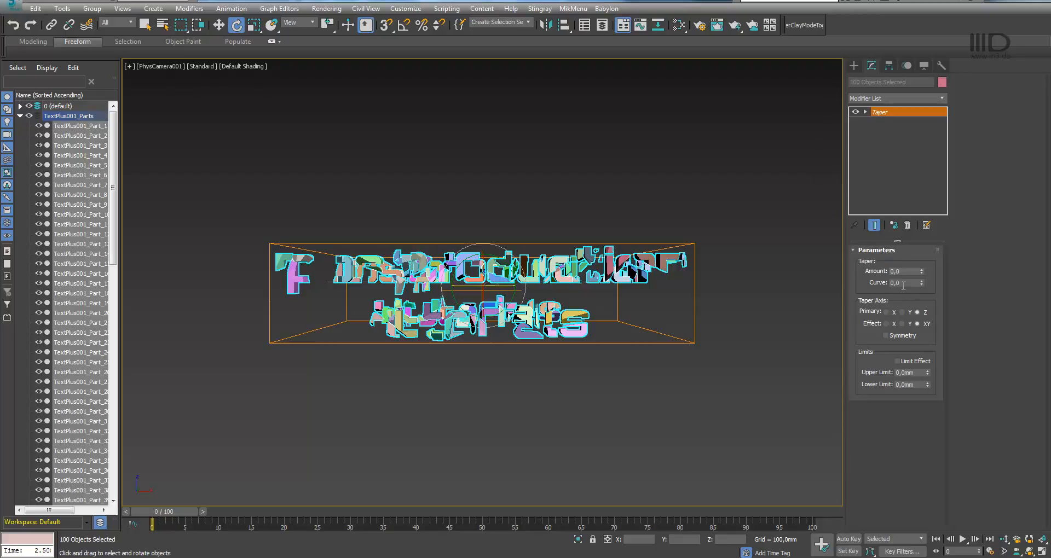
Taper the fragments along the primary Y axis with XZ effect and an amount of 0.446.
drag(922, 270, 927, 260)
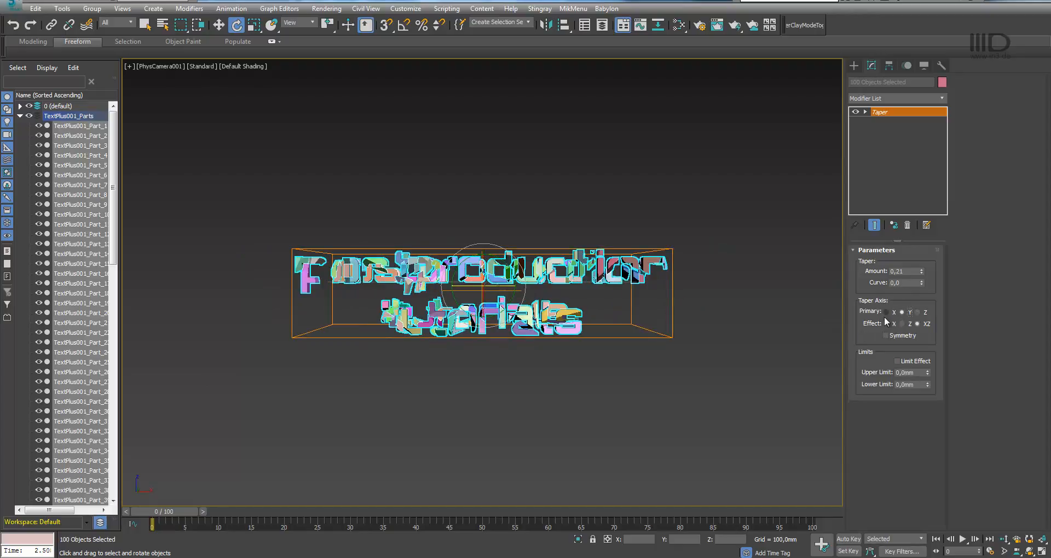
drag(921, 273, 924, 258)
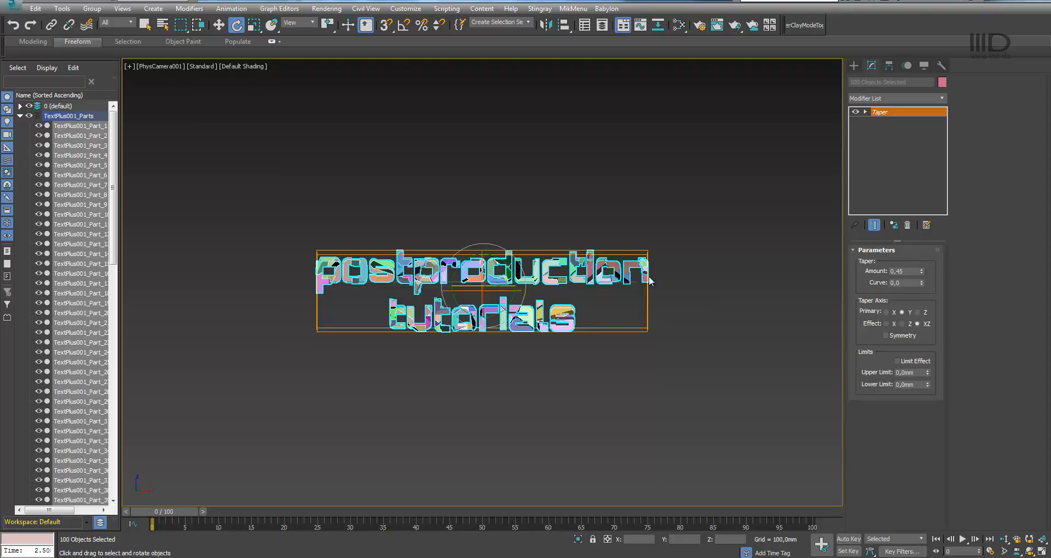
drag(923, 271, 929, 272)
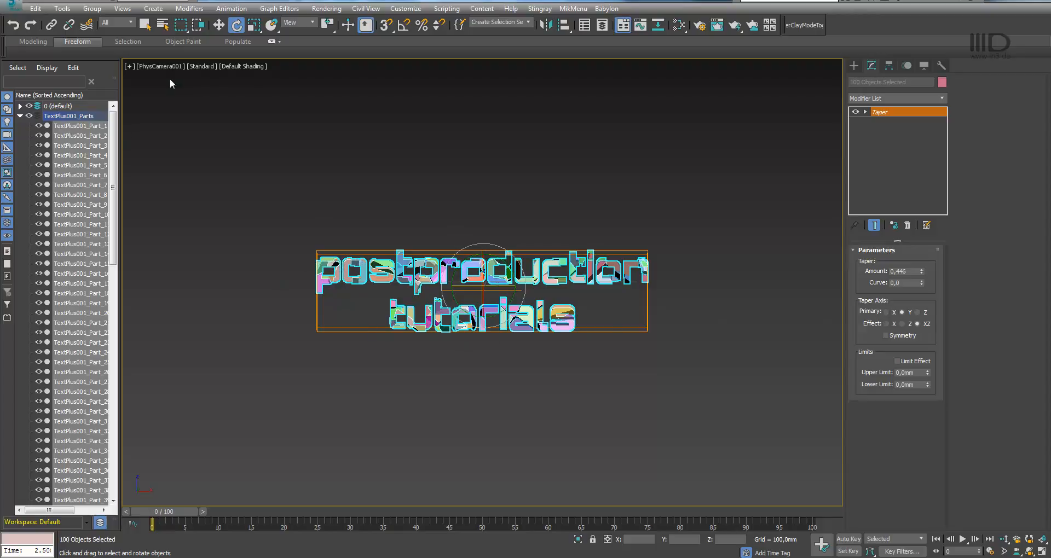
Select the physical camera and set its absolute Z position to -45 mm with the Move Transform Type-In.
click(155, 67)
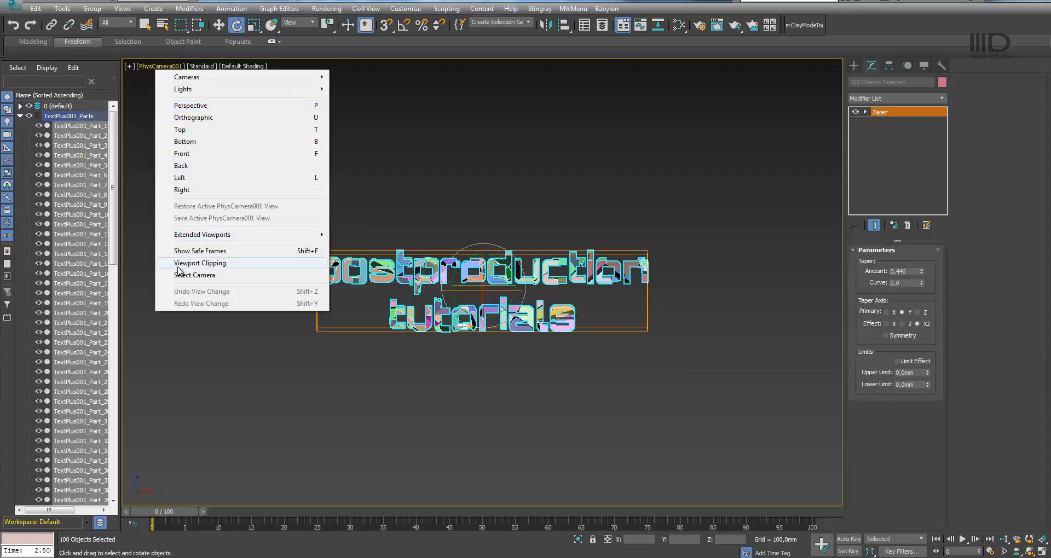
click(184, 276)
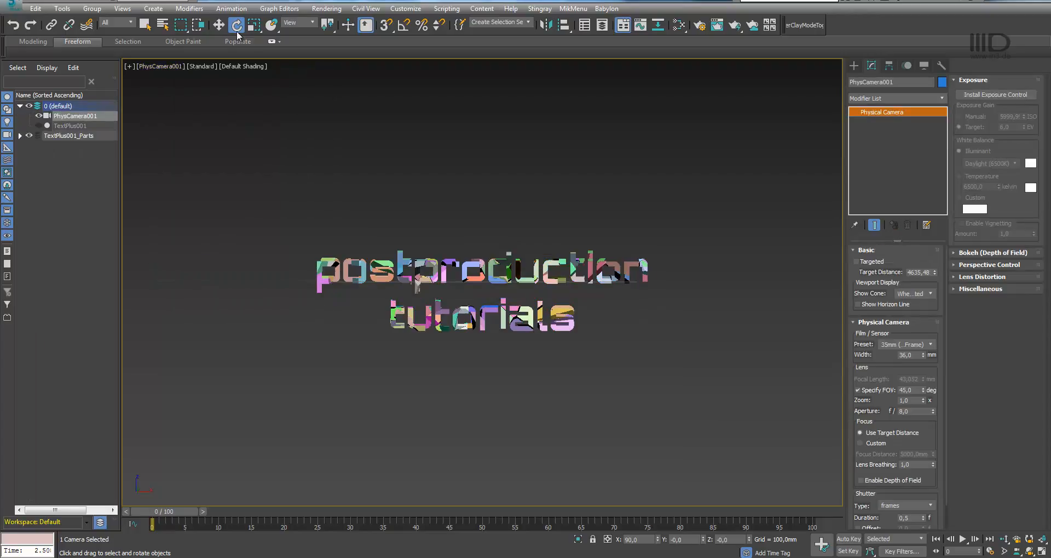
right_click(219, 26)
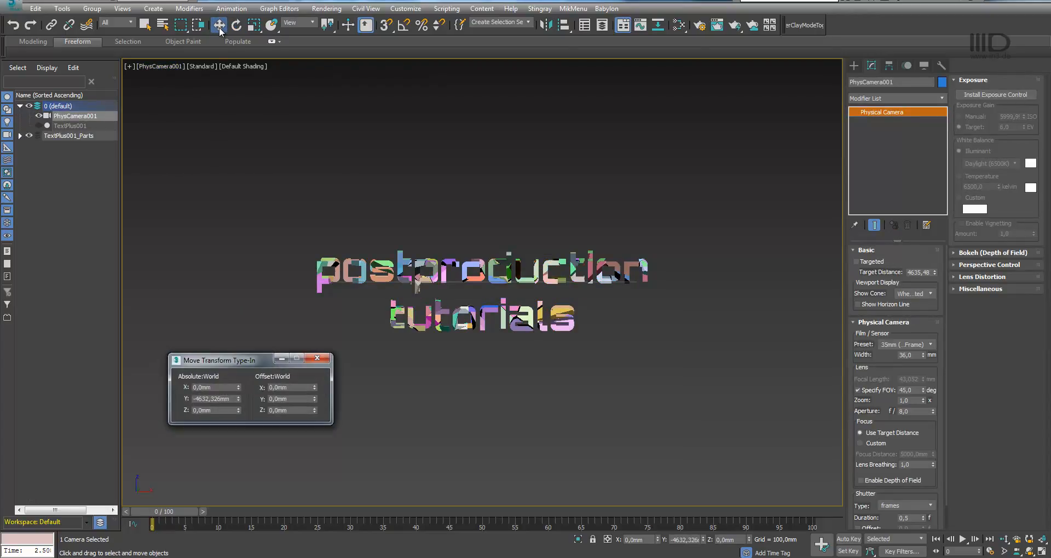
drag(231, 362, 263, 358)
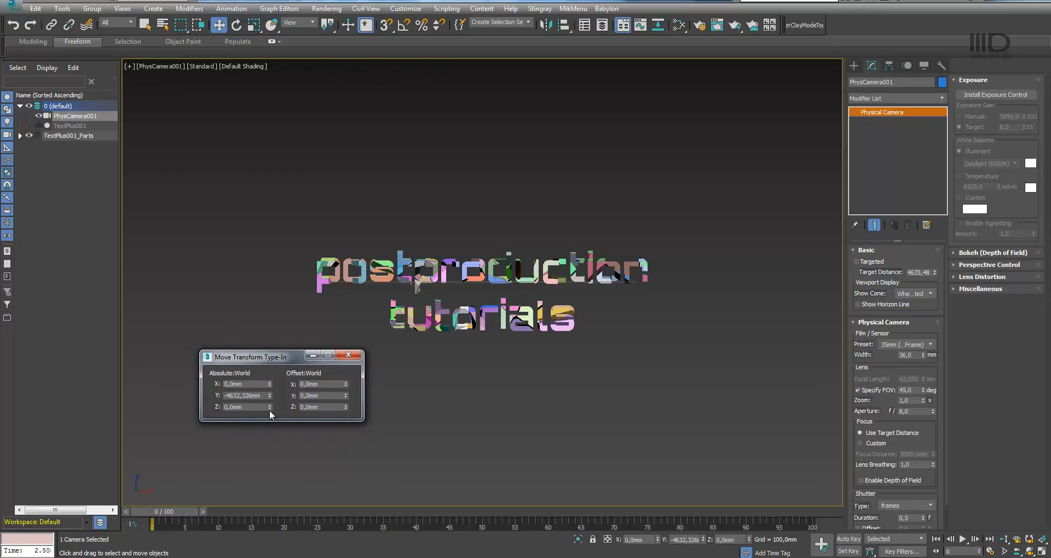
drag(269, 408, 287, 434)
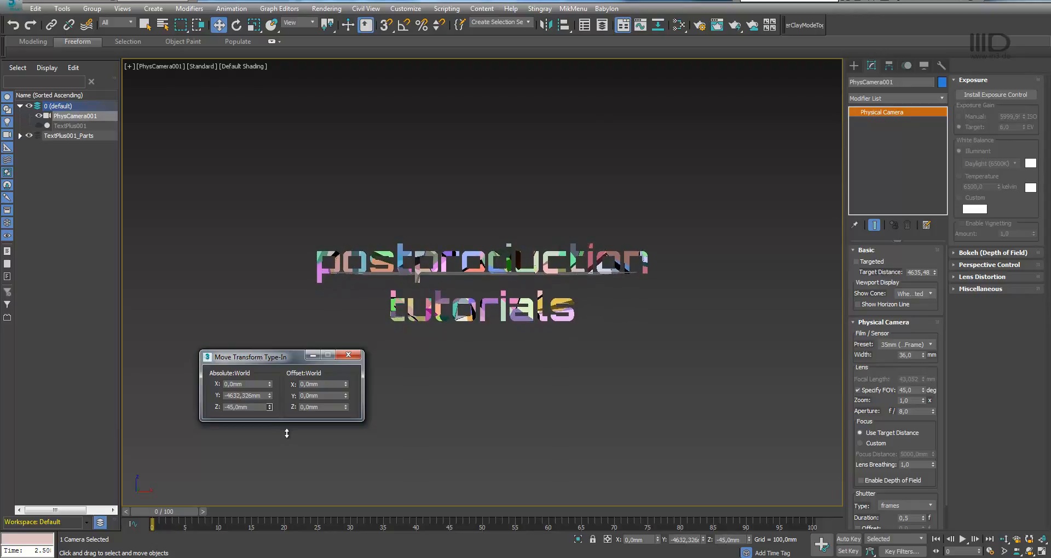
click(347, 356)
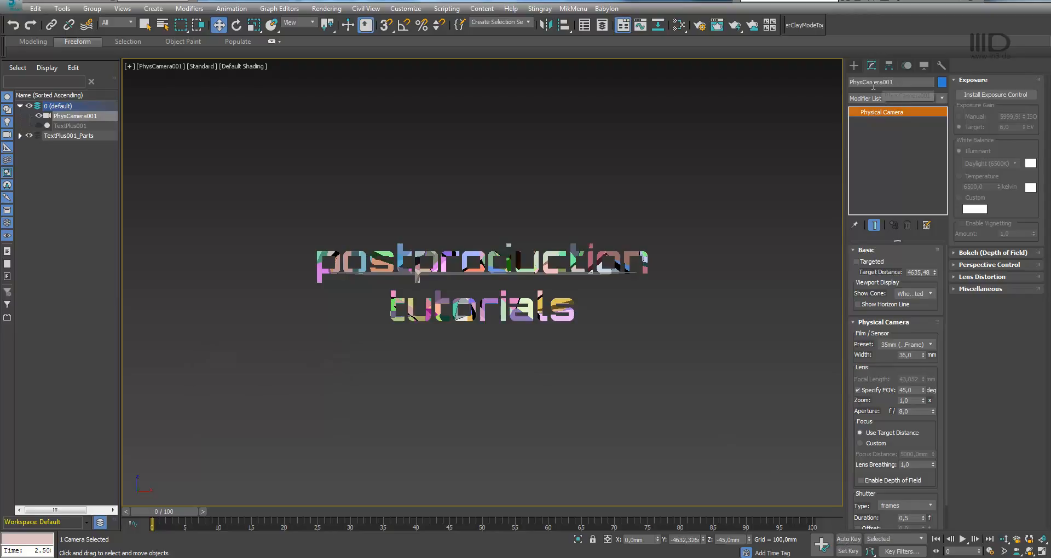
Turn on Auto Key and, at frame 80, orbit and dolly the camera to key an off-axis view of the fragments.
click(849, 539)
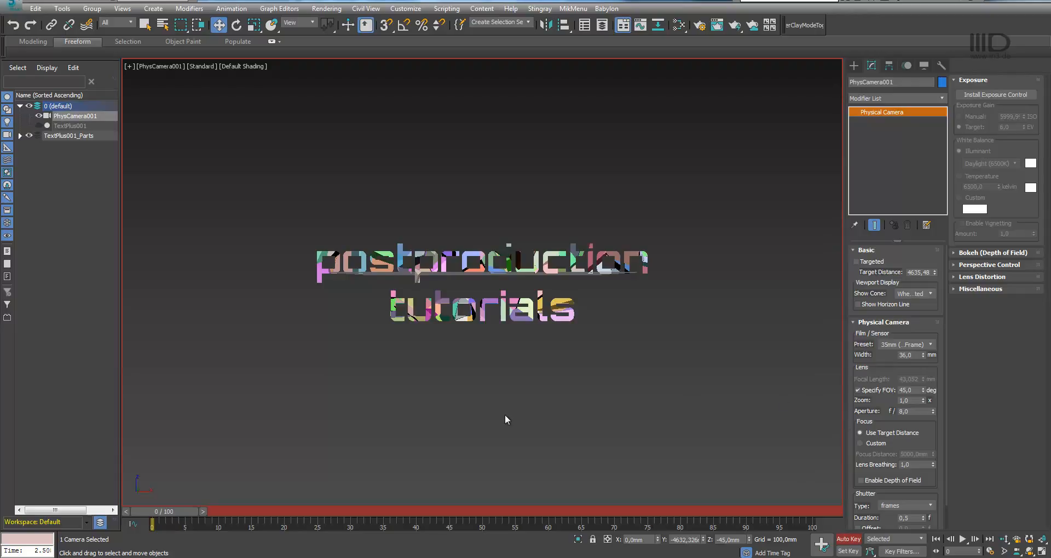
drag(175, 511, 684, 515)
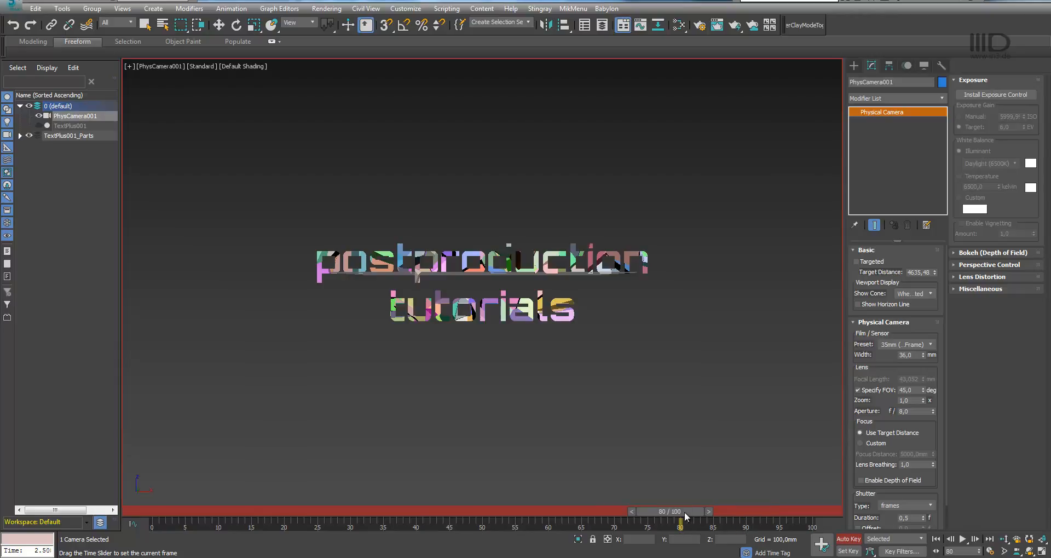
key(w)
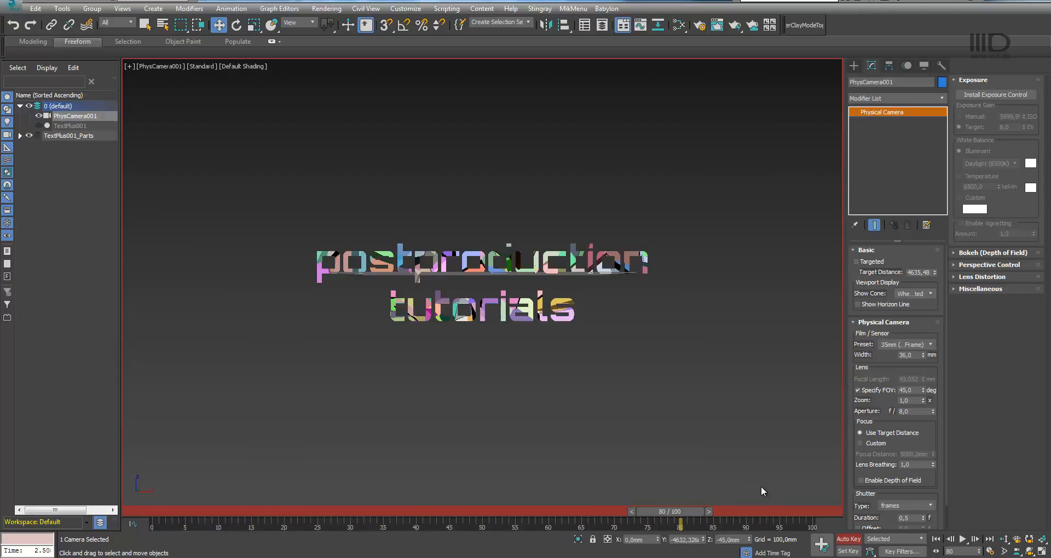
click(1031, 552)
drag(455, 307, 564, 345)
click(1003, 540)
drag(485, 300, 446, 316)
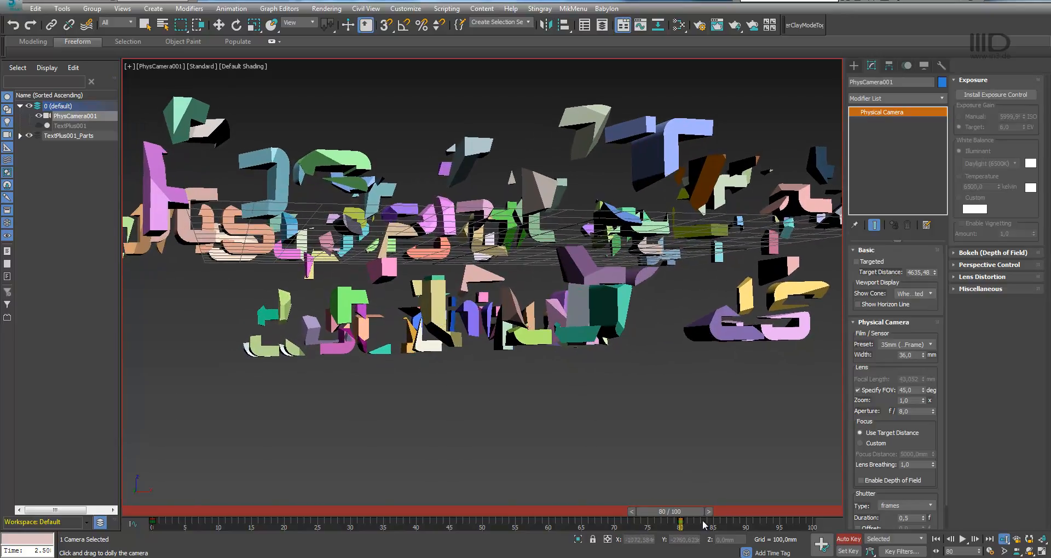
Move the camera's frame 0 key to frame 100, and key a closer dollied-in camera view at frame 89.
mouse_move(680, 514)
mouse_down()
mouse_move(253, 511)
mouse_move(810, 512)
mouse_move(663, 513)
mouse_up()
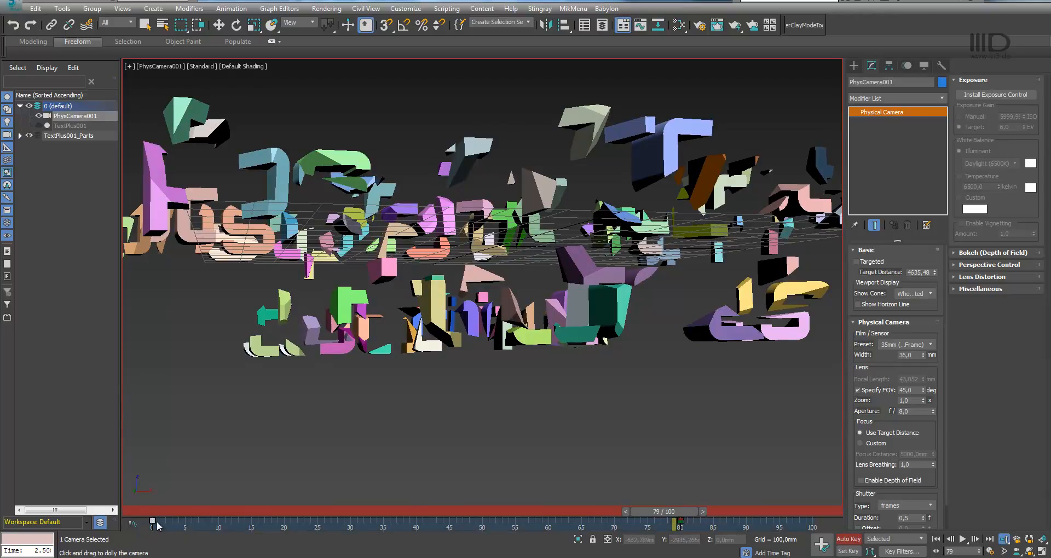
drag(154, 521, 810, 529)
drag(678, 515, 747, 510)
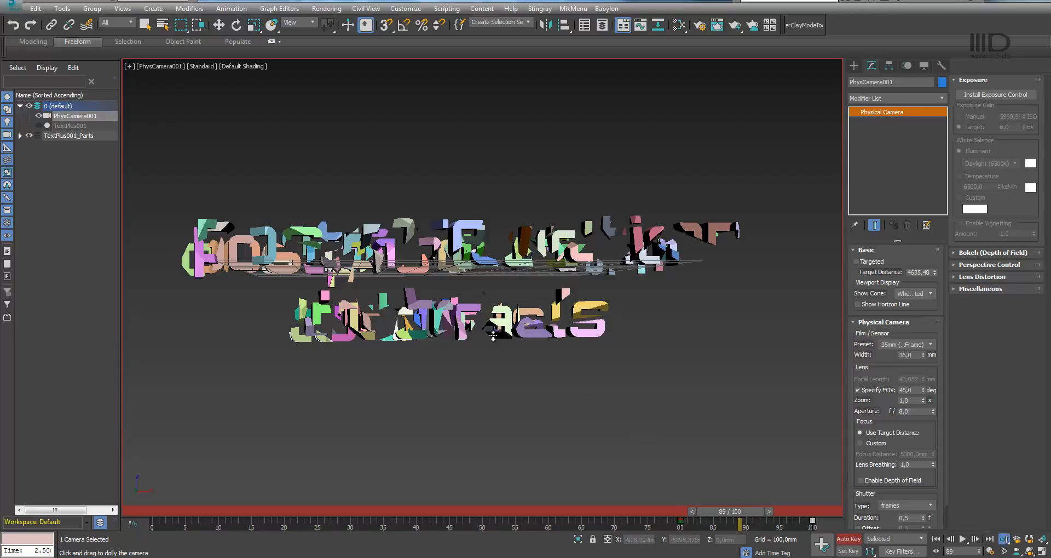
scroll(491, 336, up, 3)
scroll(454, 344, up, 5)
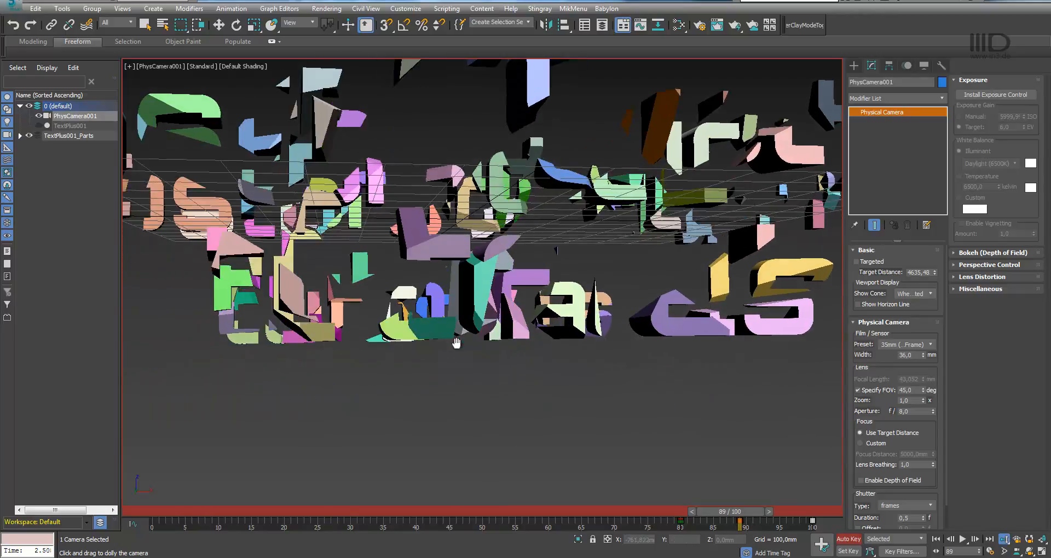
scroll(455, 344, down, 2)
At frame 59, dolly the camera in among the fragments and orbit and pan it to key a new angle.
drag(734, 516, 538, 512)
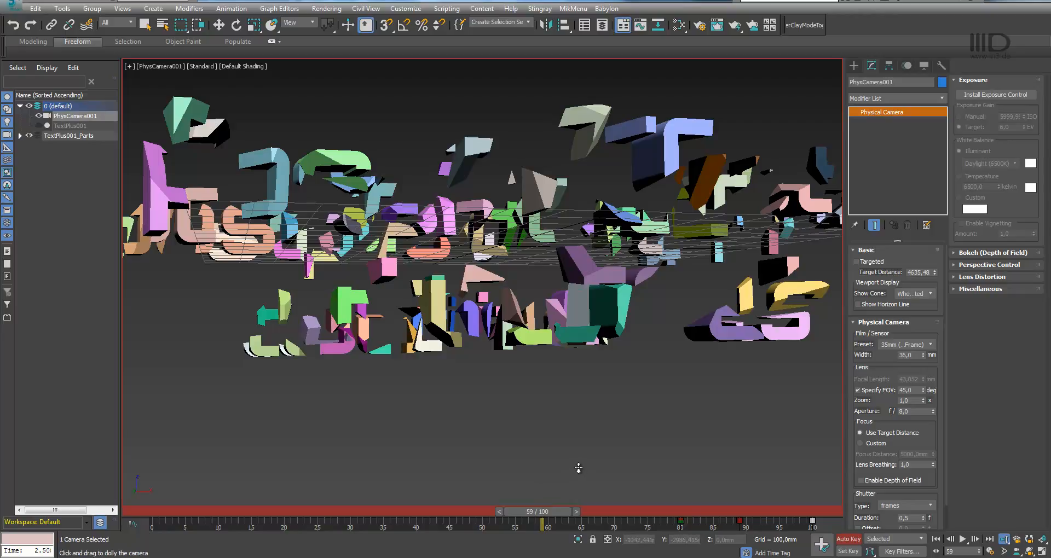
scroll(461, 334, up, 4)
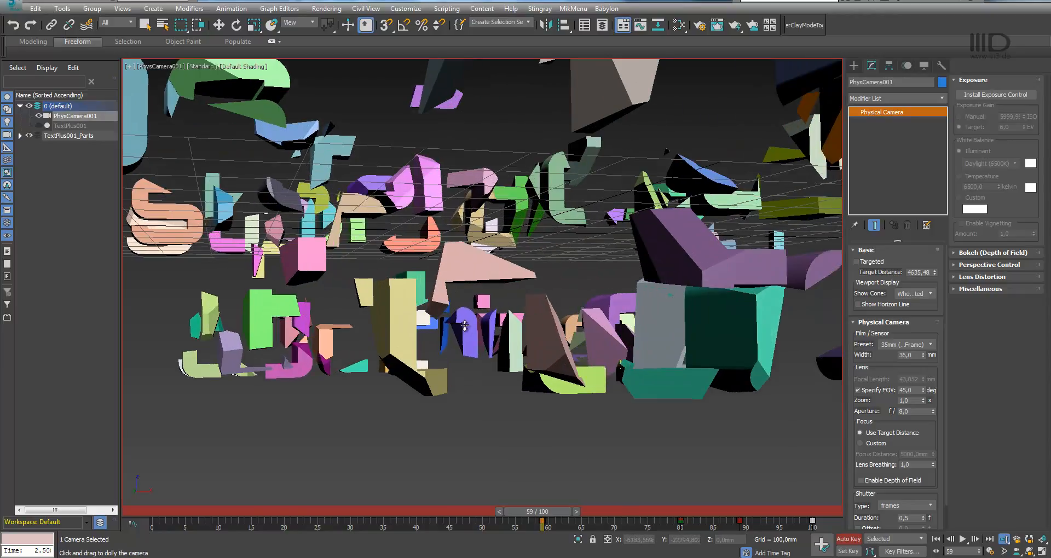
key(ctrl+r)
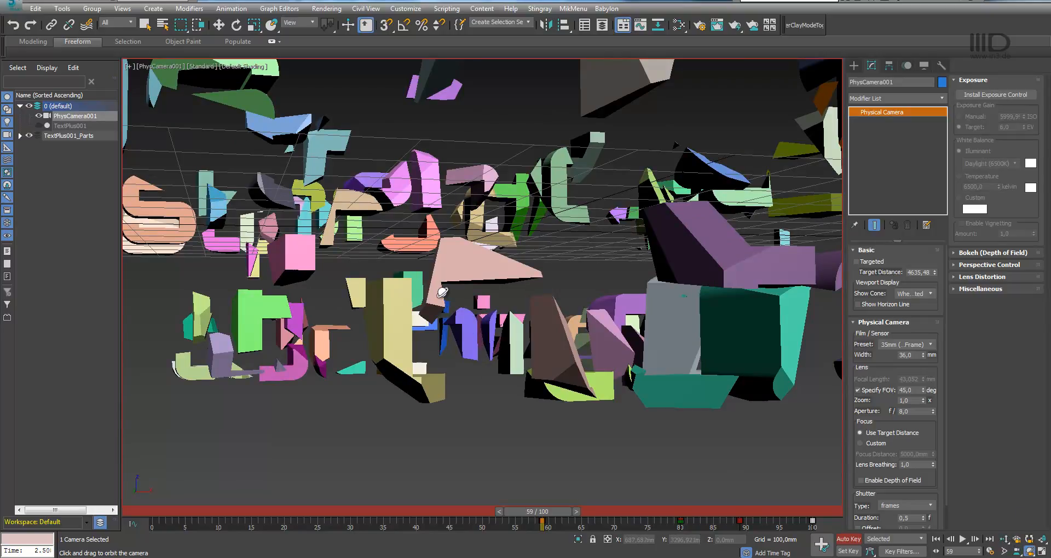
drag(448, 277, 461, 277)
middle_drag(660, 270, 522, 273)
drag(434, 268, 500, 273)
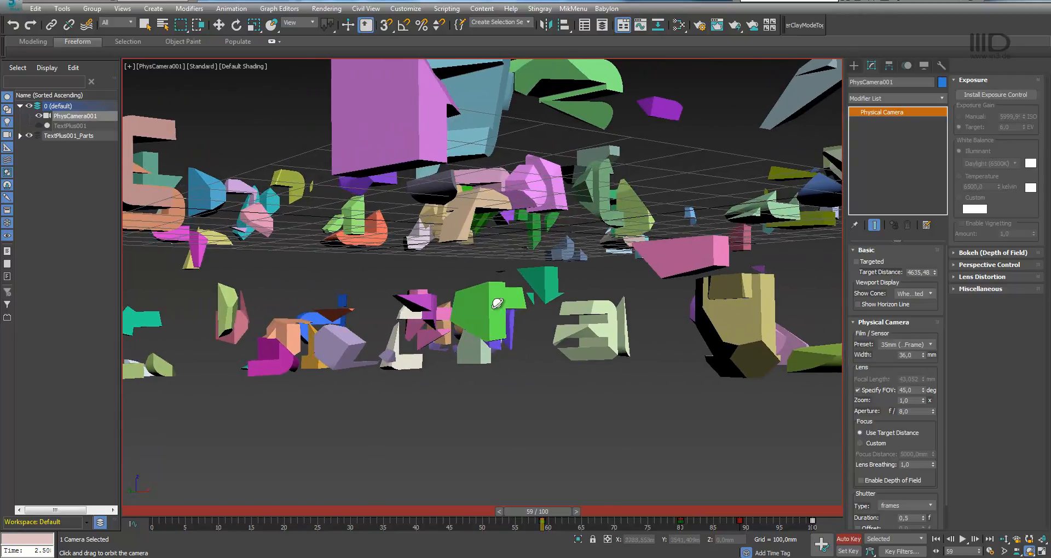
At frame 37, orbit, pan and dolly the camera deeper into the fragments to key a close side view.
click(403, 512)
drag(405, 344, 602, 323)
middle_drag(603, 323, 386, 294)
key(alt+z)
drag(470, 307, 392, 284)
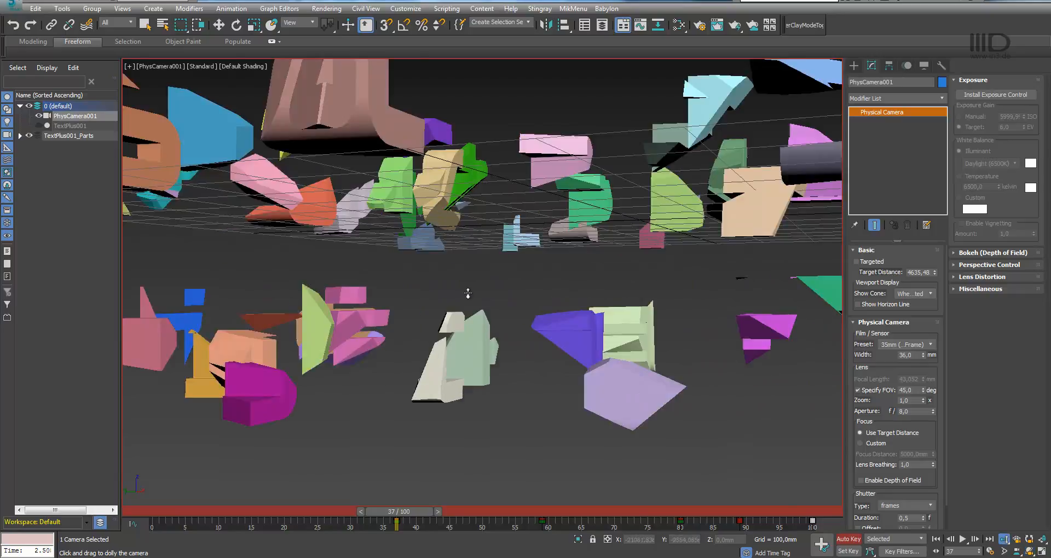
middle_drag(383, 282, 403, 294)
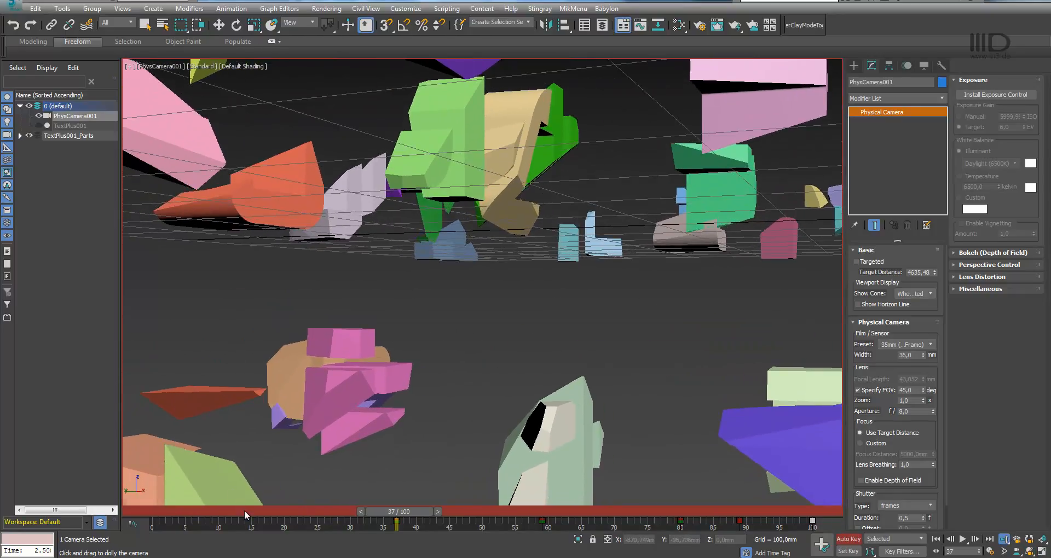
At frame 12, dolly and orbit the camera to key a close-up of a few large fragments.
click(244, 511)
mouse_move(446, 352)
mouse_down()
mouse_move(461, 338)
mouse_move(451, 338)
mouse_up()
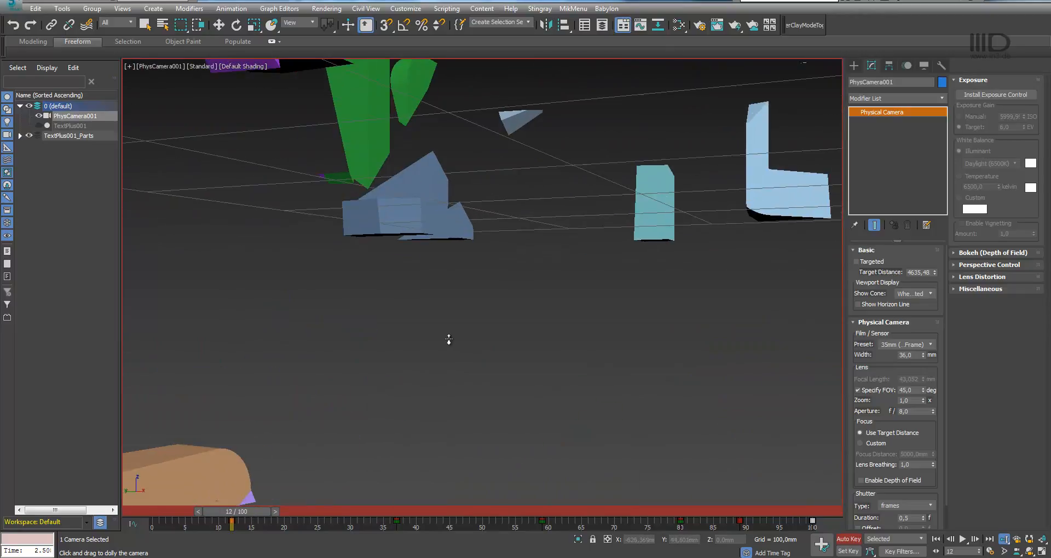
alt+middle_drag(445, 342, 499, 297)
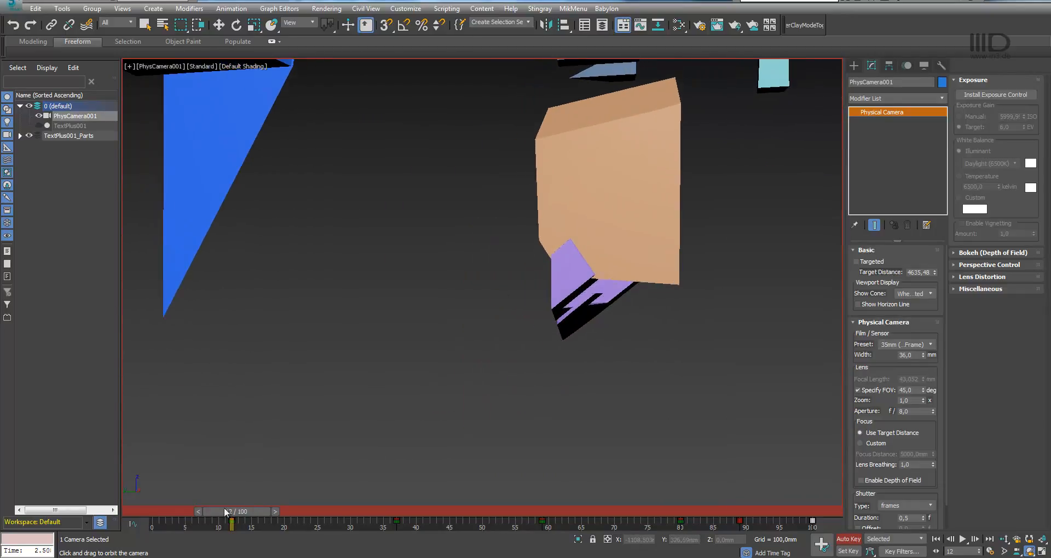
At frame 0, reposition the camera with dolly, pan and orbit to key a tilted opening view among the fragments.
drag(238, 515, 170, 515)
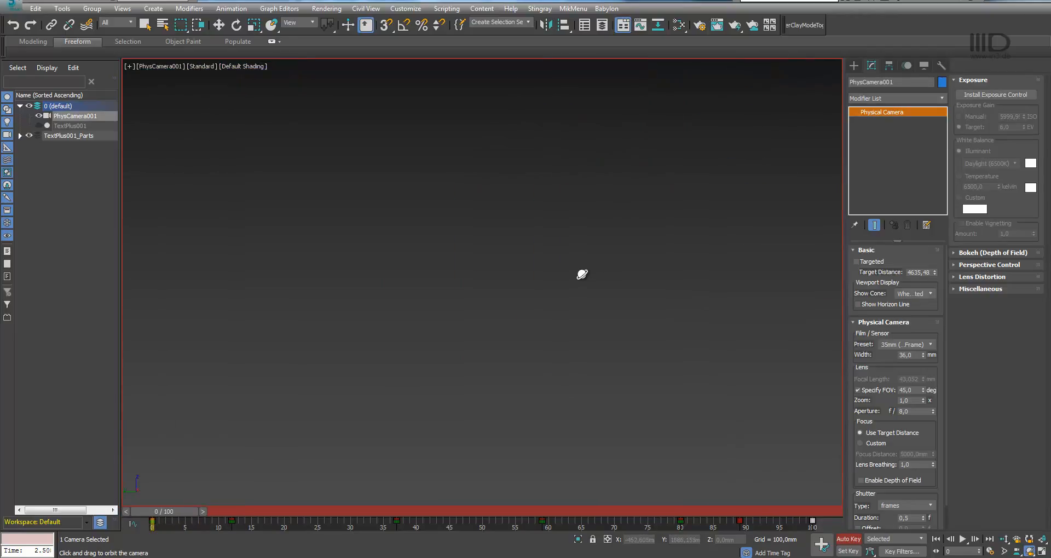
key(alt+z)
drag(548, 281, 569, 314)
middle_drag(690, 272, 415, 329)
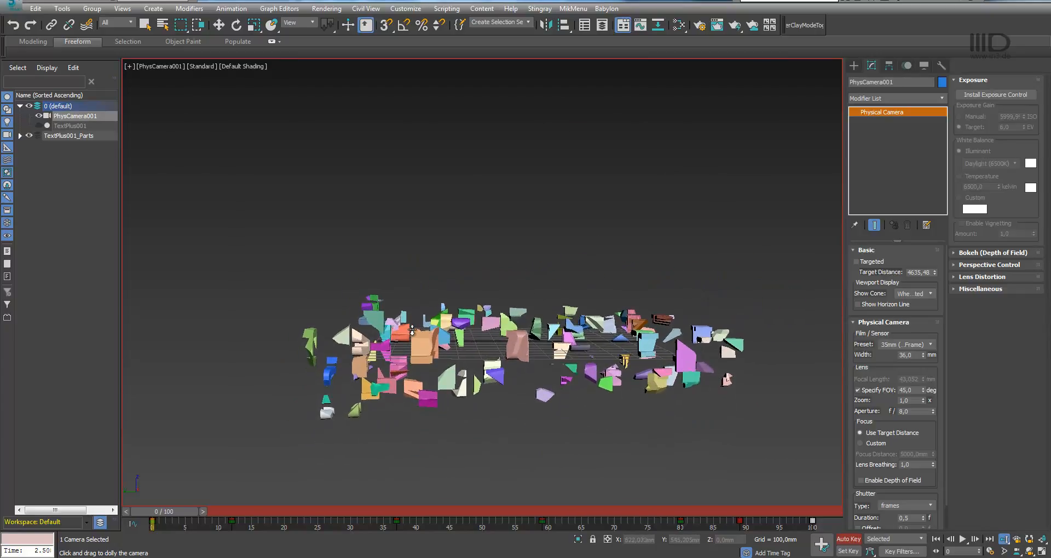
key(ctrl+r)
drag(416, 344, 438, 319)
key(alt+z)
middle_drag(425, 400, 447, 328)
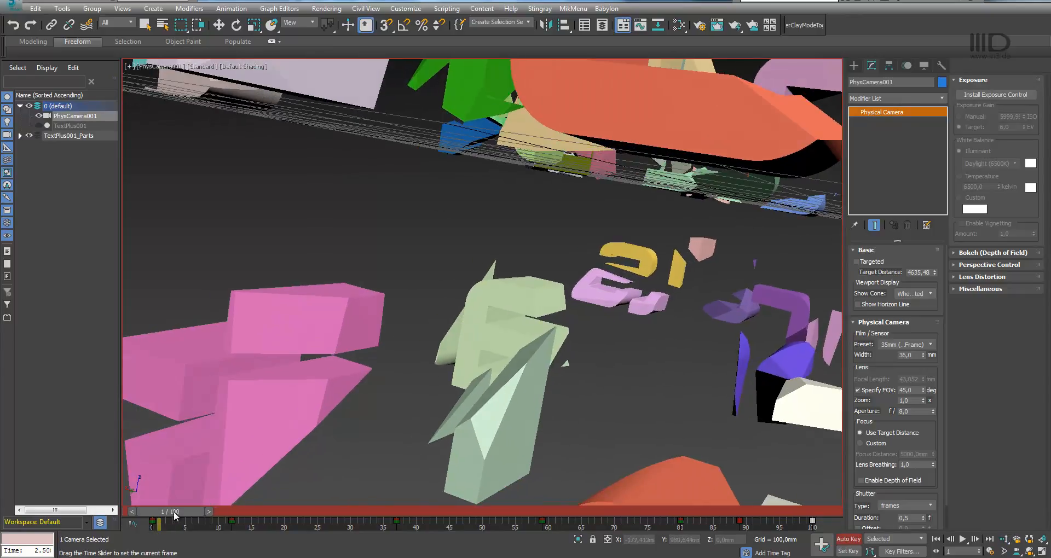
Scrub the camera animation through to frame 100 and turn off Auto Key.
drag(173, 511, 811, 505)
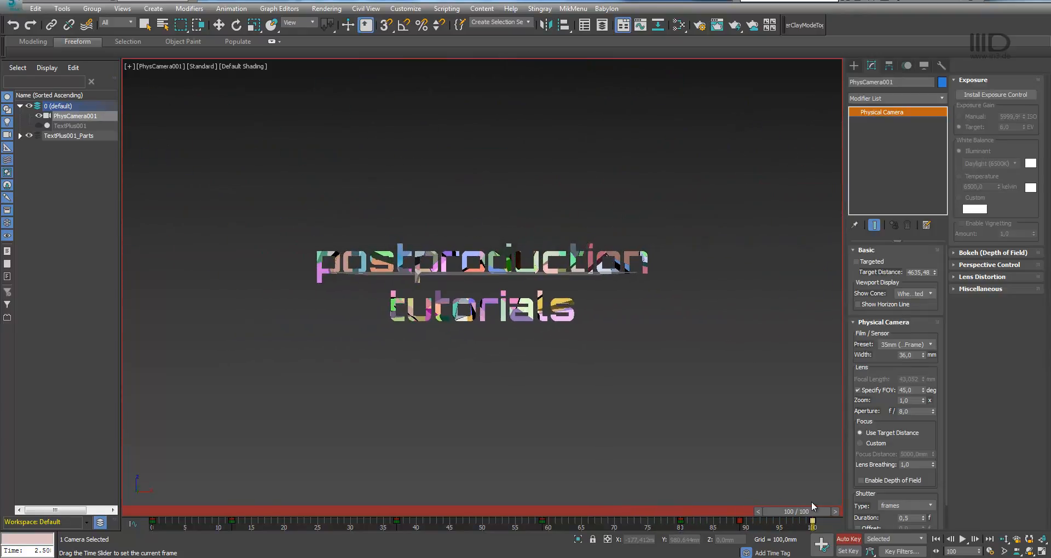
key(alt+z)
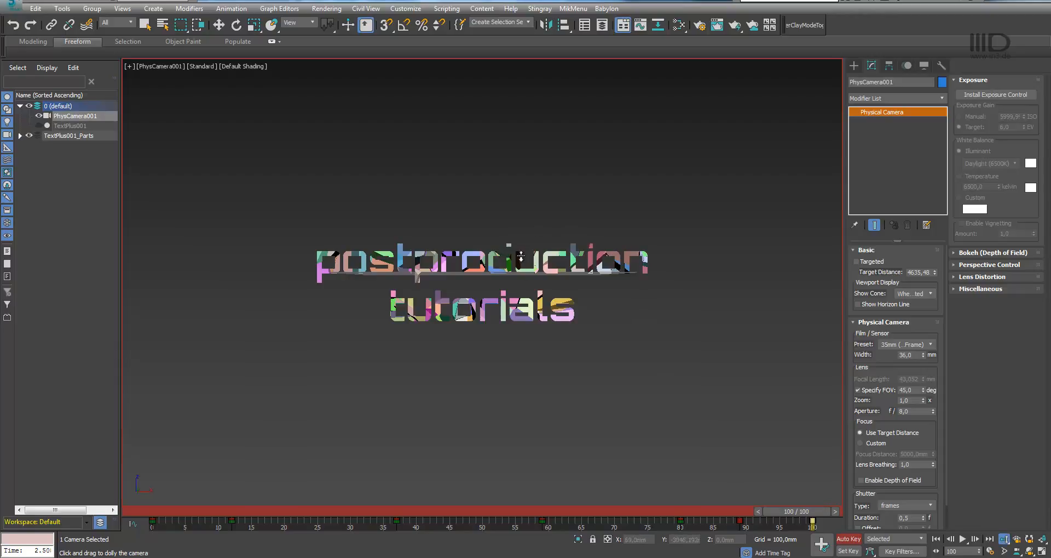
click(848, 539)
key(w)
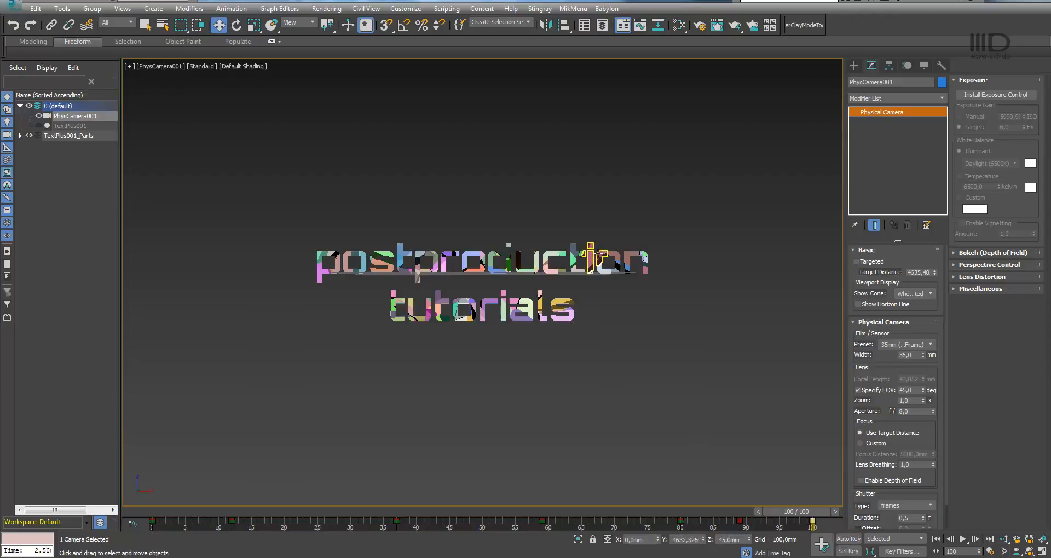
Isolate one fragment of the letter d, examine its tapered shape in an orthographic view, and exit isolation.
click(507, 251)
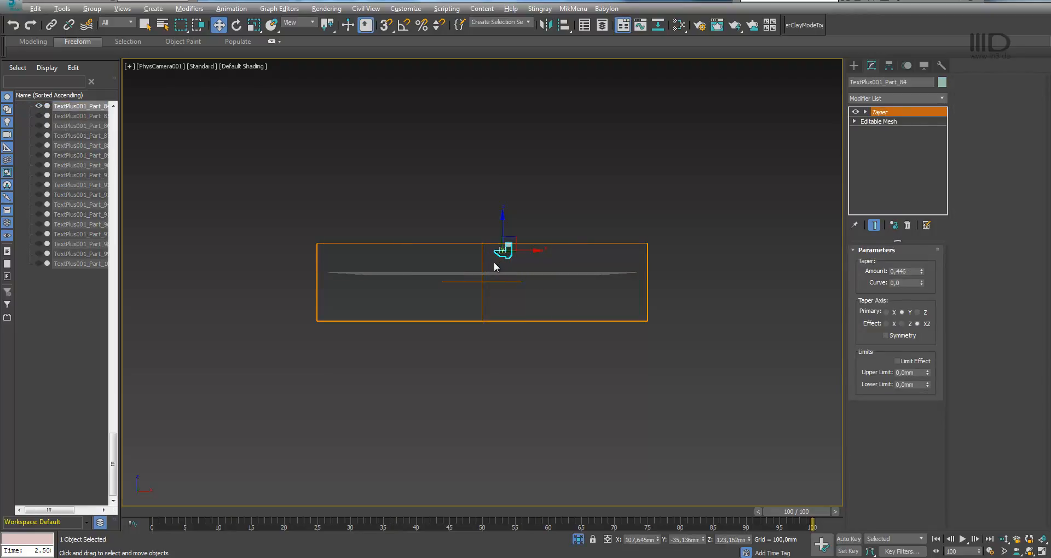
key(u)
scroll(526, 222, up, 2)
scroll(526, 222, up, 8)
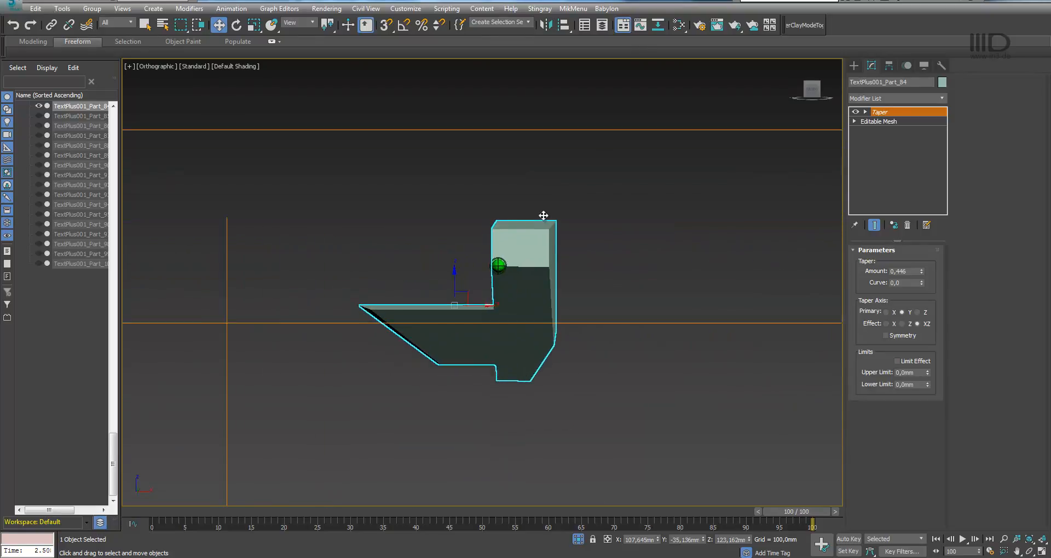
alt+middle_drag(499, 272, 519, 293)
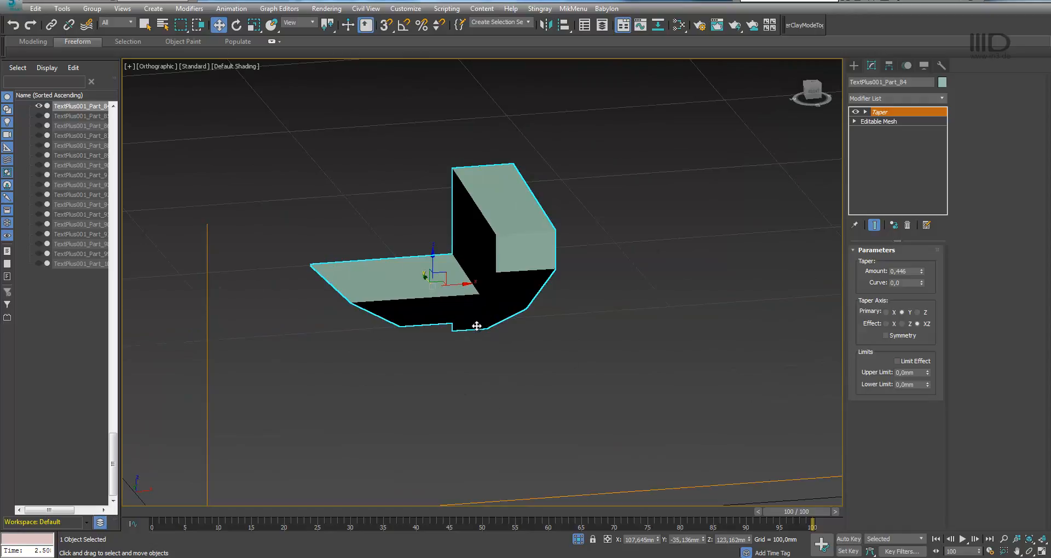
click(579, 540)
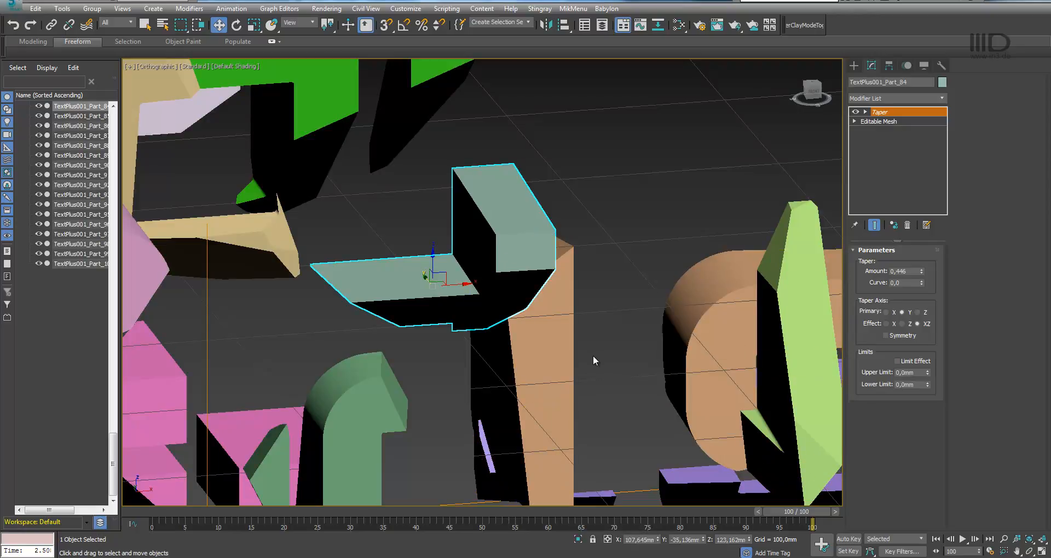
Create a Physical Material in the Slate Material Editor and assign it to all text fragments, leaving the camera out of the selection.
key(m)
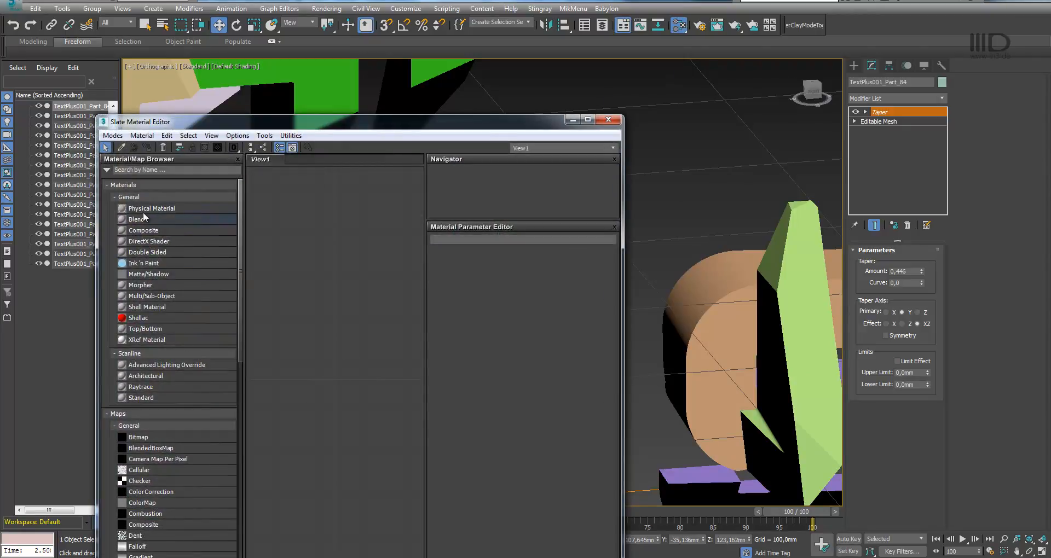
drag(152, 207, 311, 254)
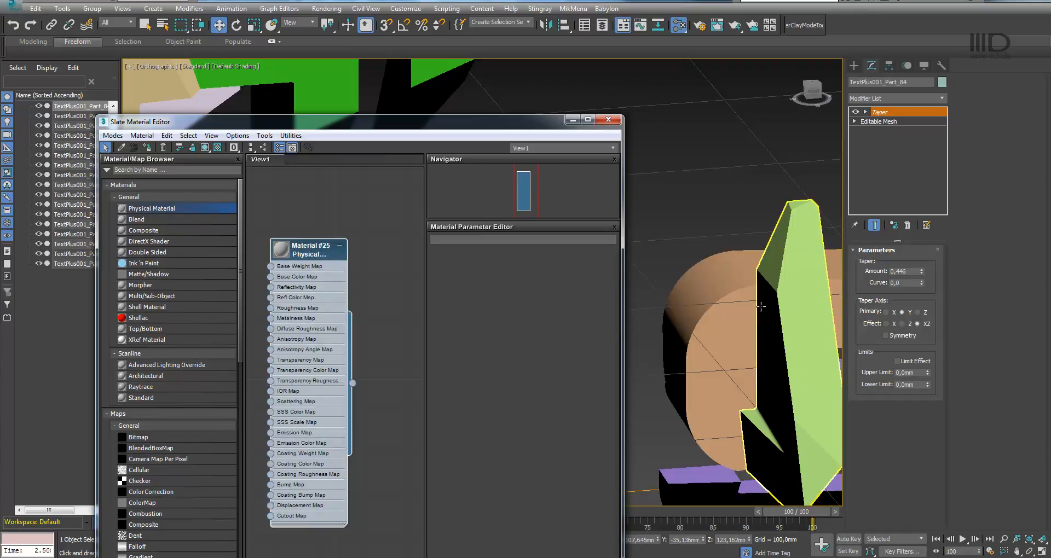
click(780, 291)
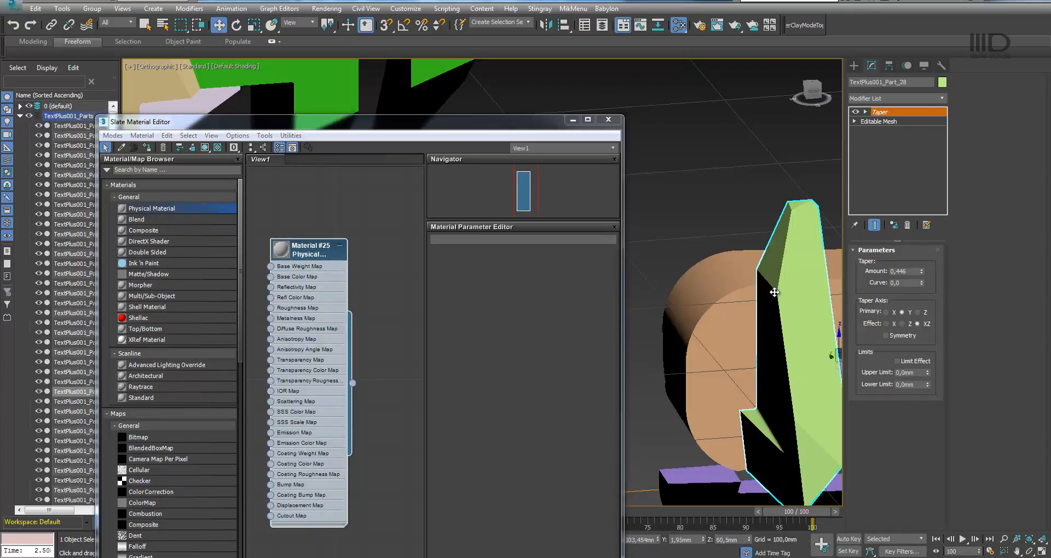
key(ctrl+a)
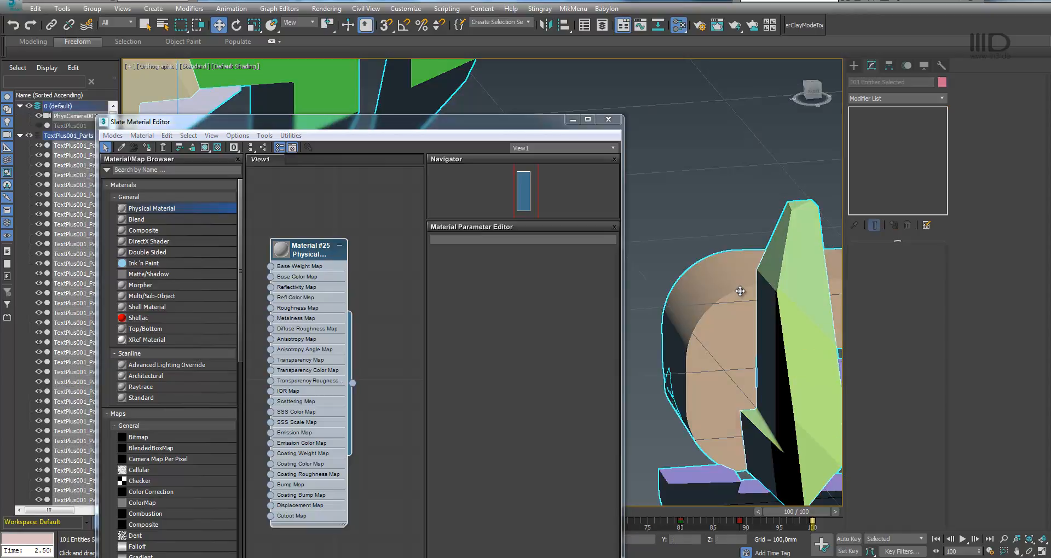
ctrl+click(65, 117)
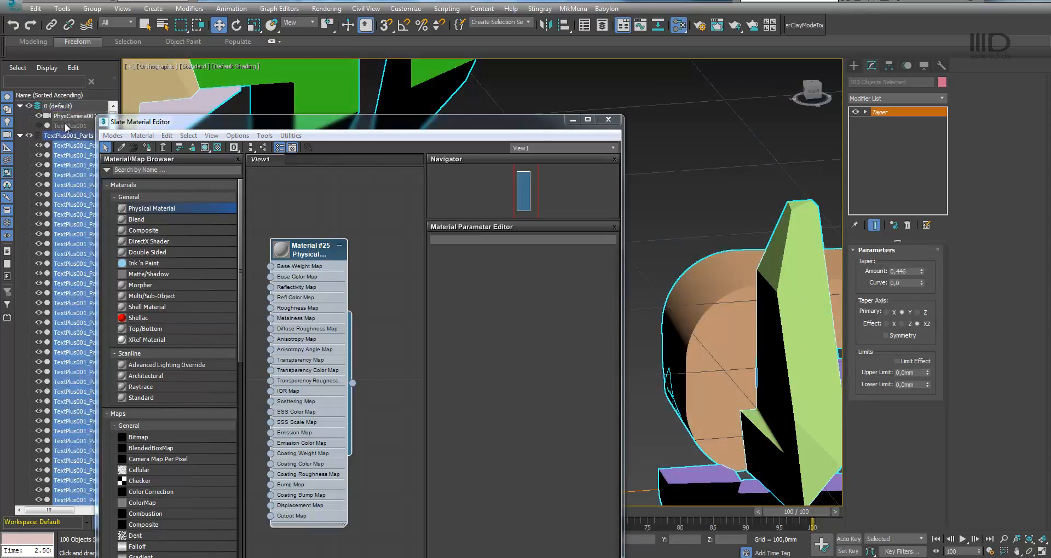
click(311, 253)
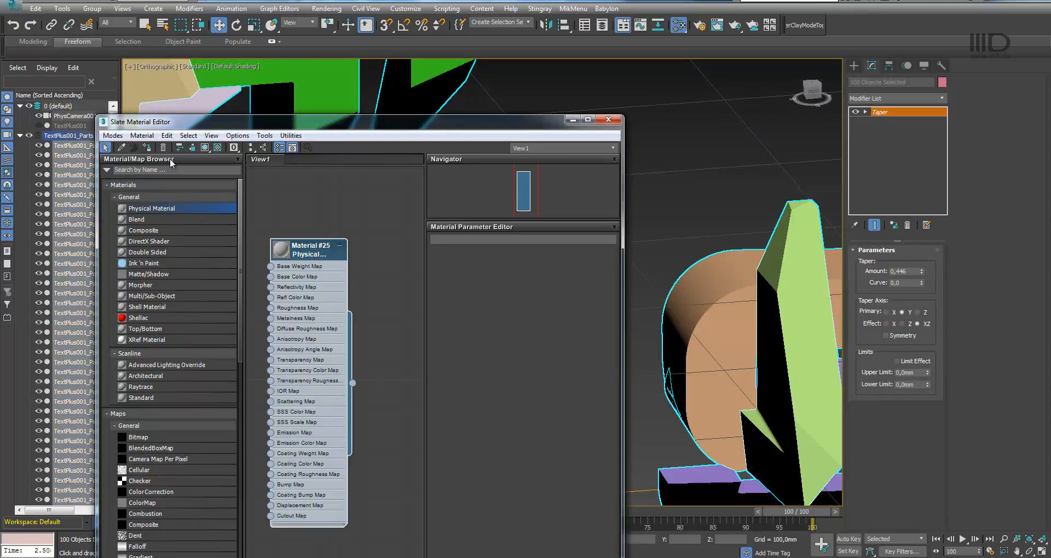
click(147, 148)
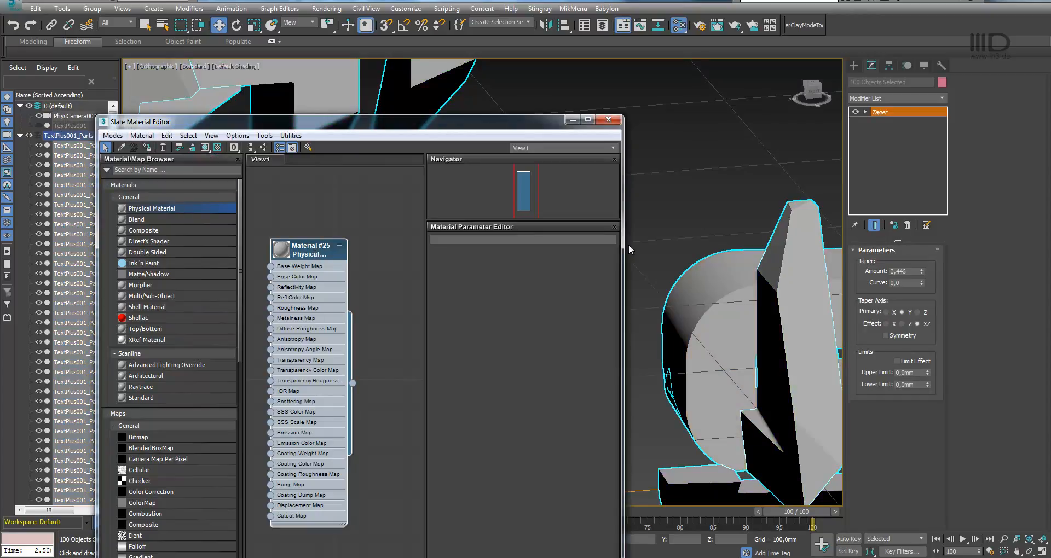
Set the renderer to ART Renderer in the Render Setup and close the dialog.
click(695, 32)
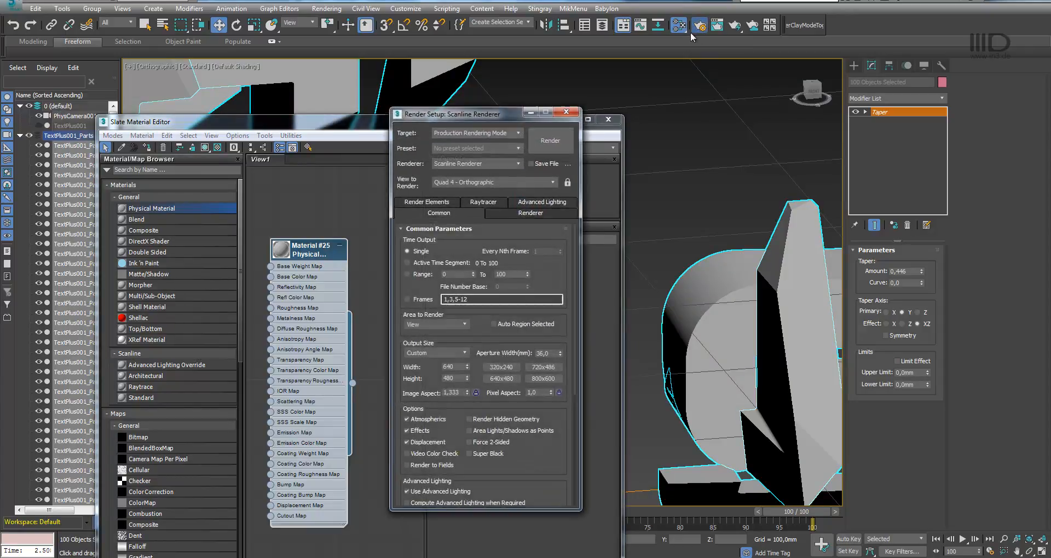
click(472, 158)
click(457, 189)
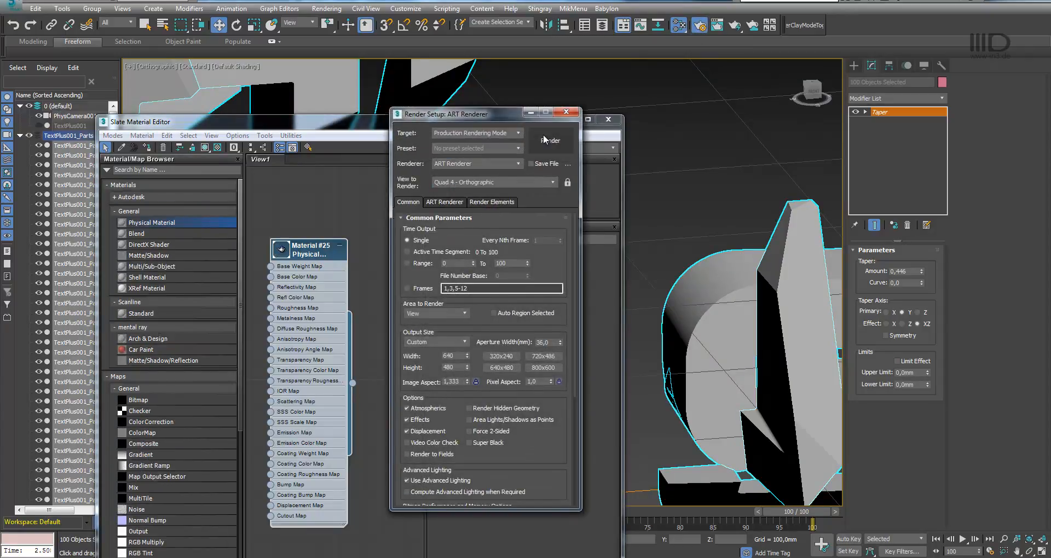
click(562, 112)
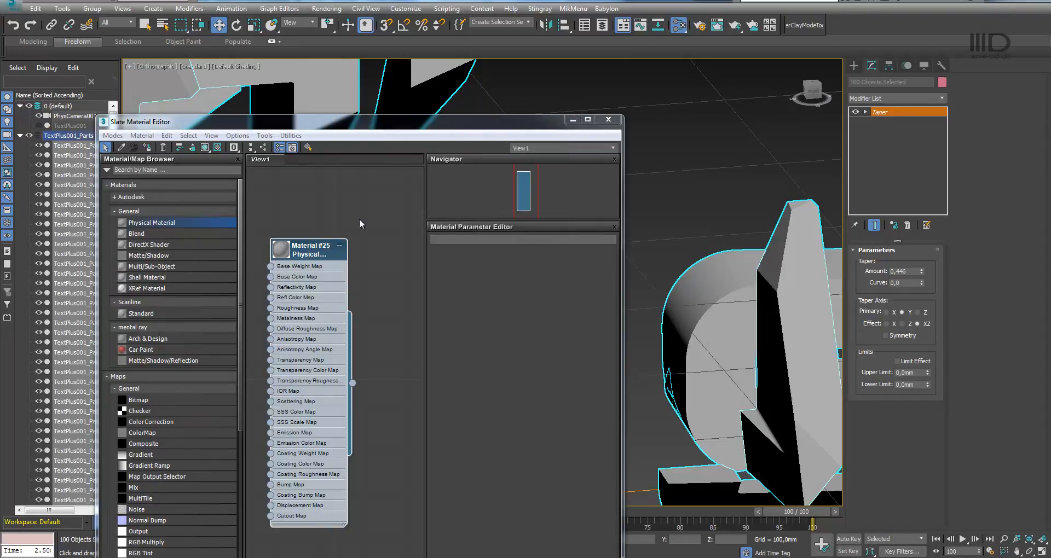
Add a Bitmap map above the Physical Material node and load Desk_Lrg.hdr from the hdri folder with default HDRI load settings.
drag(313, 256, 335, 332)
drag(325, 216, 315, 212)
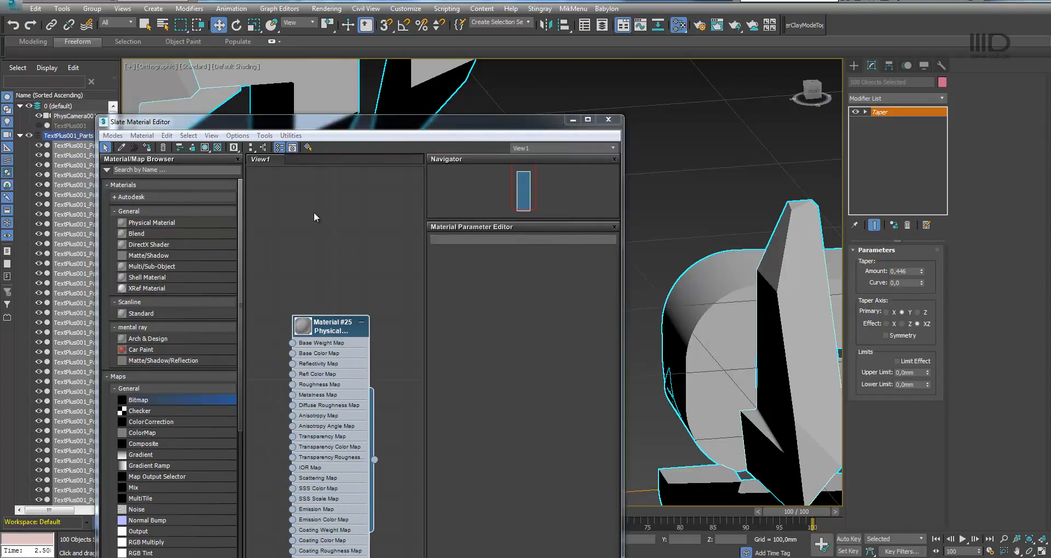
drag(209, 6, 337, 91)
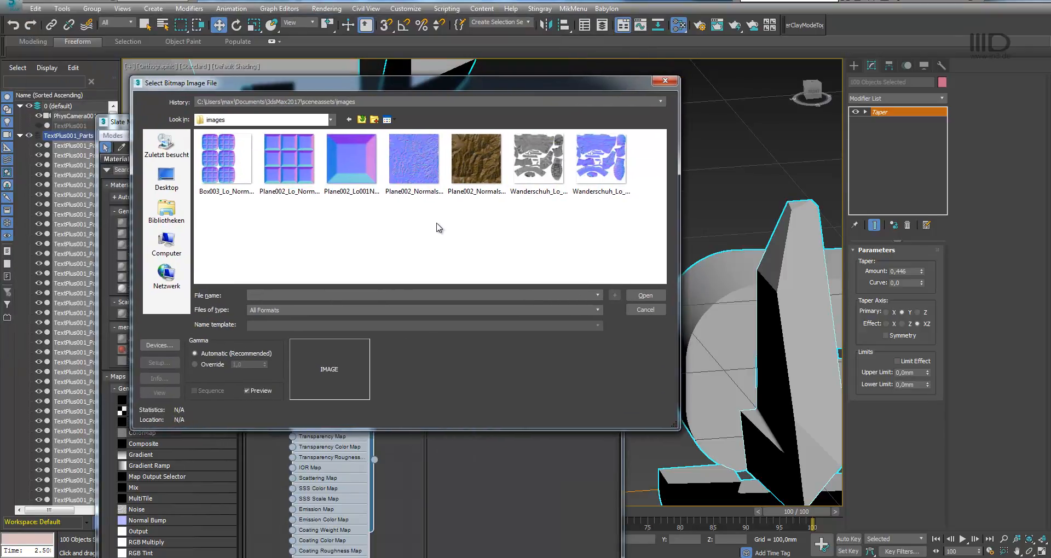
click(355, 102)
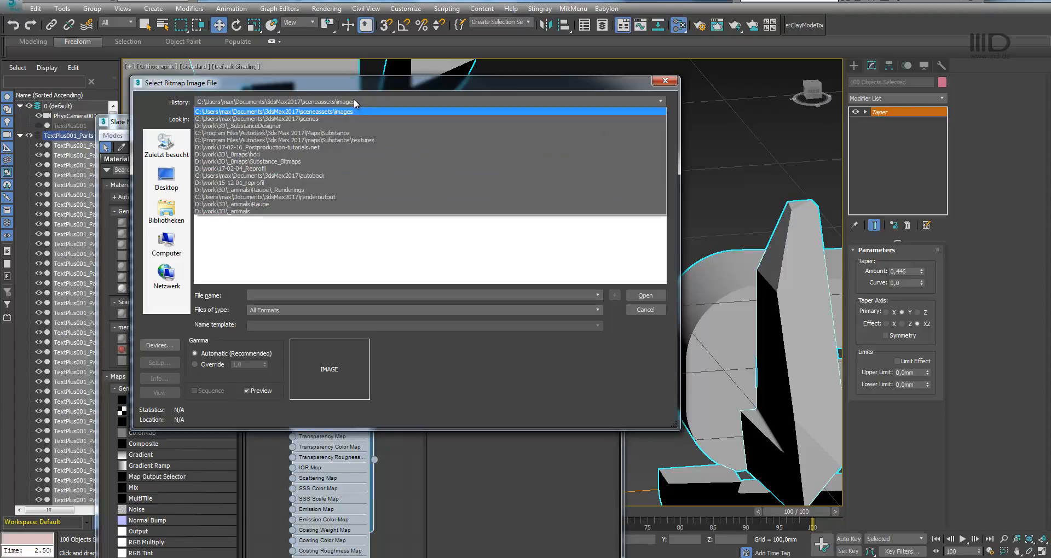
click(263, 155)
click(662, 198)
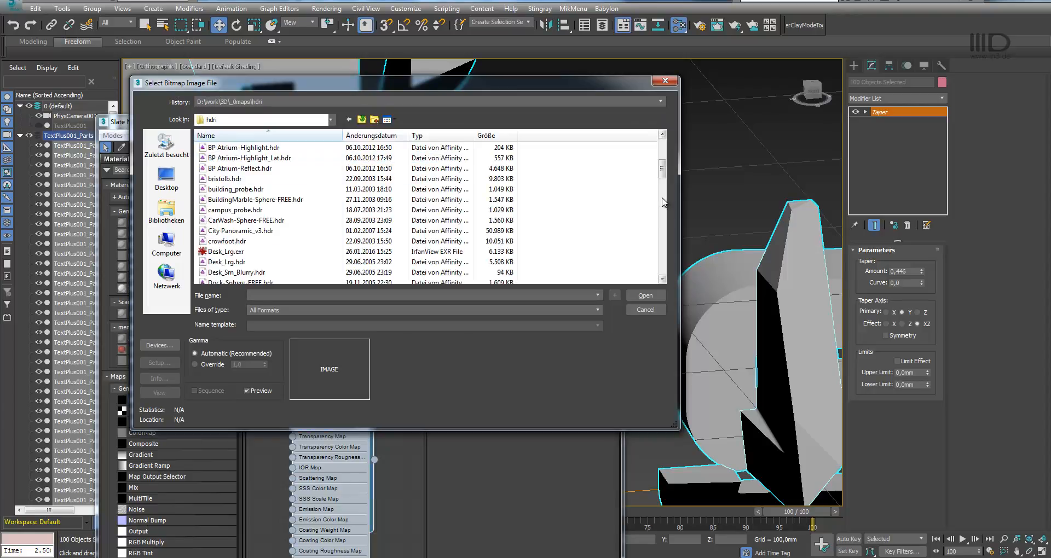
click(225, 261)
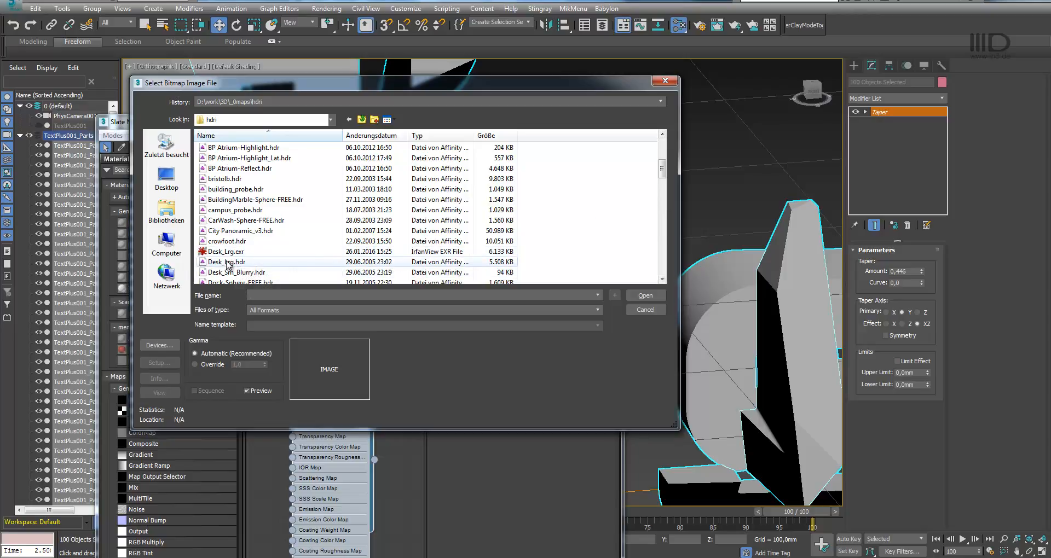
click(643, 296)
click(290, 315)
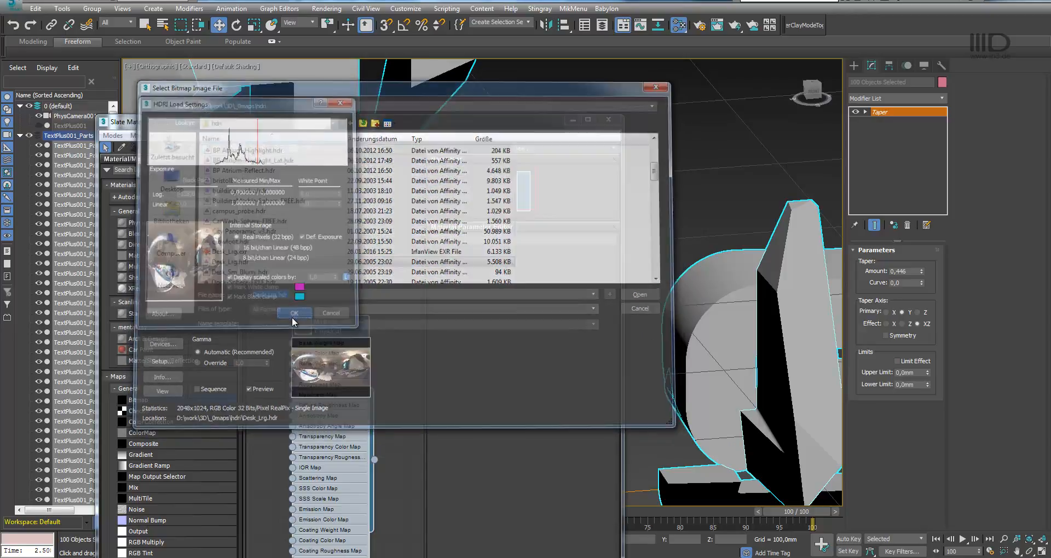
drag(305, 204, 303, 222)
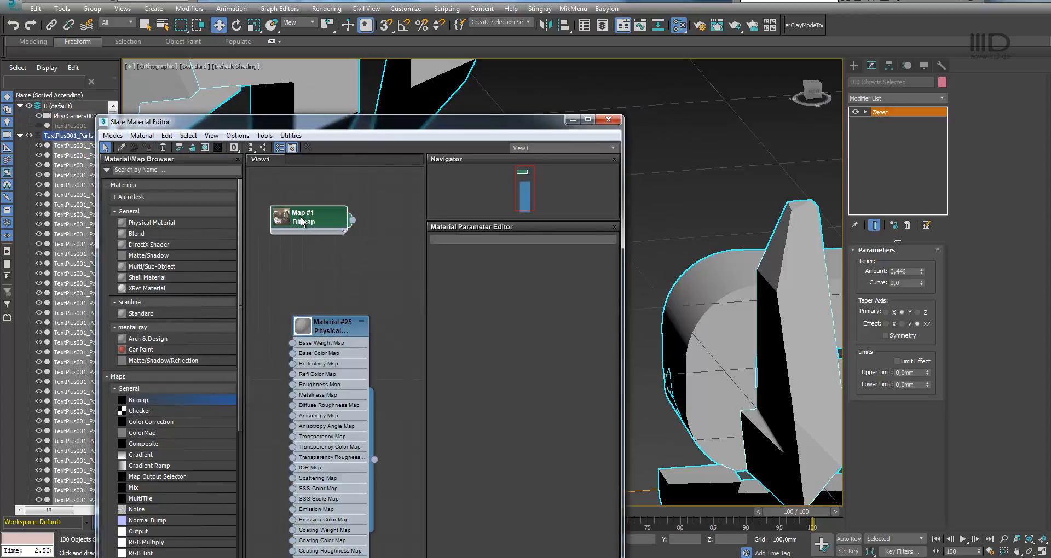
Set the HDR bitmap's coordinates to Environ with Spherical Environment mapping.
double_click(302, 220)
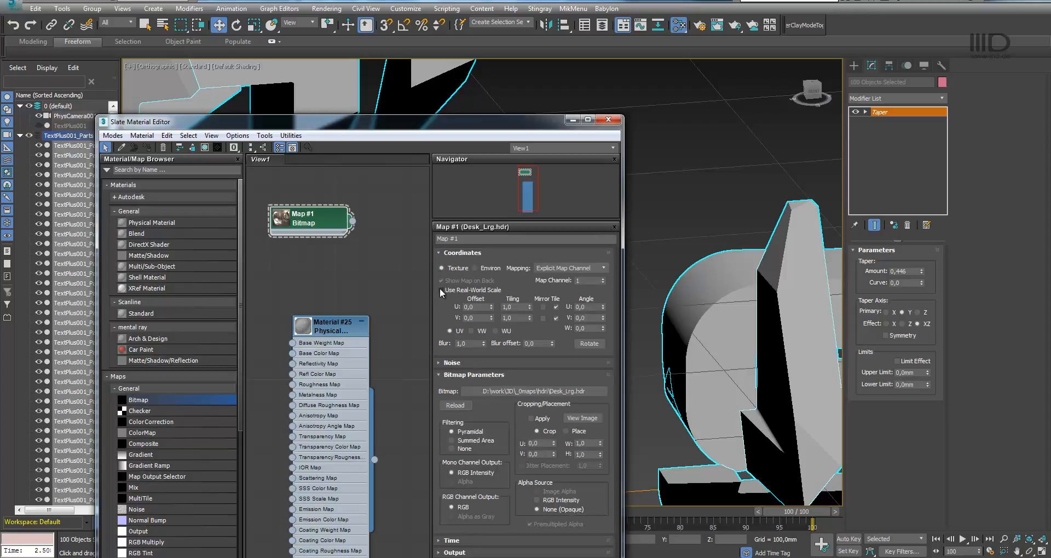
click(474, 267)
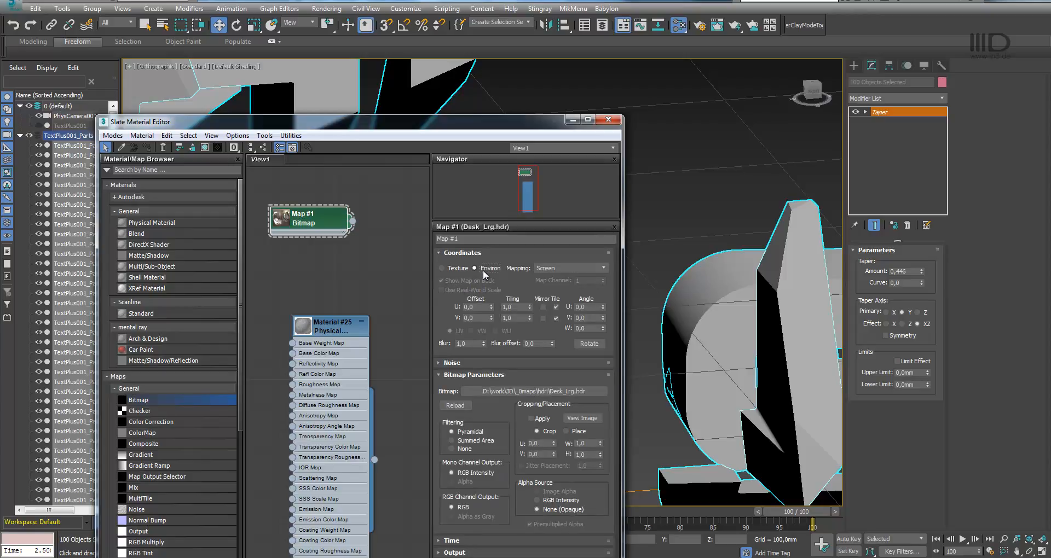
click(554, 267)
click(551, 275)
Assign the HDR bitmap as an instance to the scene's Environment Map.
click(316, 10)
click(345, 165)
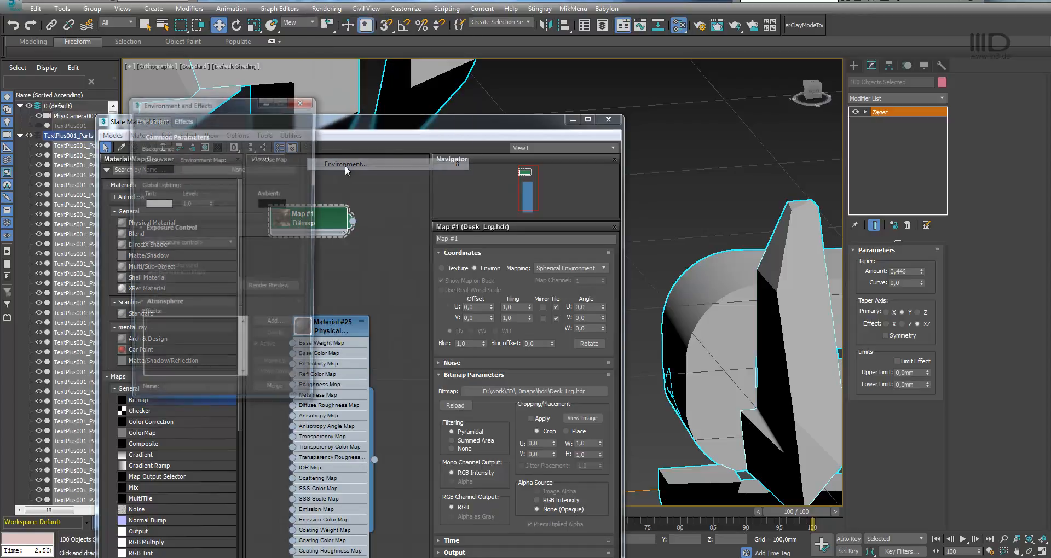
drag(201, 109, 703, 99)
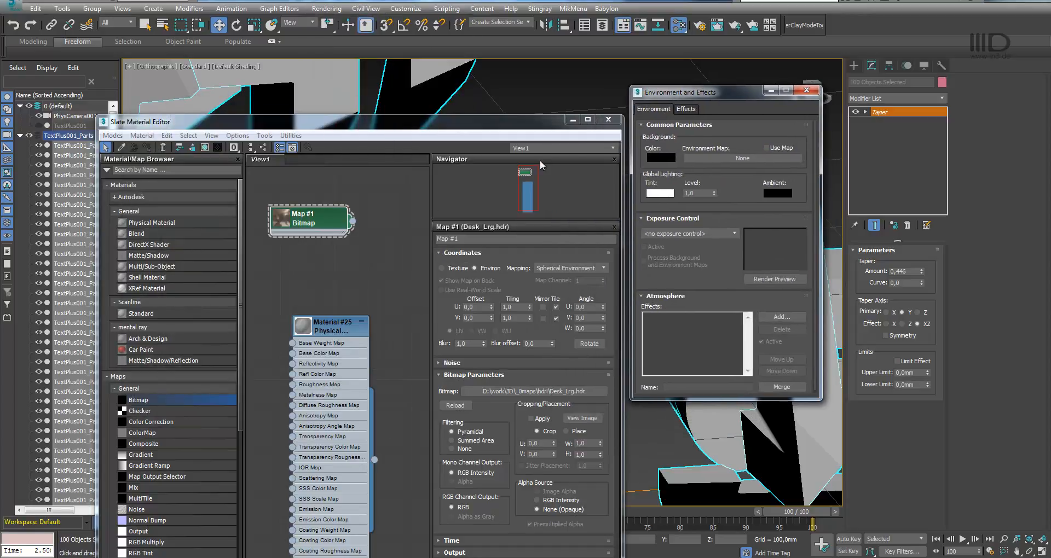
drag(352, 221, 716, 160)
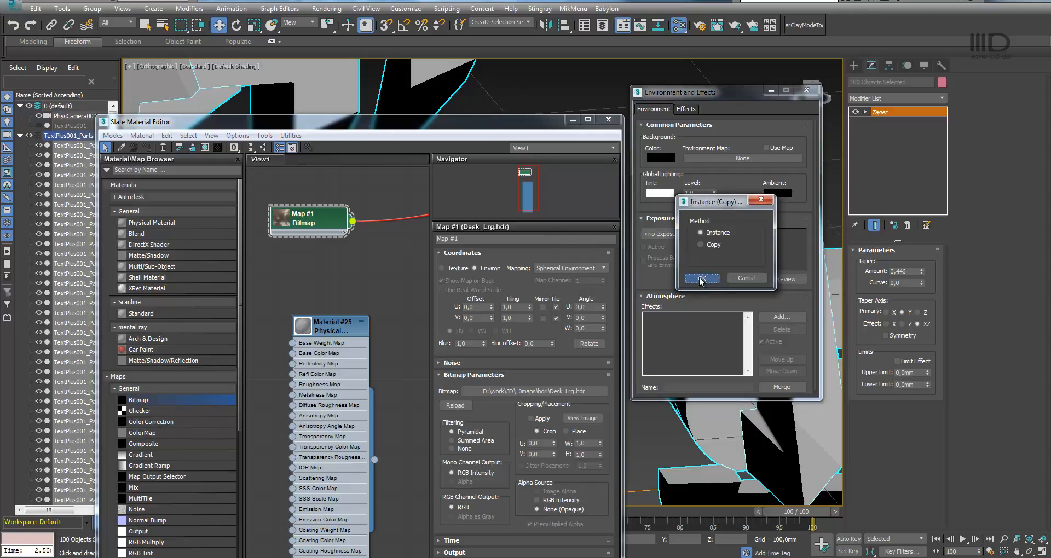
click(700, 279)
Apply Physical Camera Exposure Control with a rendered preview, set the global exposure value to 7.39 EV, and close the environment settings.
drag(733, 93, 400, 71)
click(440, 257)
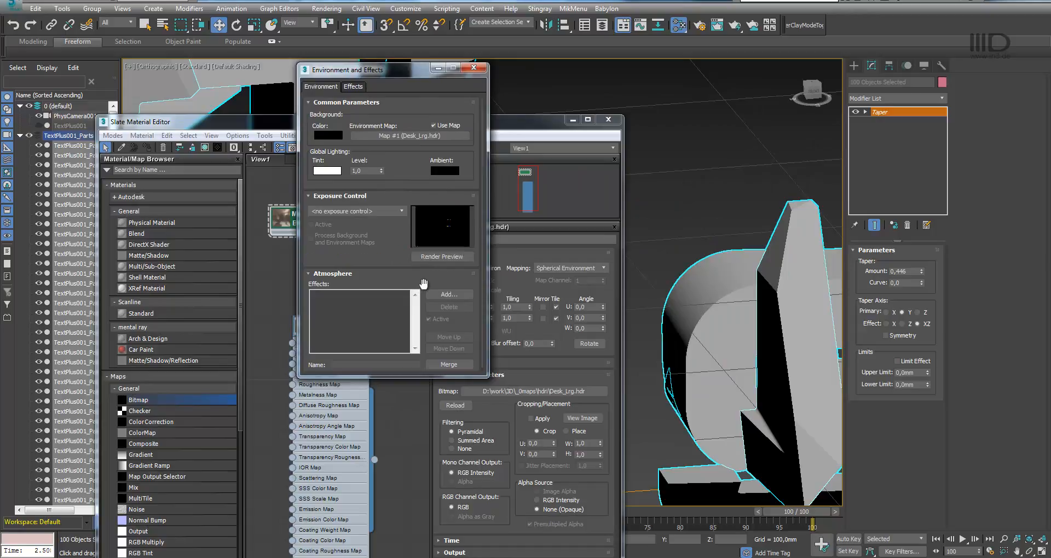
click(402, 212)
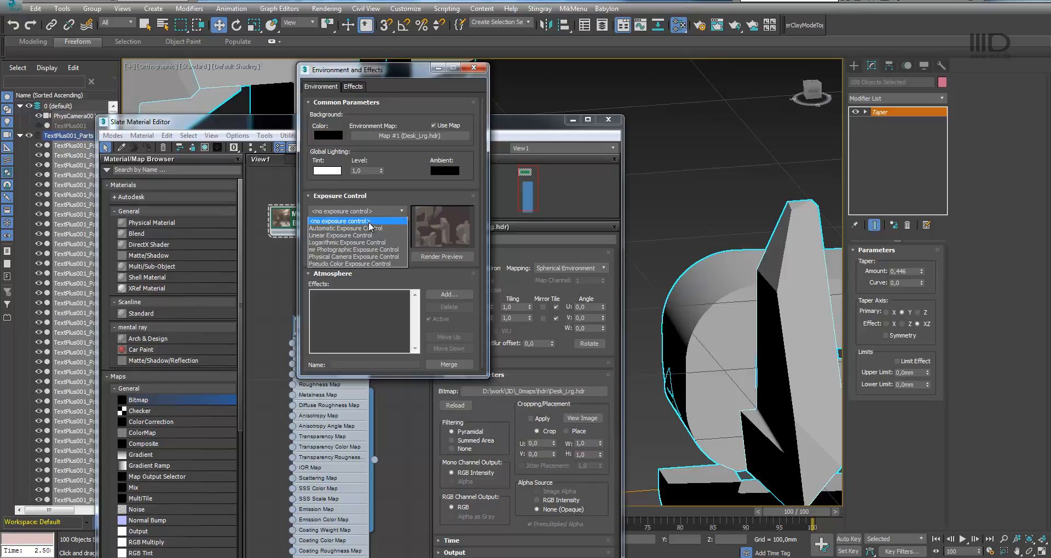
click(323, 257)
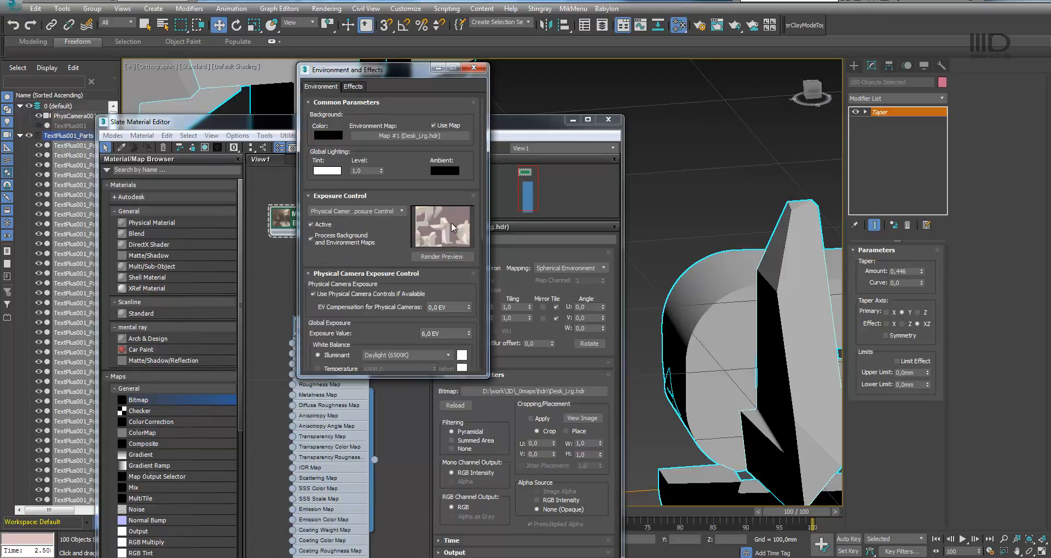
drag(471, 310, 469, 289)
mouse_move(469, 338)
mouse_down()
mouse_move(469, 366)
mouse_move(469, 322)
mouse_up()
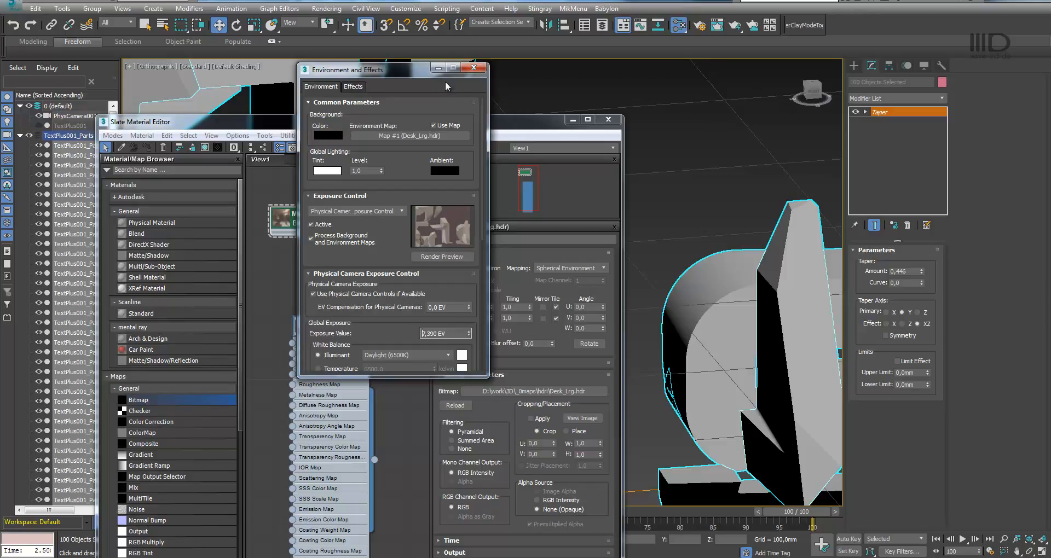
click(474, 67)
Switch the viewport to the camera view, go to frame 100, and turn on Auto Key.
drag(412, 129, 386, 68)
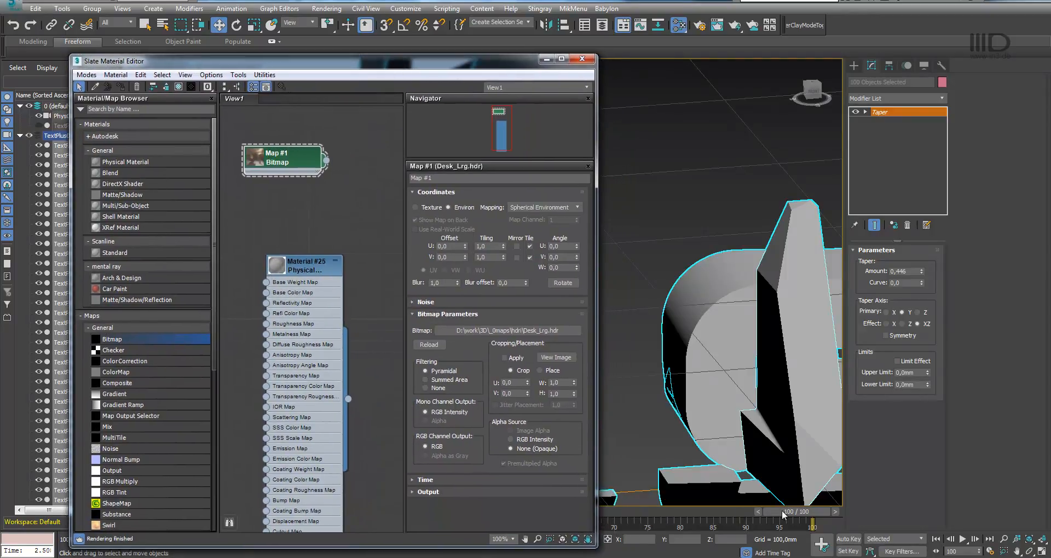
drag(798, 514, 766, 512)
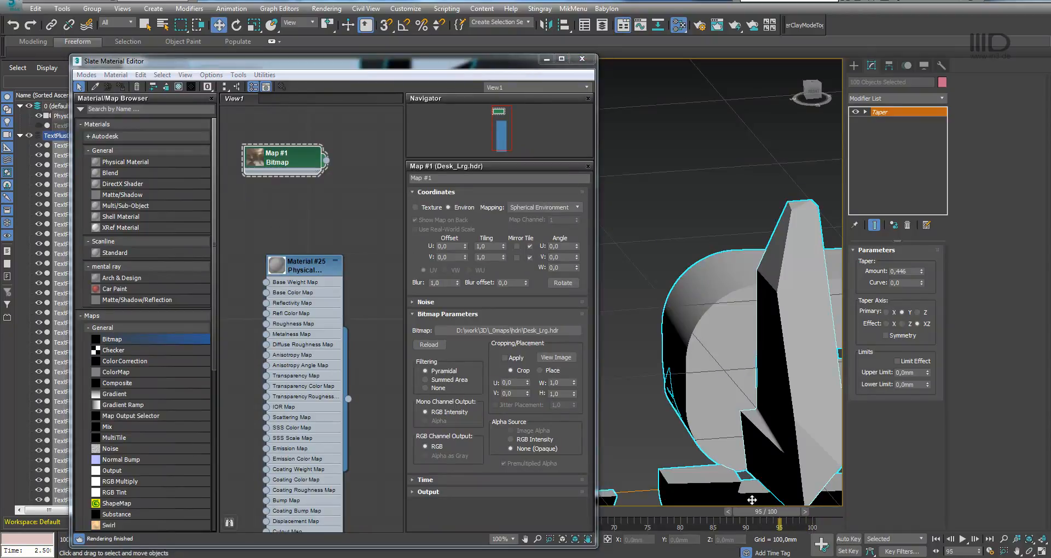
key(c)
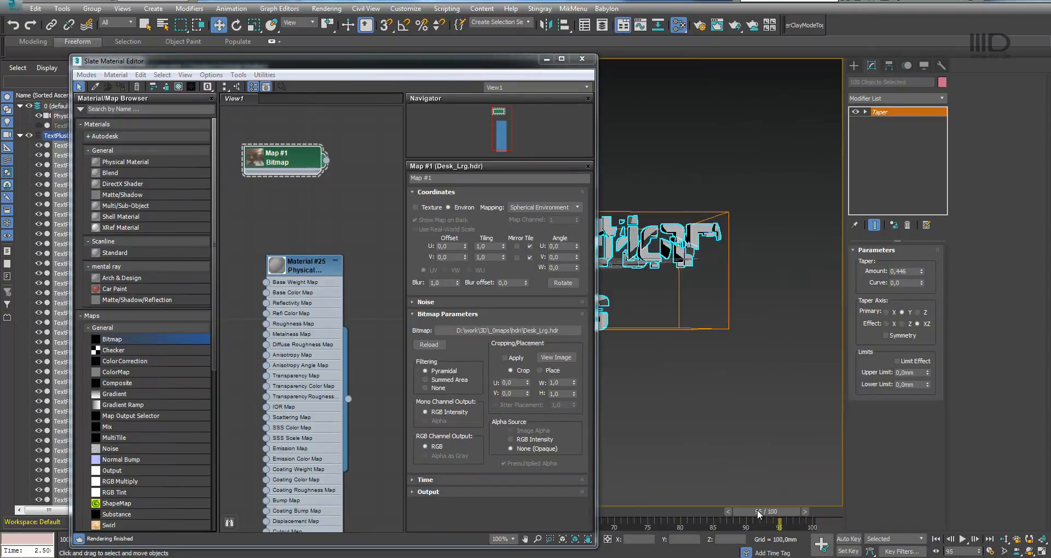
drag(757, 514, 798, 516)
key(w)
drag(422, 70, 399, 54)
click(847, 539)
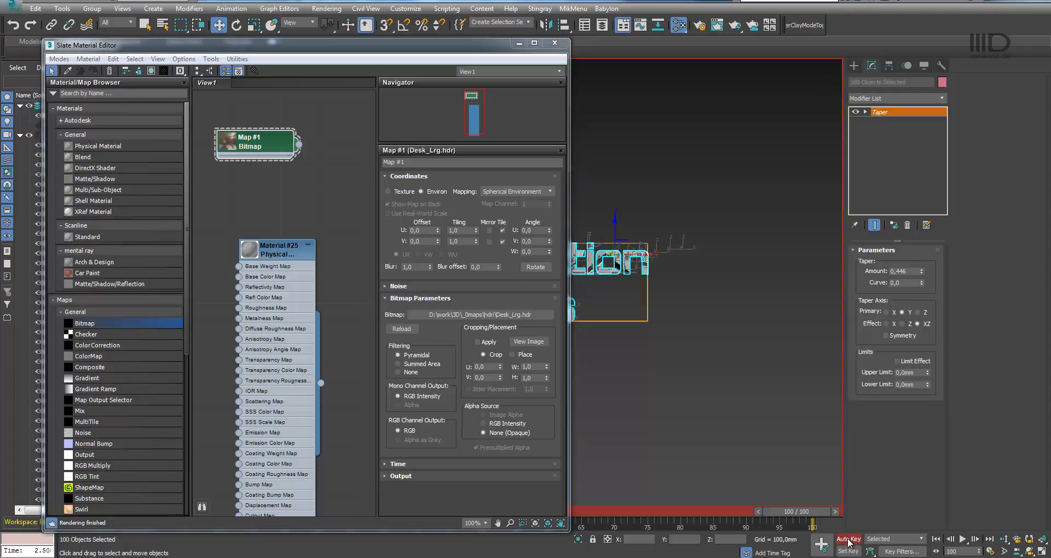
drag(798, 516, 806, 517)
key(w)
Open the Physical Material's parameters and set its emission to 0.78 at frame 100.
click(275, 255)
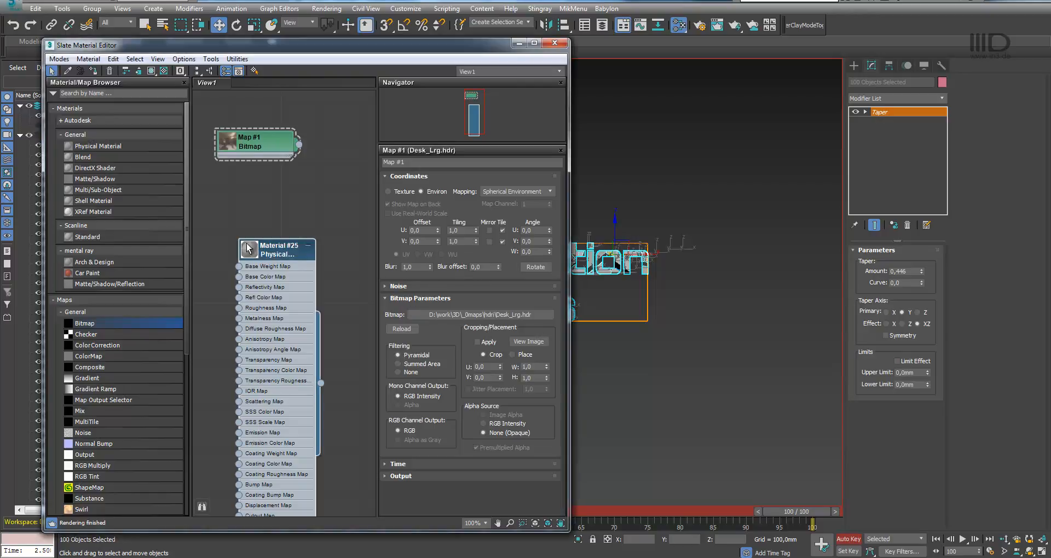
double_click(273, 255)
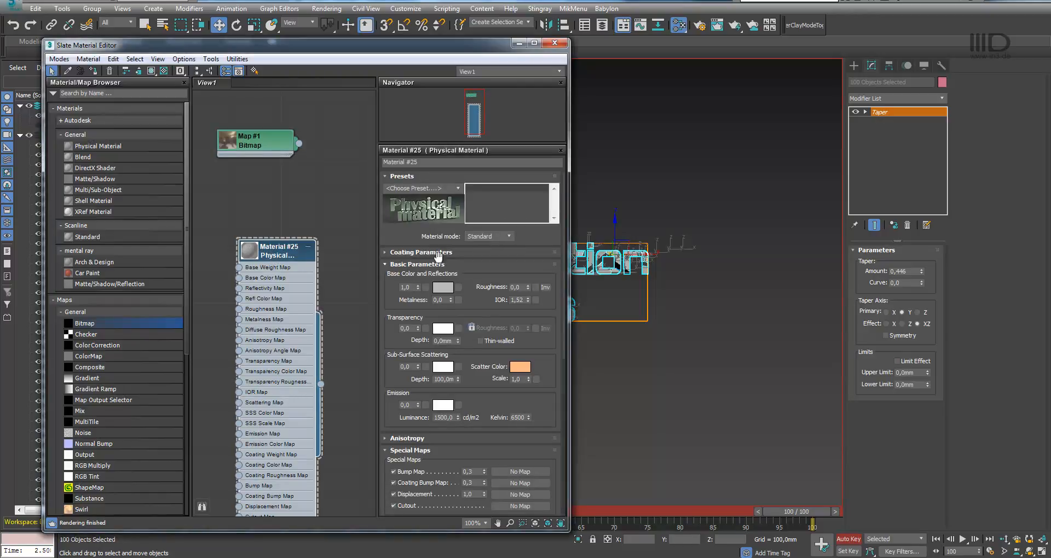
drag(418, 408, 422, 363)
mouse_move(368, 39)
mouse_down()
mouse_move(363, 92)
mouse_move(373, 45)
mouse_up()
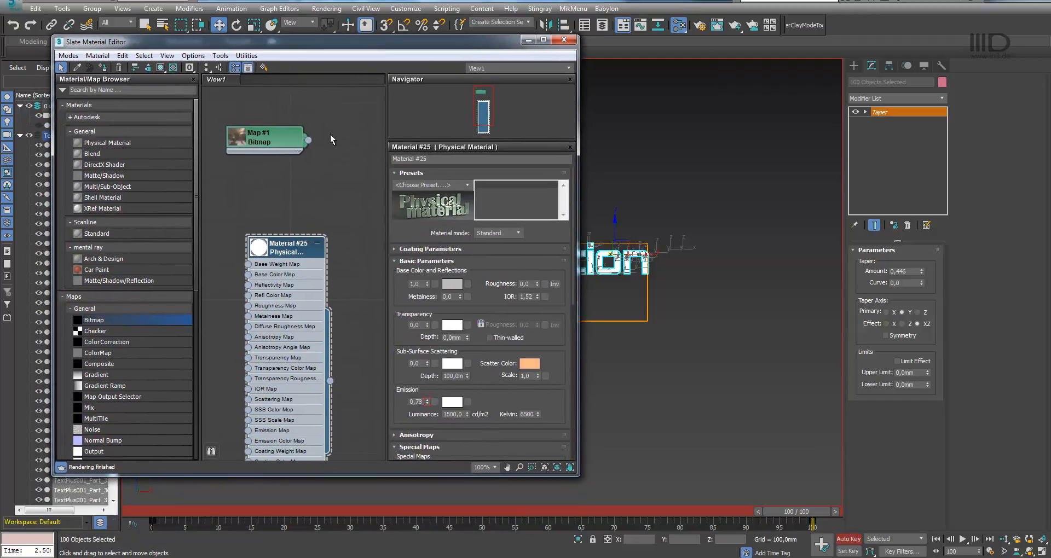
Move the emission's starting key from frame 0 to frame 98, scrub to frame 92, and turn off Auto Key.
drag(162, 524, 760, 515)
key(w)
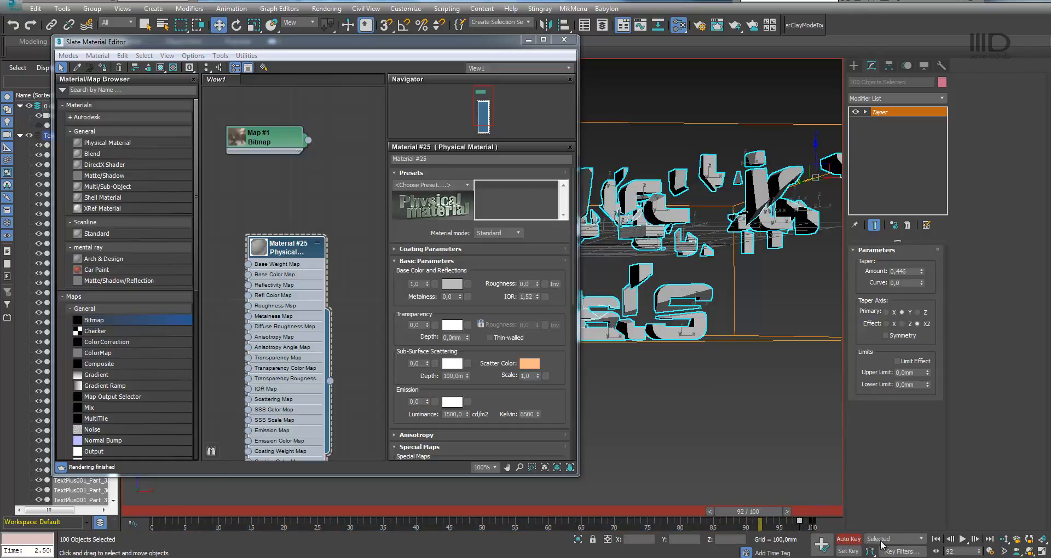
click(848, 539)
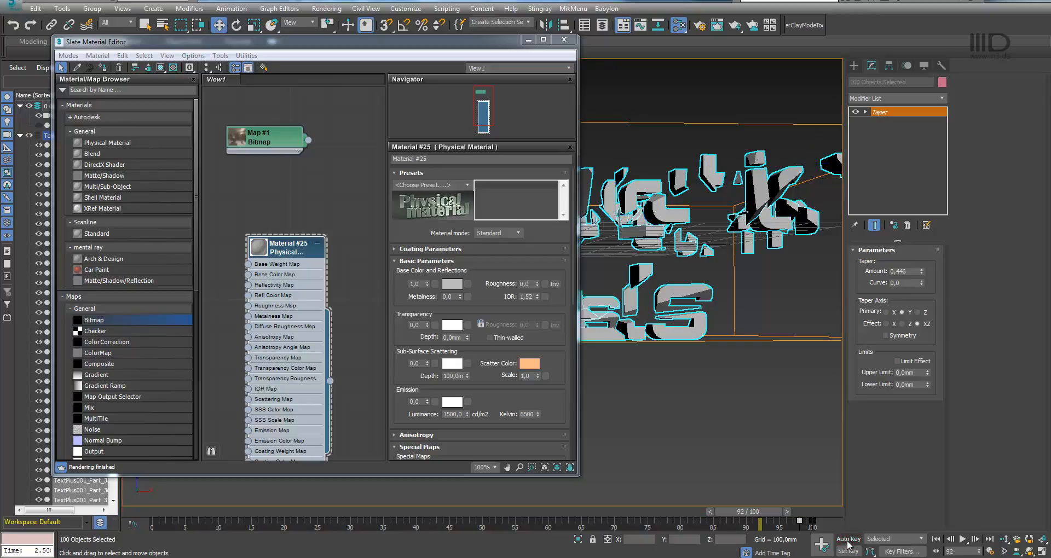
Close the Slate Material Editor and scrub the glow animation from frame 92 to frame 100.
click(564, 40)
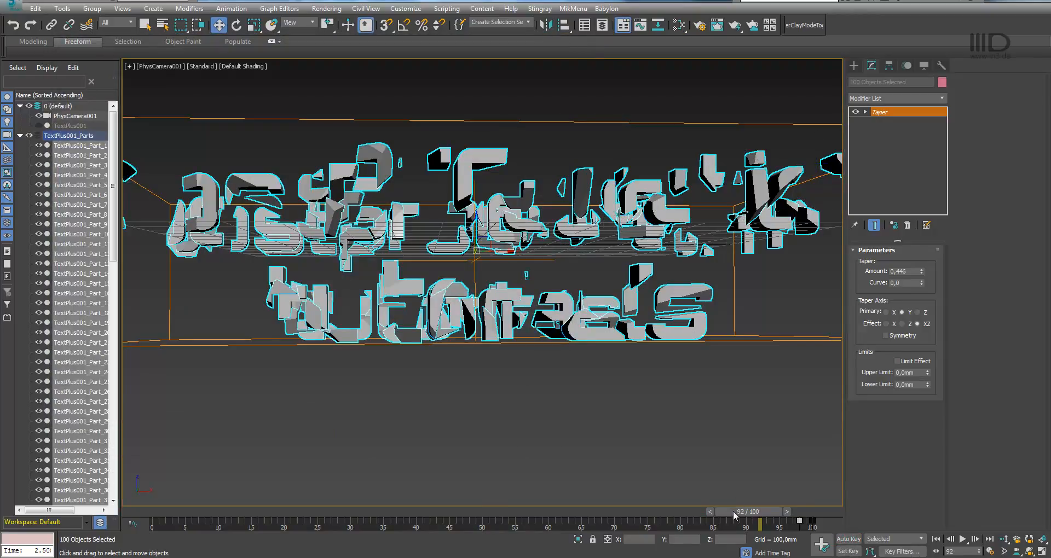
drag(734, 510, 746, 511)
drag(752, 513, 813, 522)
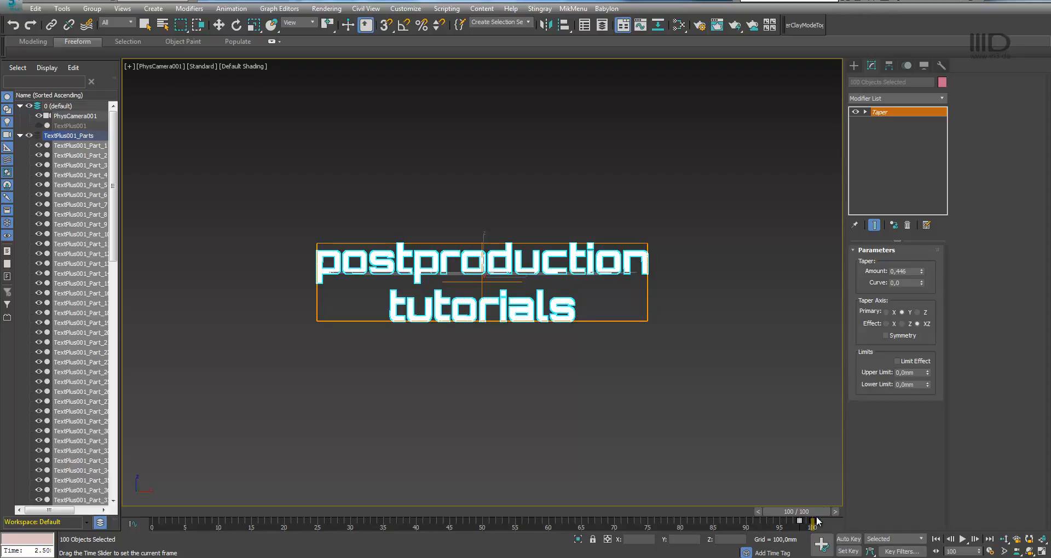